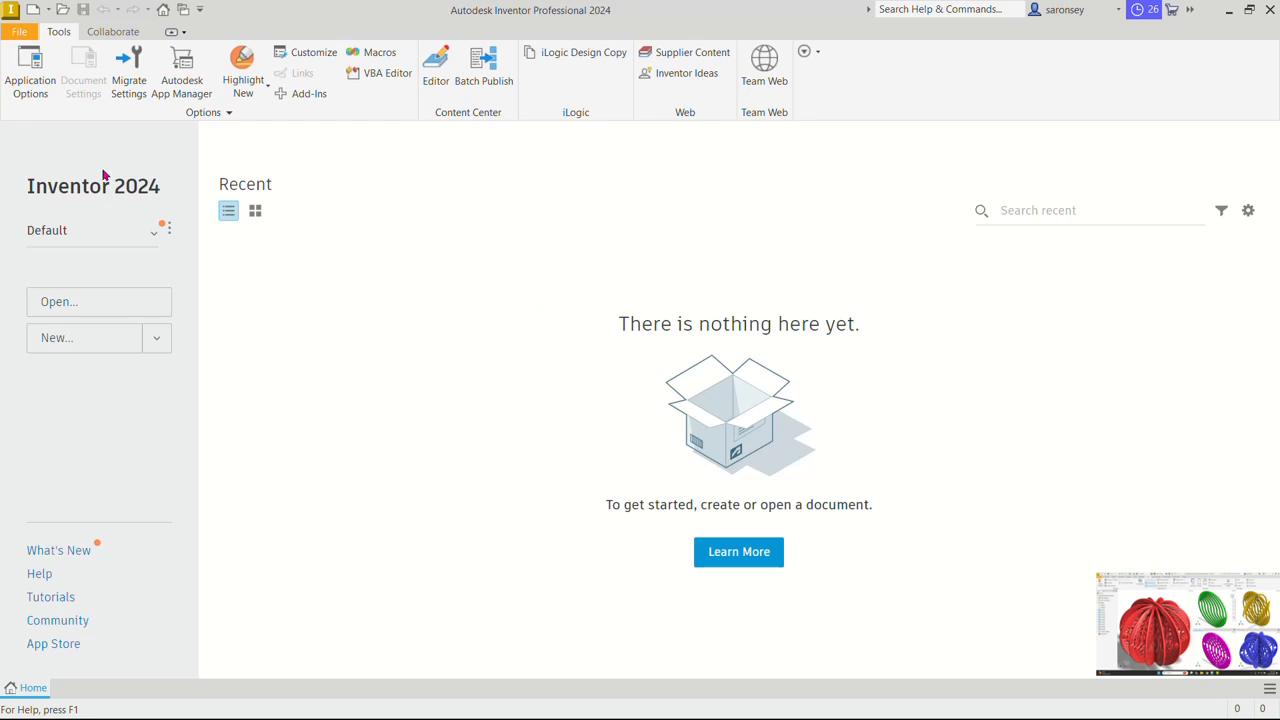
Create a new part from the metric Standard (mm).ipt template
click(31, 9)
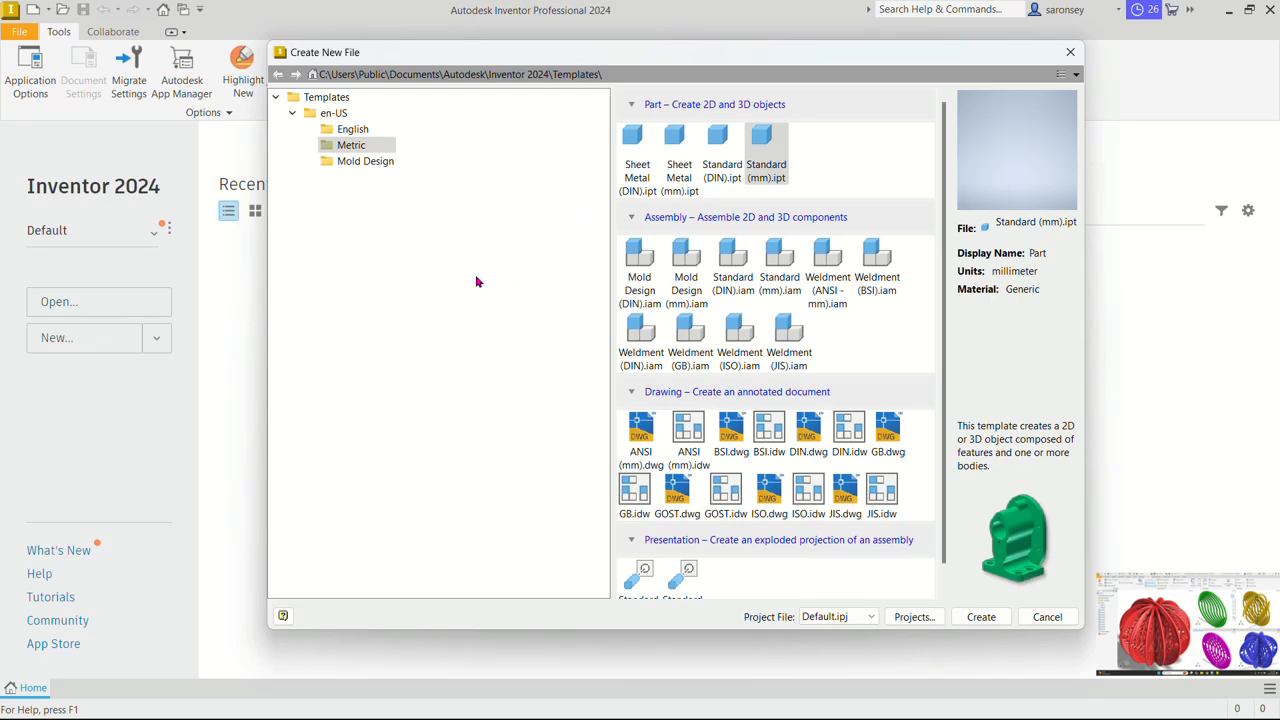
click(367, 148)
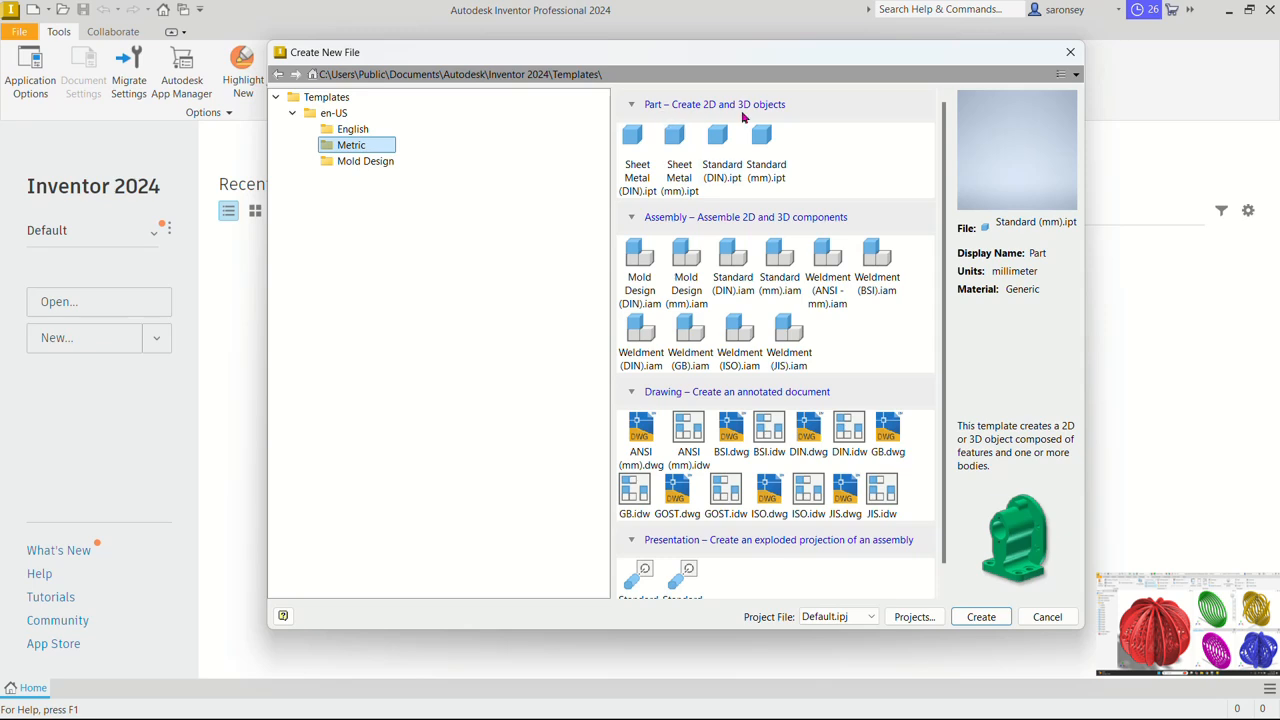
click(770, 154)
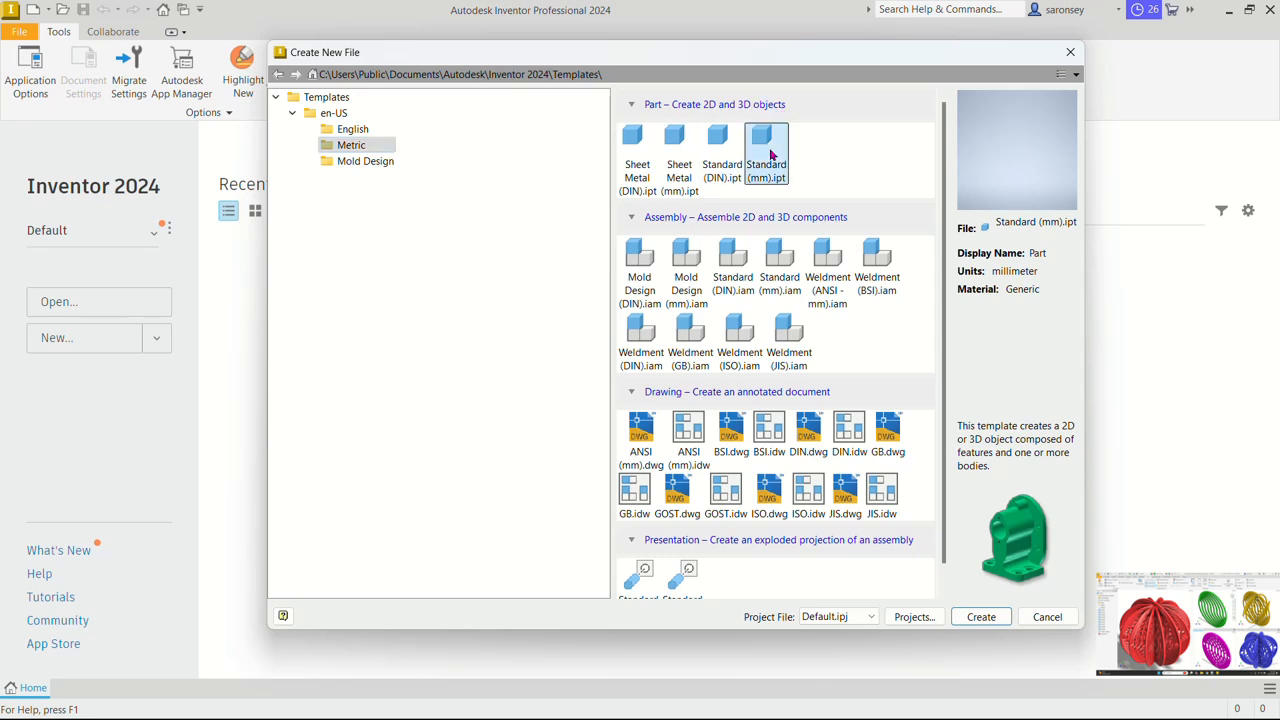
click(985, 617)
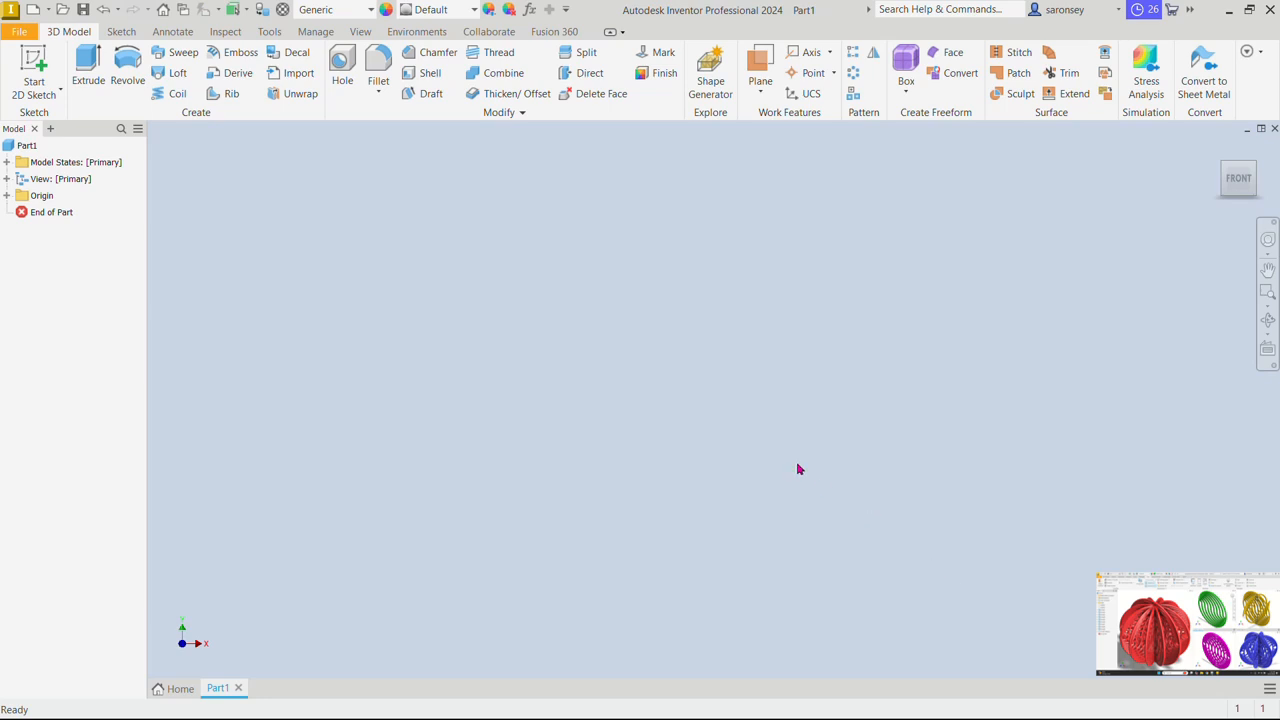
Start a 2D sketch on the XY plane and draw a 180 mm diameter circle centred on the origin
click(40, 80)
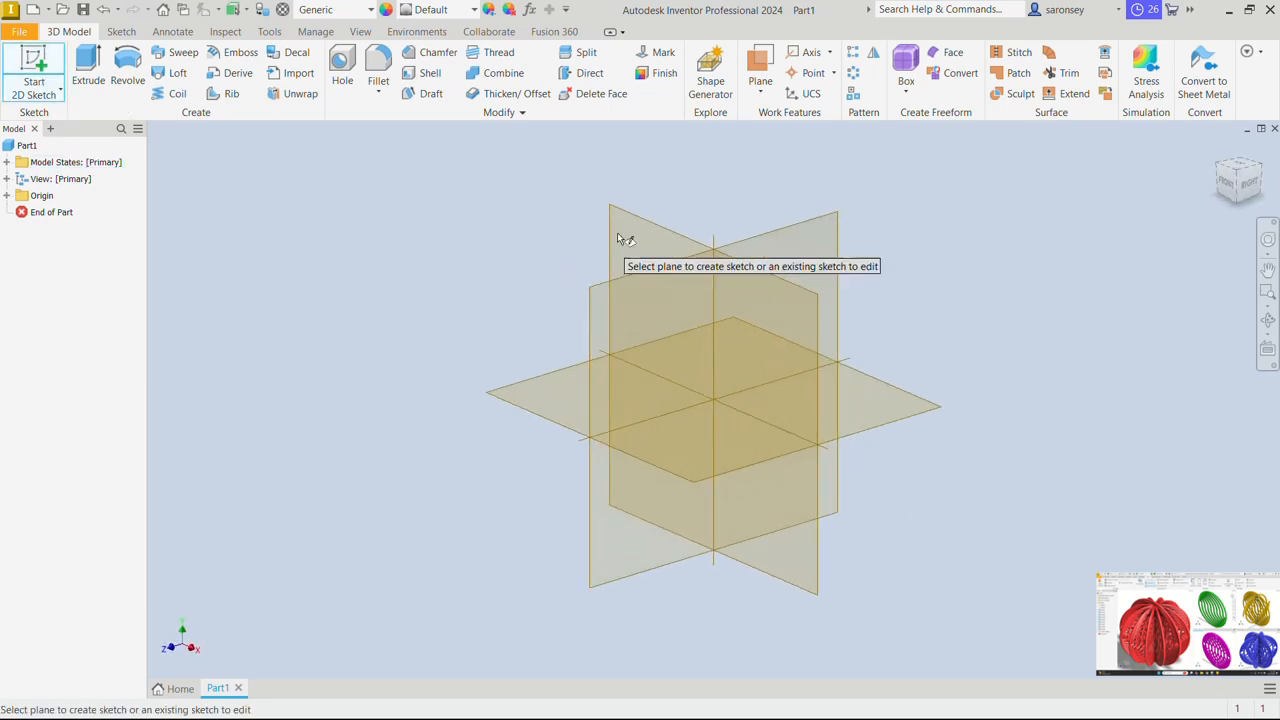
click(655, 236)
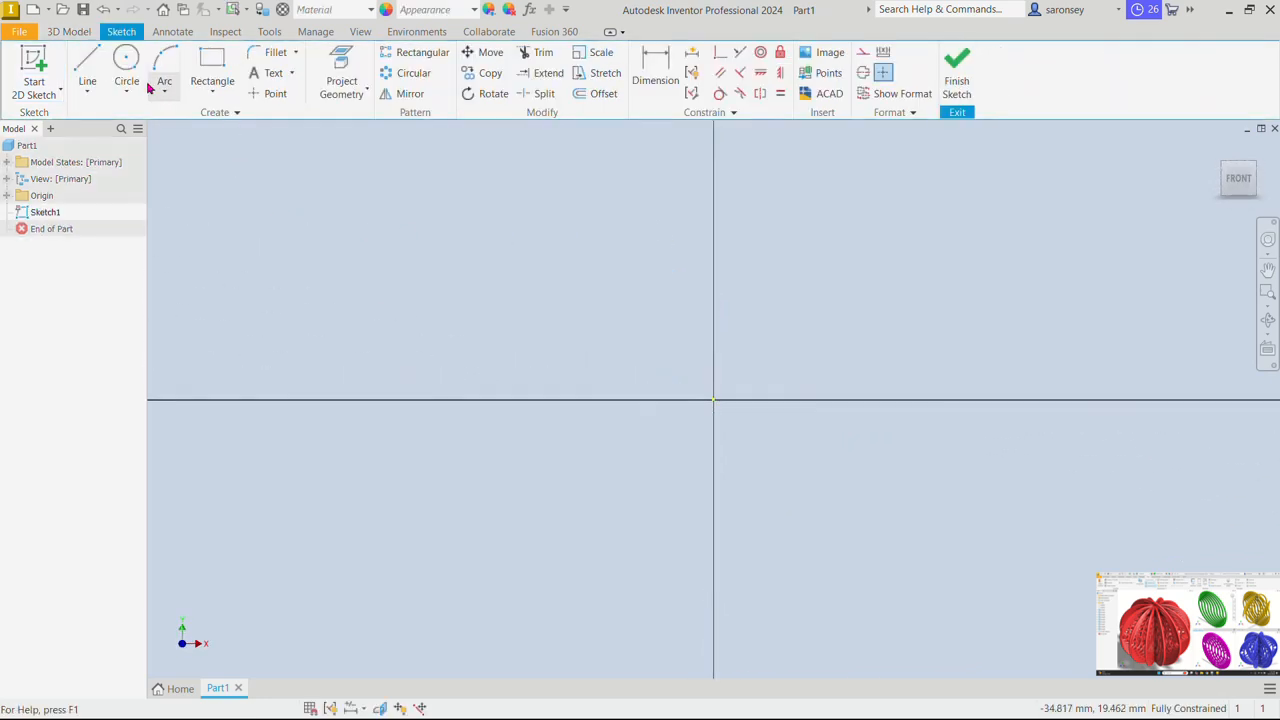
click(125, 62)
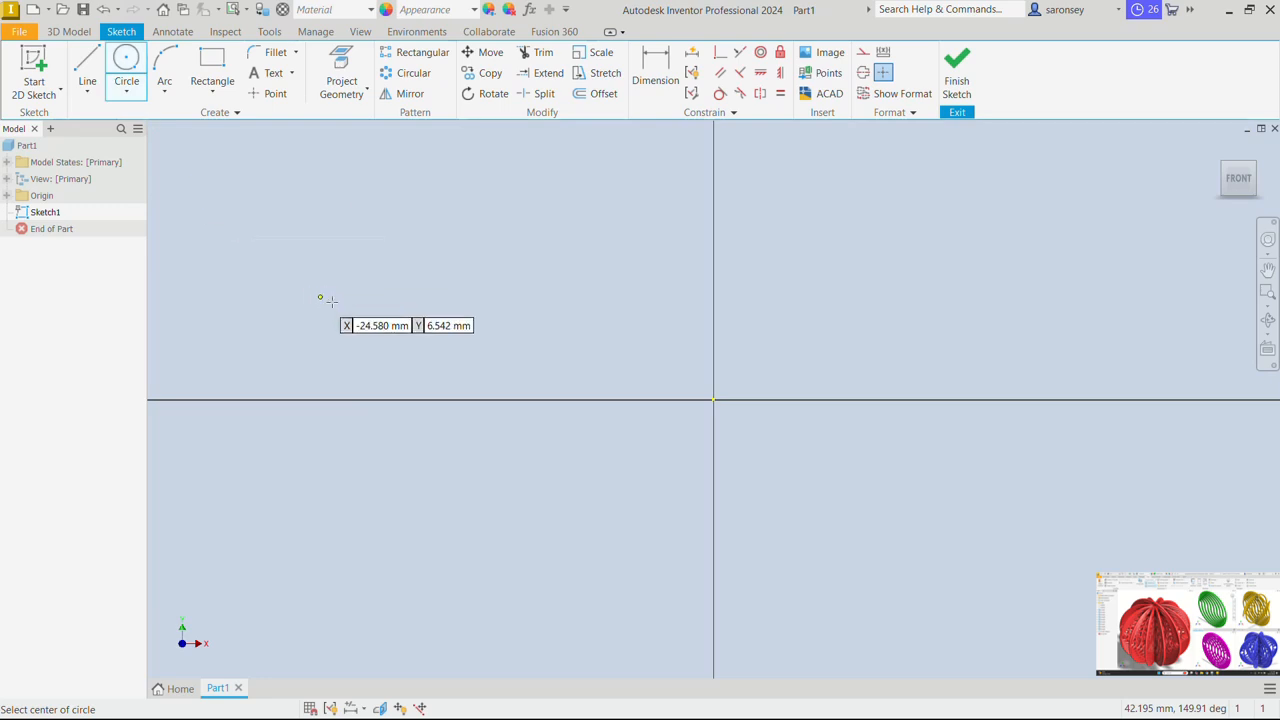
click(713, 399)
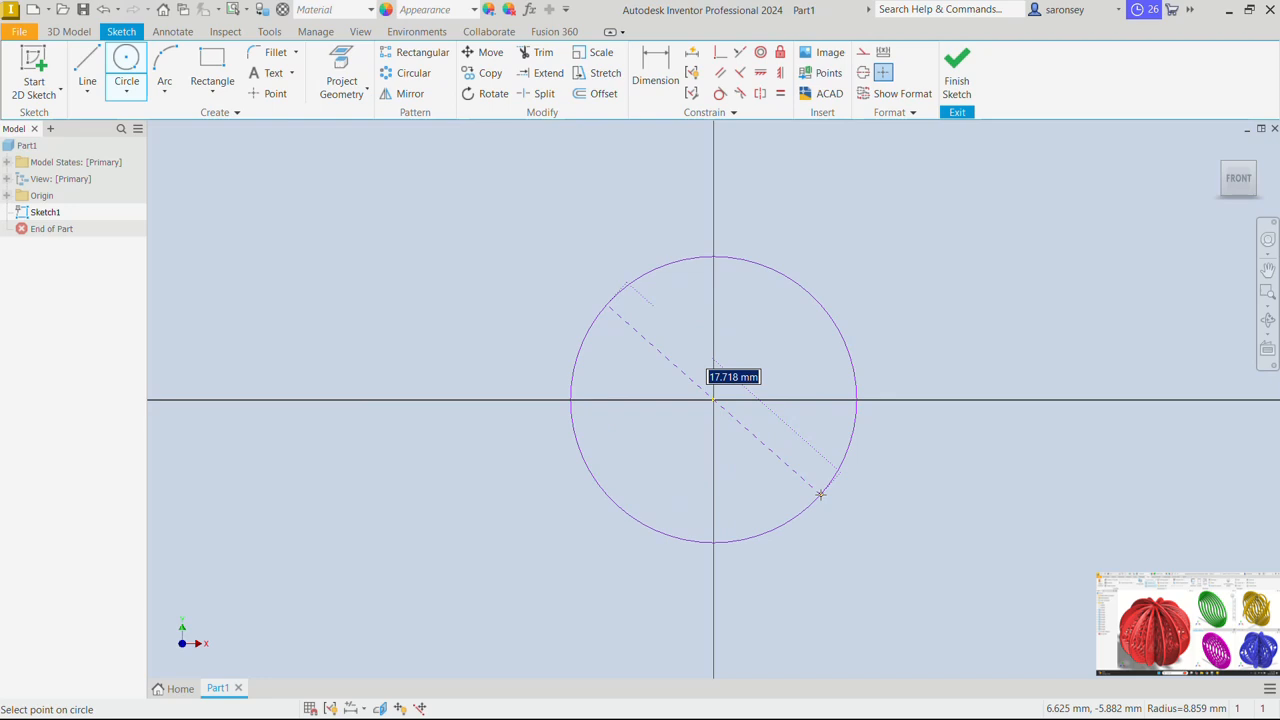
text(180)
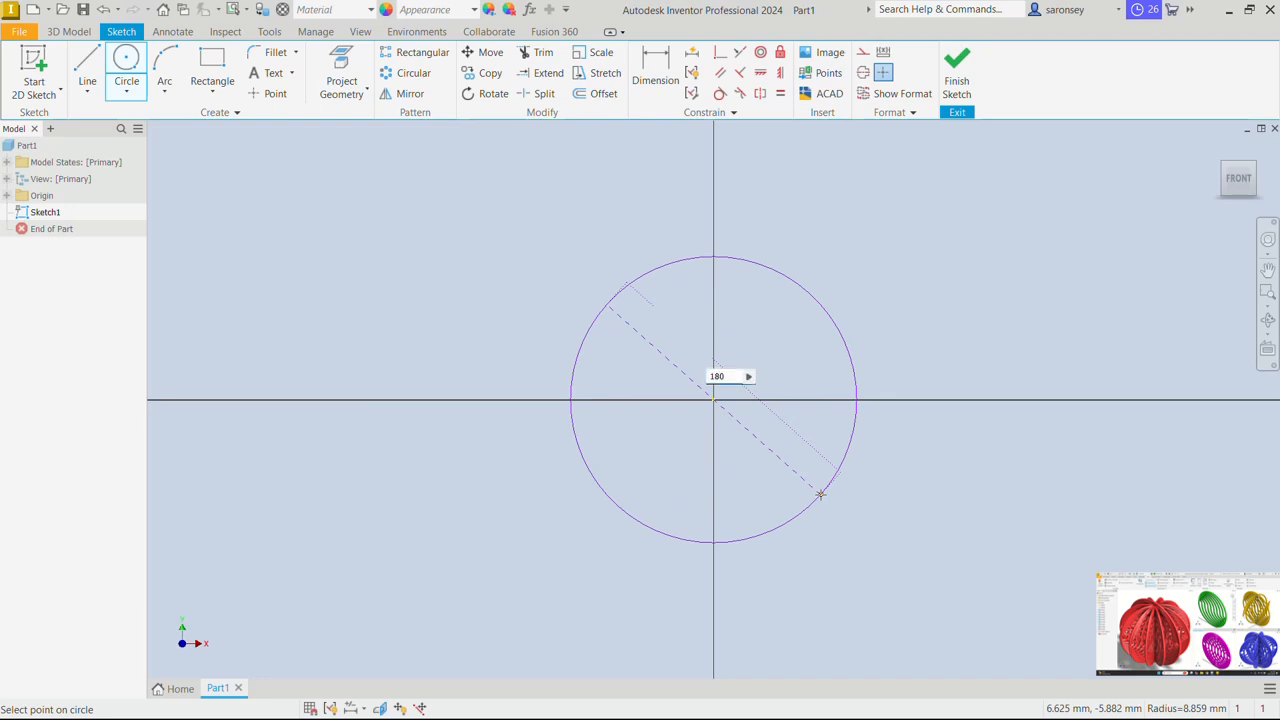
key(Return)
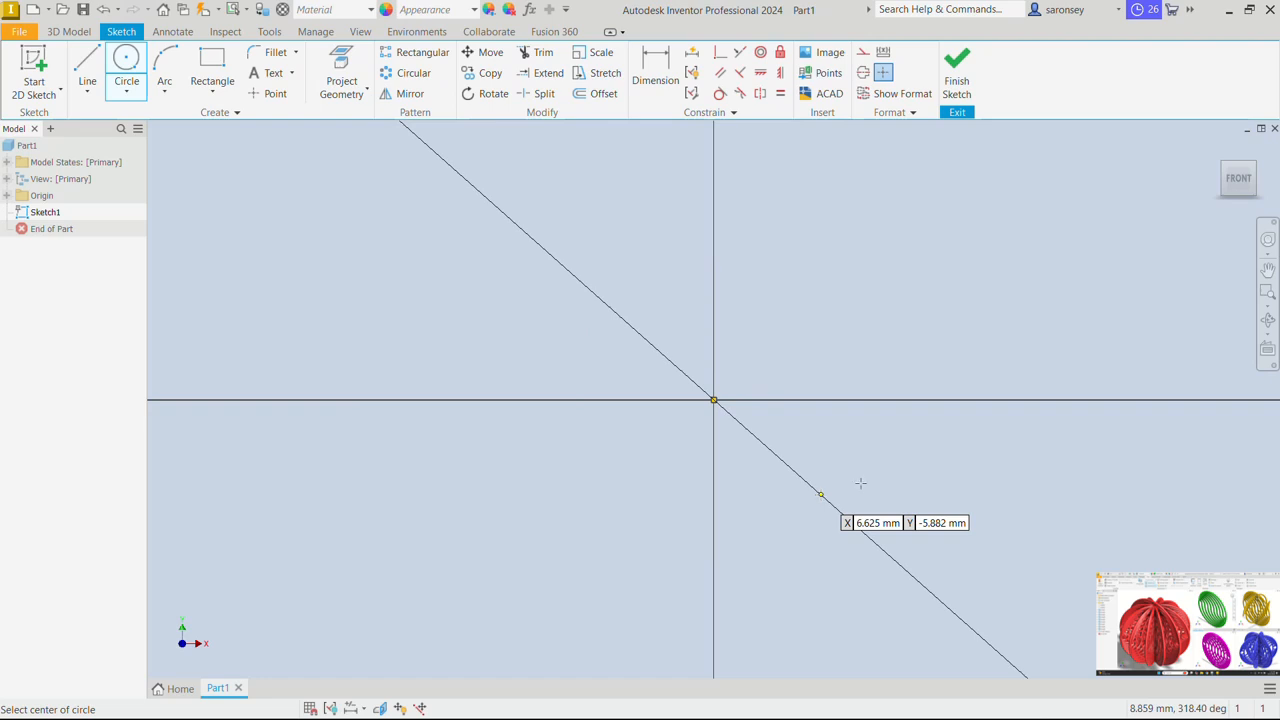
key(Escape)
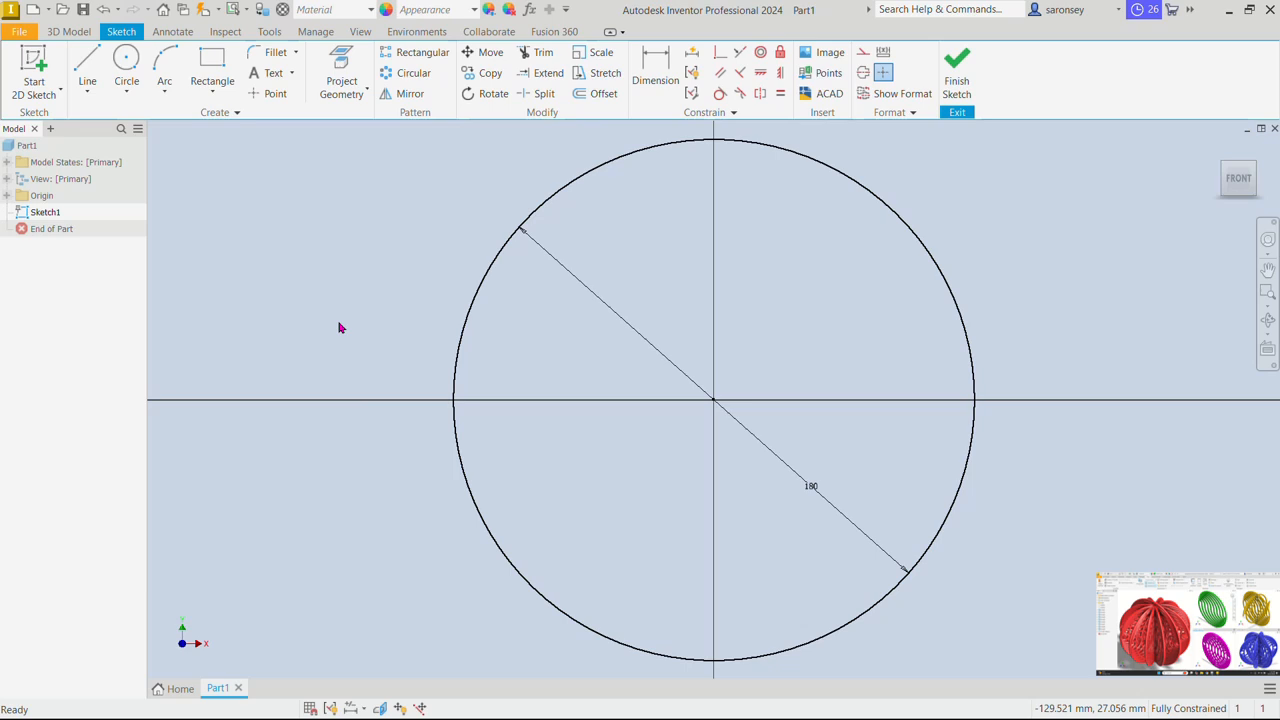
Project the X axis into the sketch and convert the projected line to construction geometry
click(345, 66)
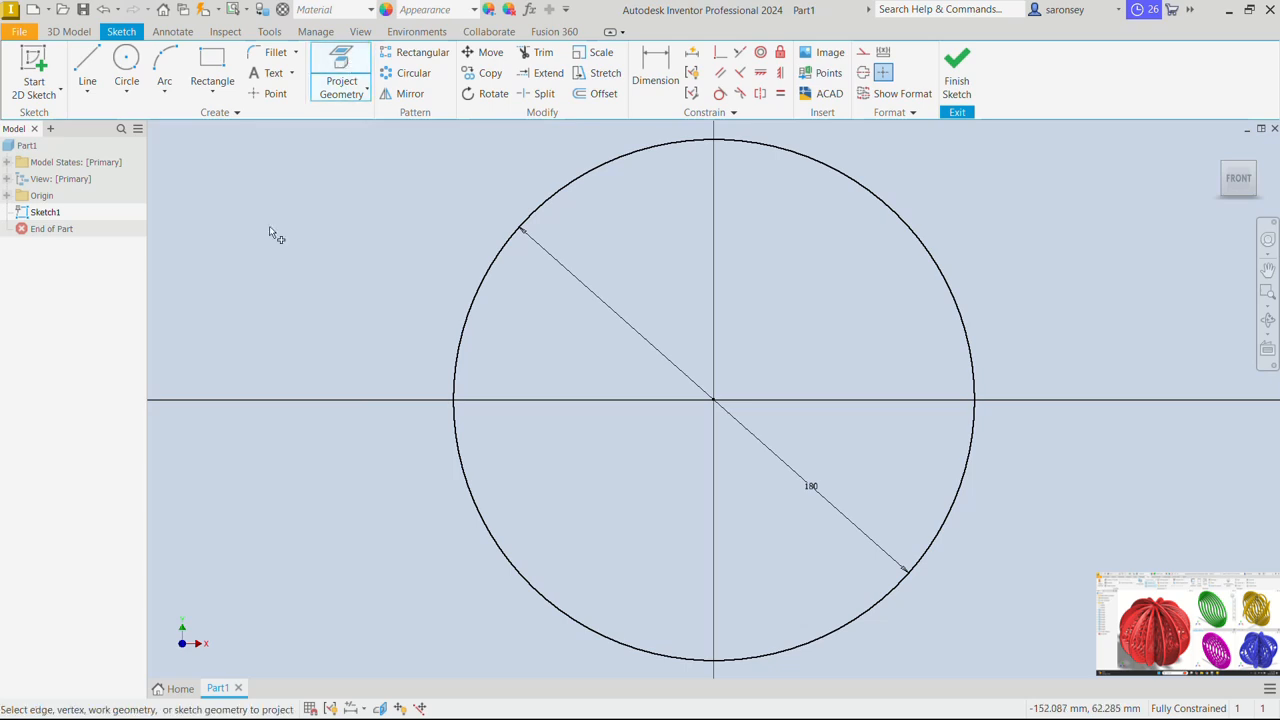
click(7, 195)
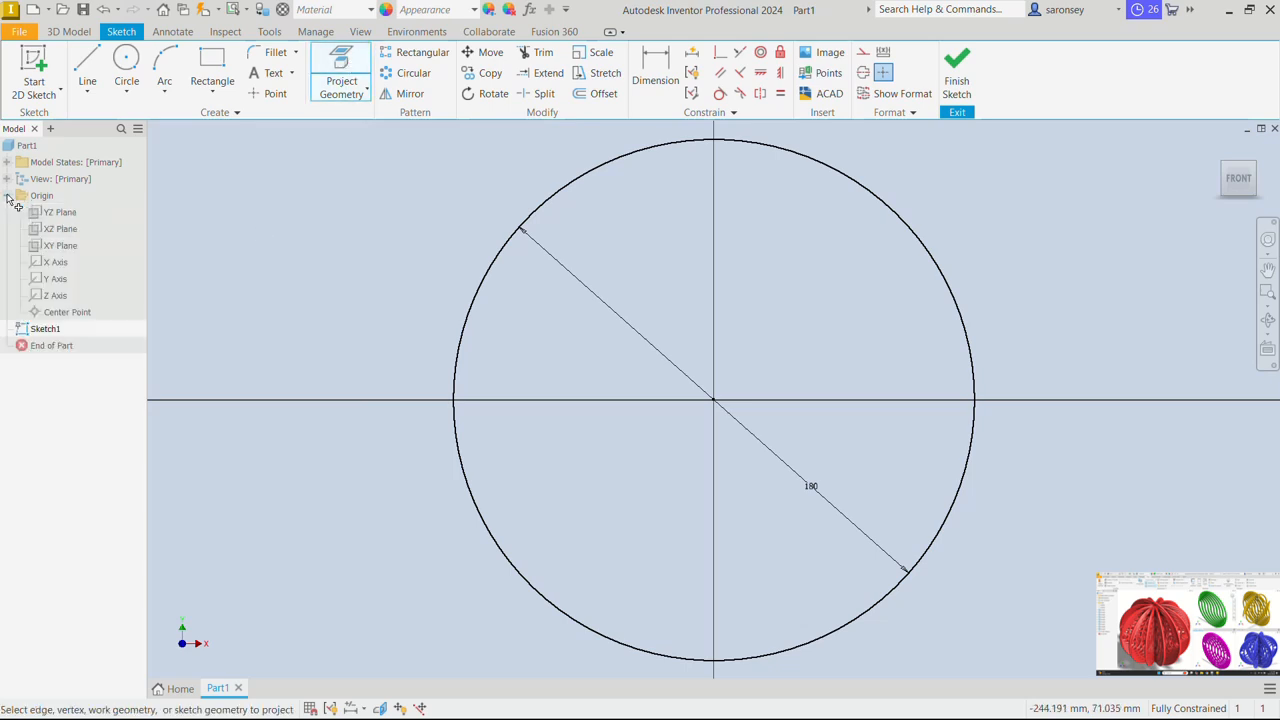
click(50, 264)
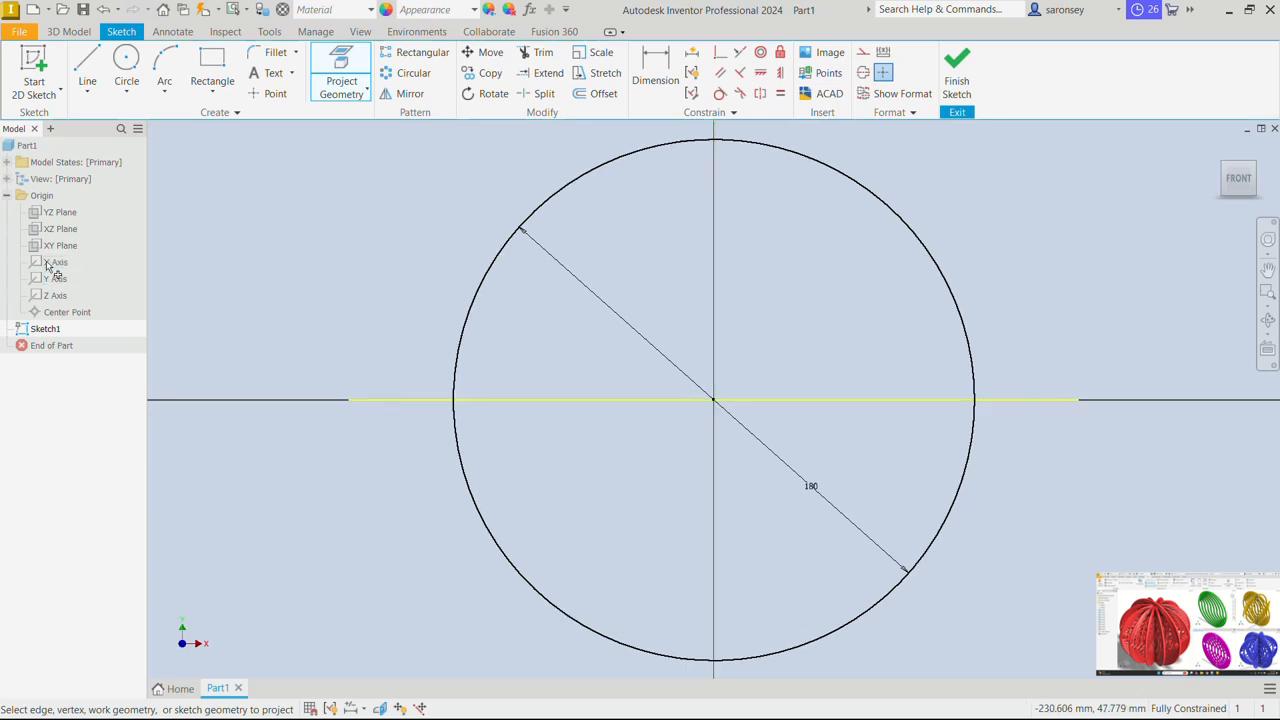
right_click(224, 240)
click(274, 237)
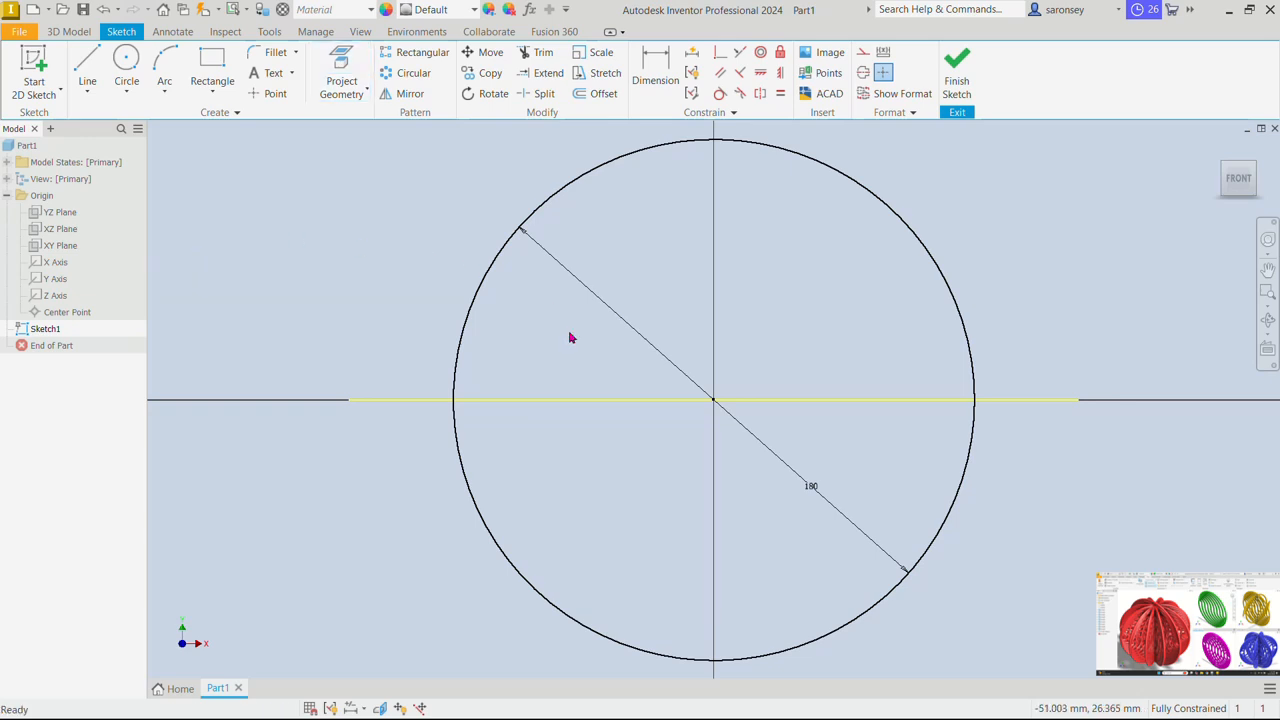
click(592, 401)
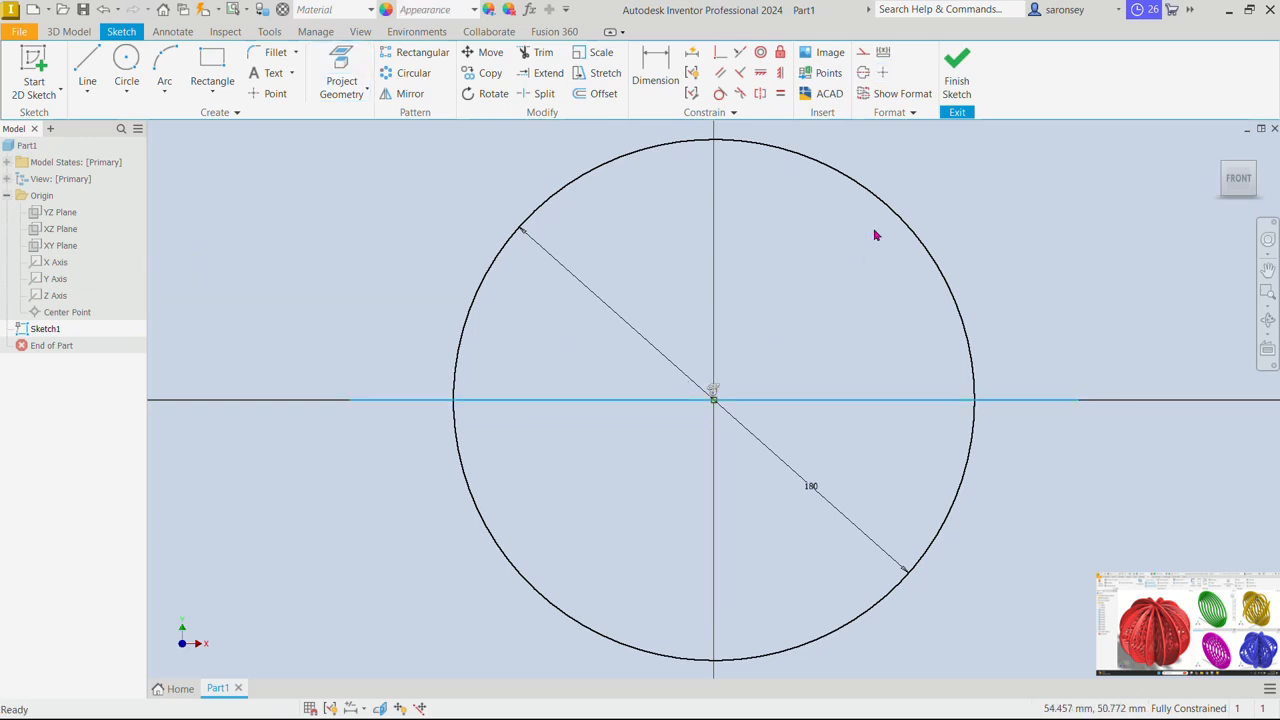
click(864, 56)
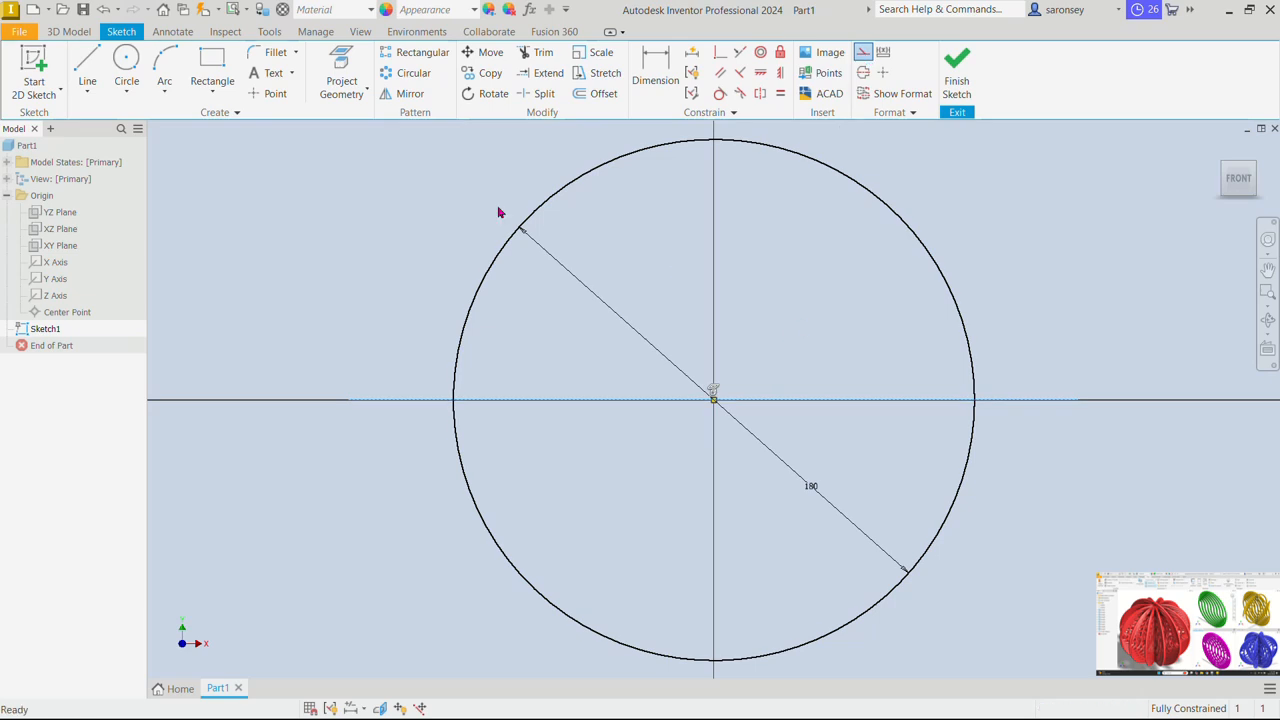
Place a sketch point on the projected X axis, about 16 mm from the circle's centre on the negative X side
click(270, 96)
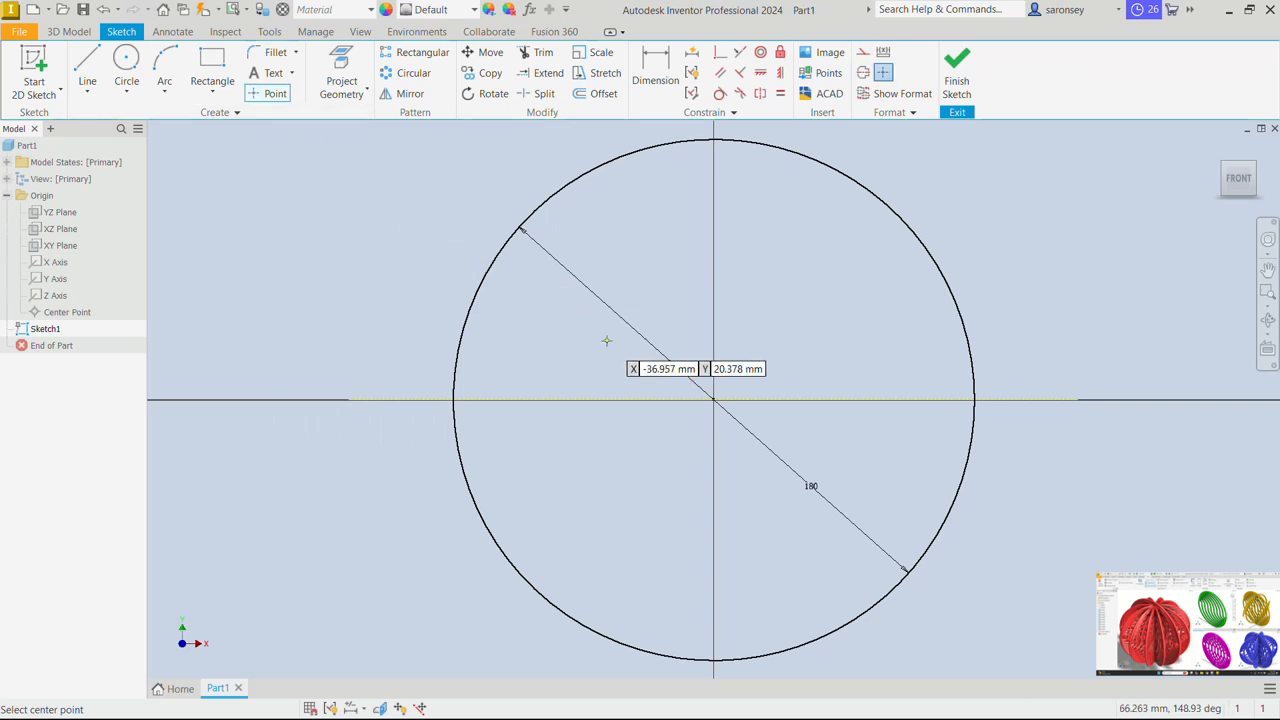
click(668, 400)
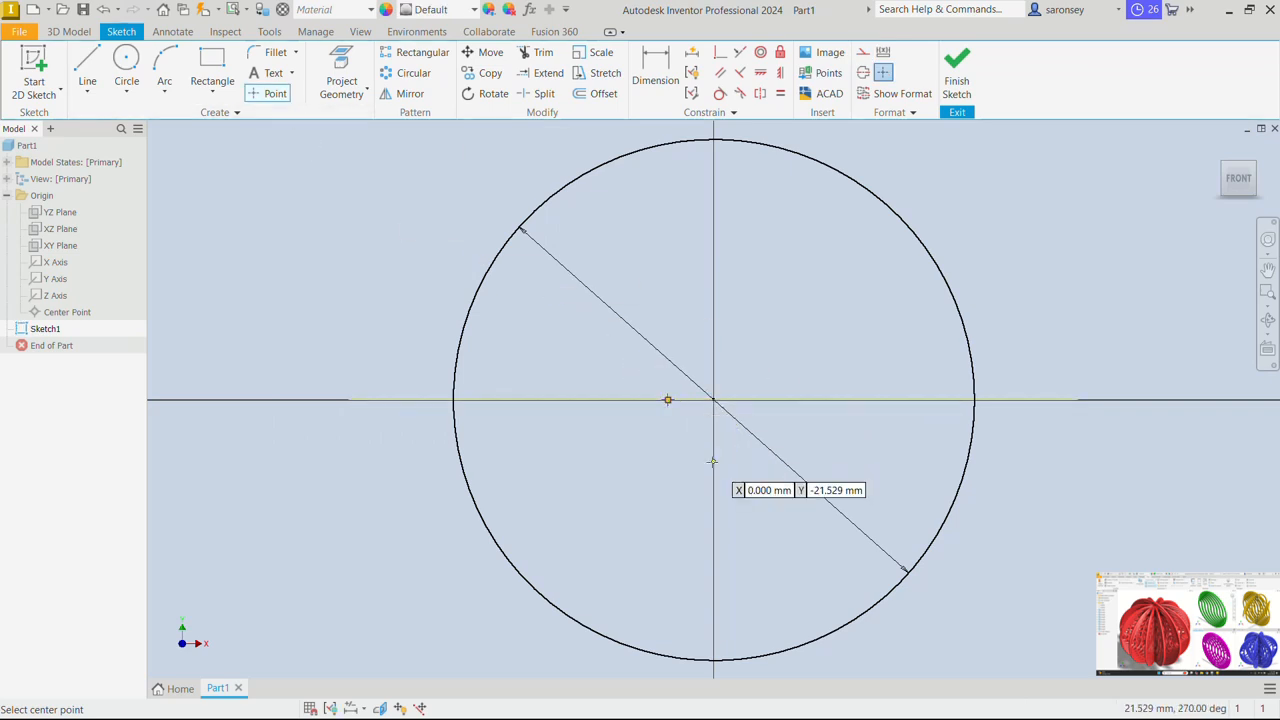
scroll(682, 405, down, 5)
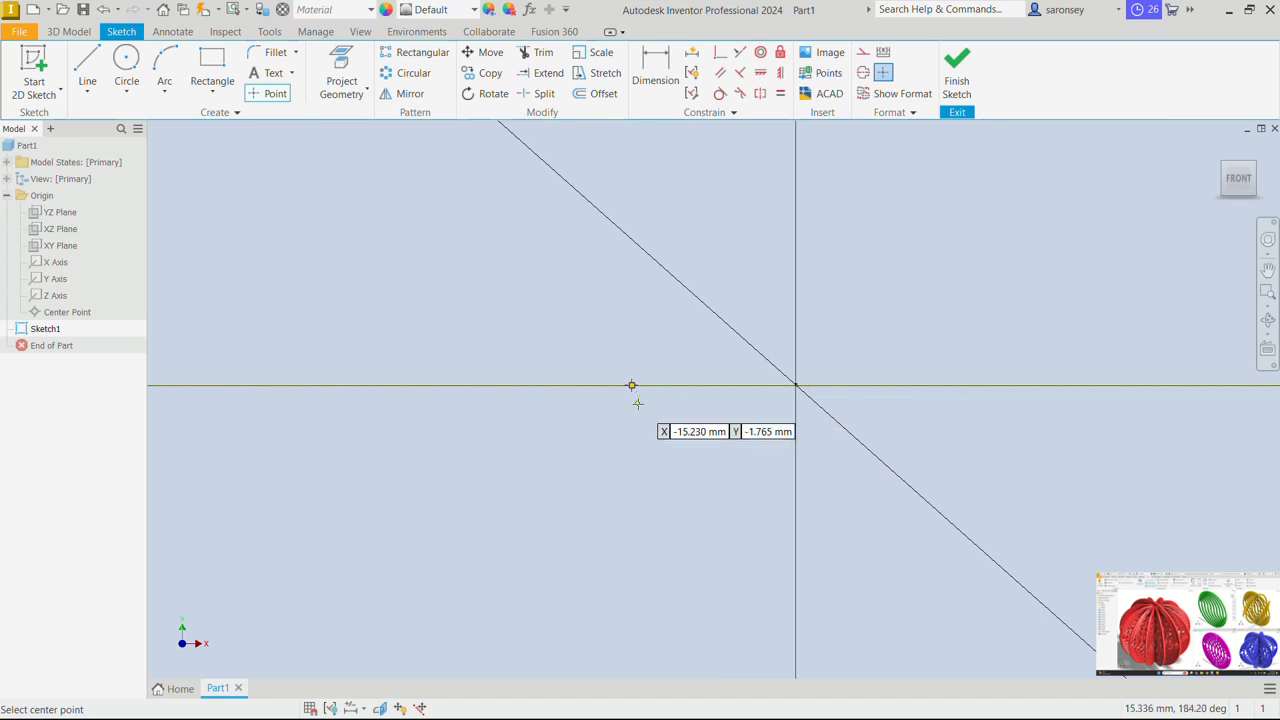
scroll(633, 390, up, 5)
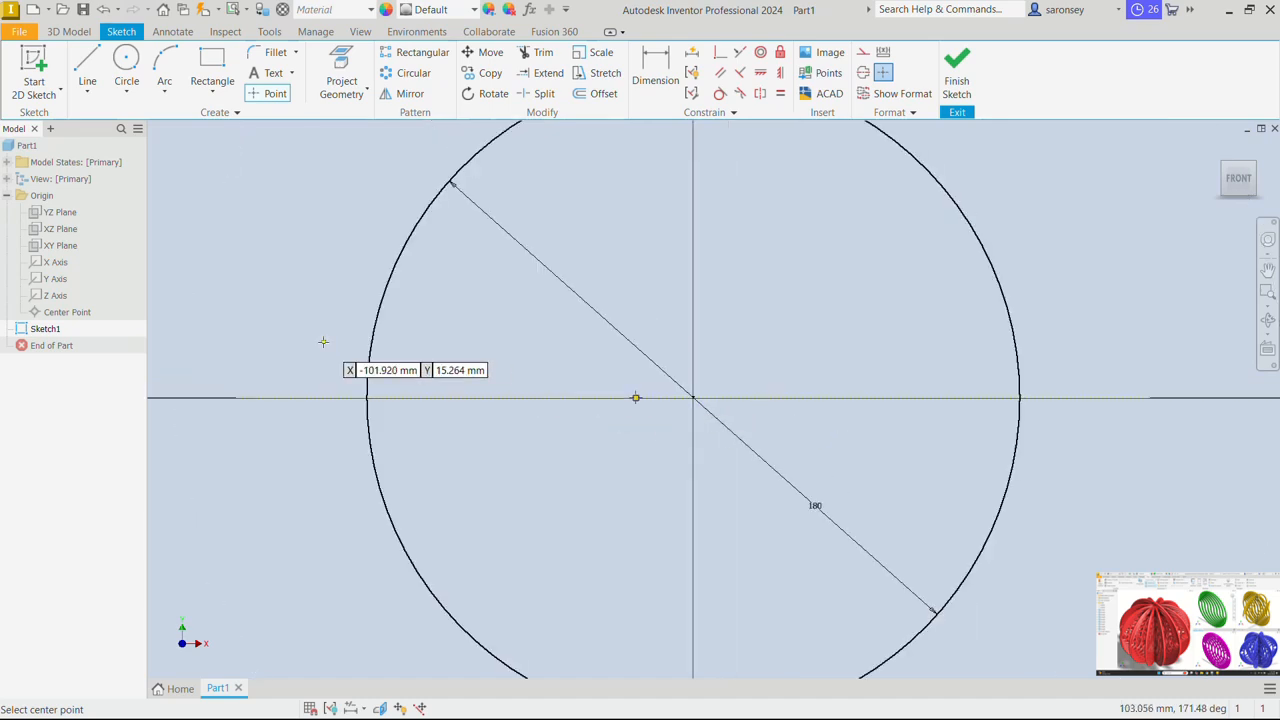
key(Escape)
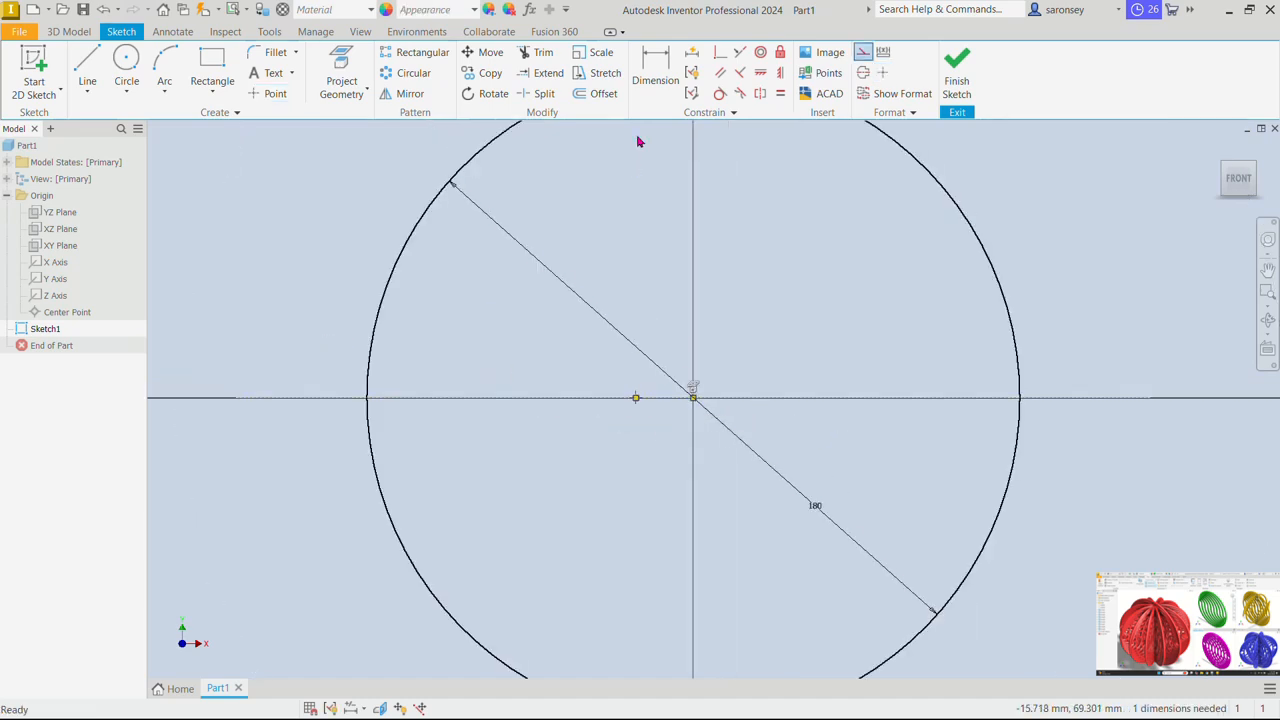
Dimension the sketch point 10 mm horizontally from the circle's centre
click(655, 77)
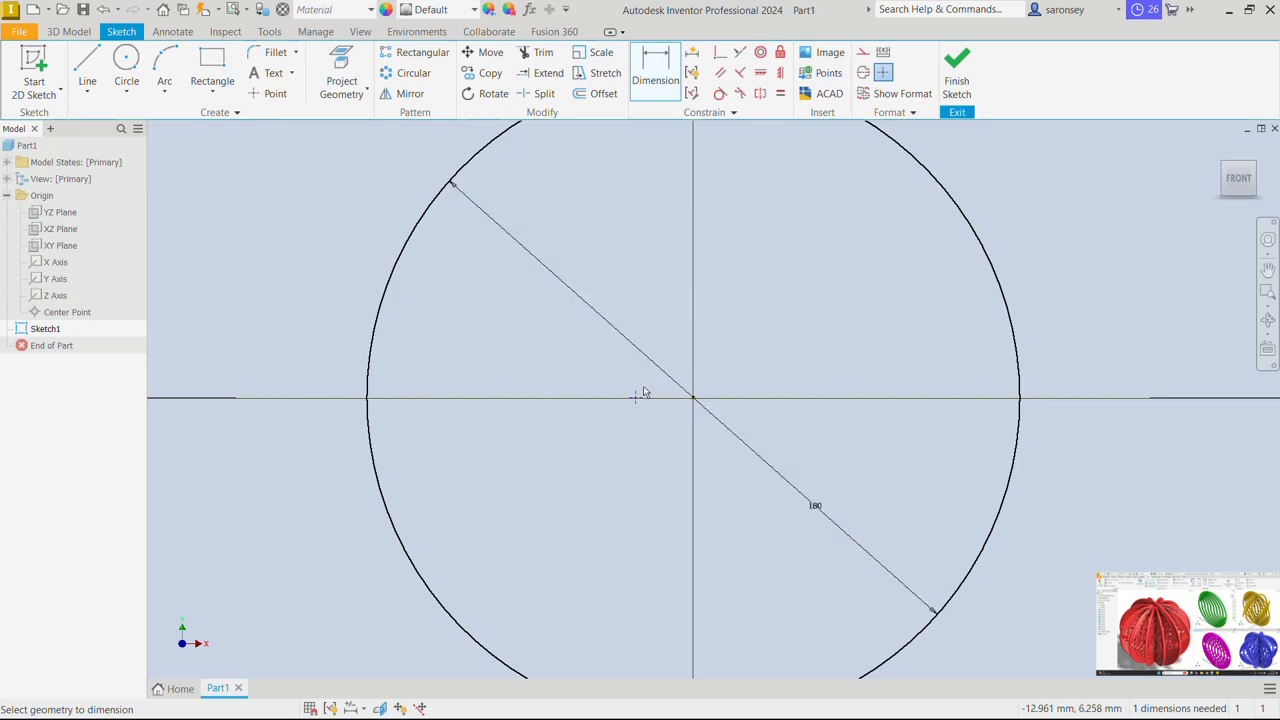
click(694, 401)
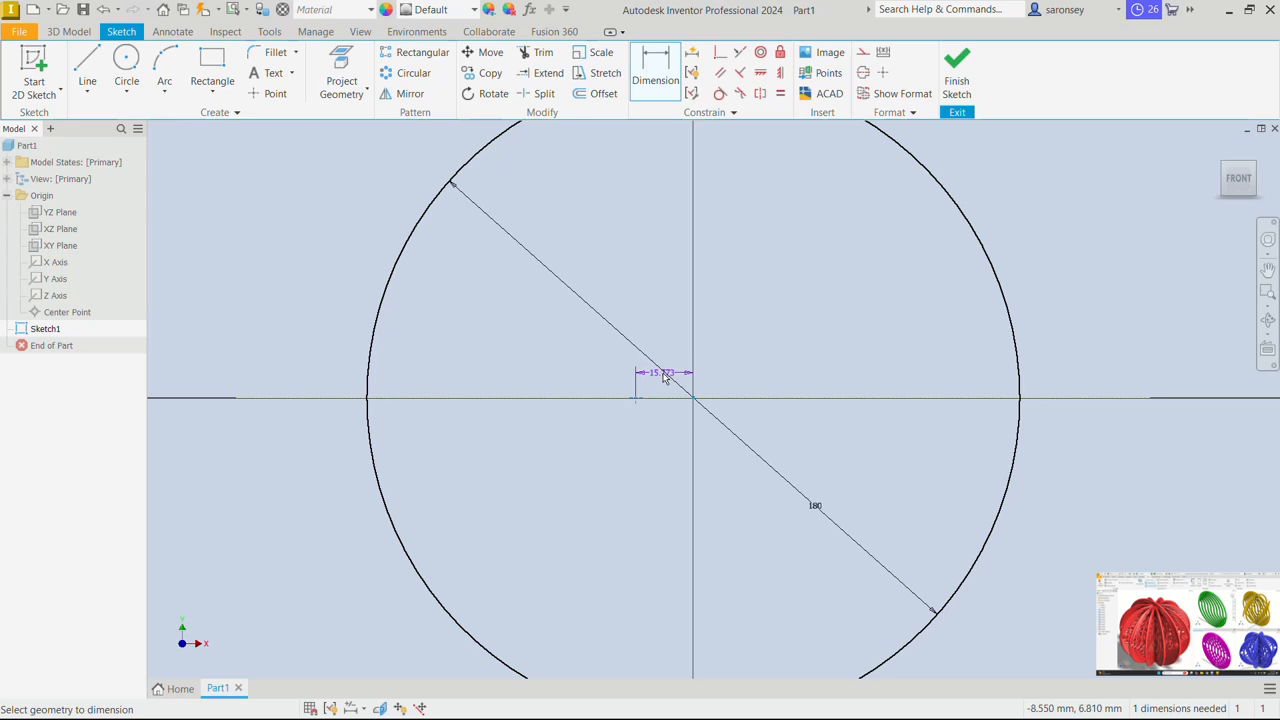
click(663, 377)
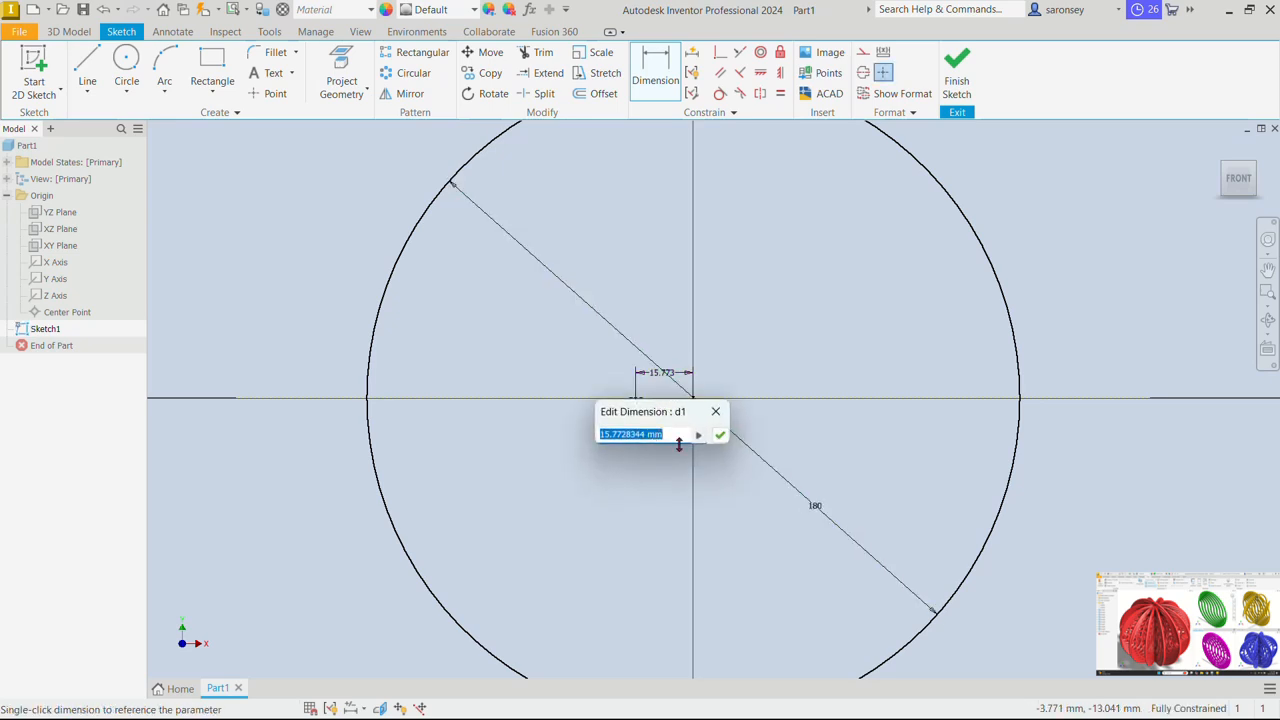
text(10)
key(Return)
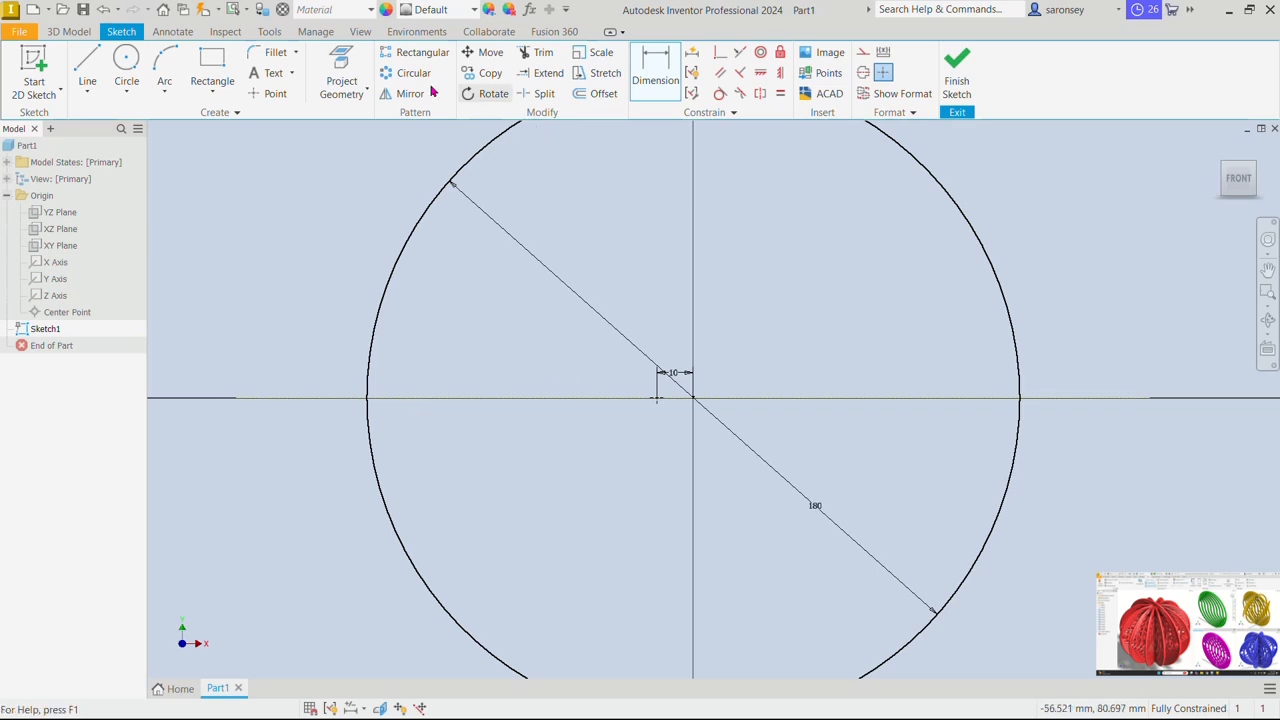
Set up a rectangular pattern of the sketch point along the projected X axis, flipping the direction away from the circle's centre
click(418, 58)
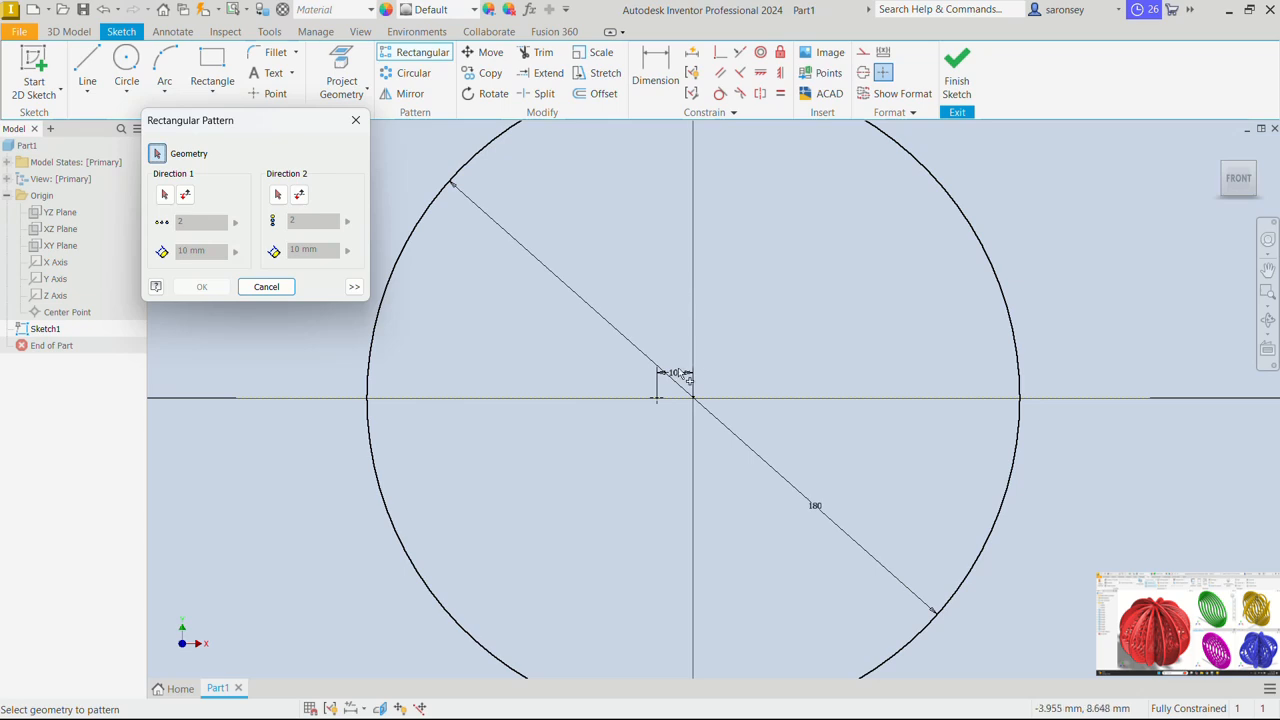
click(660, 397)
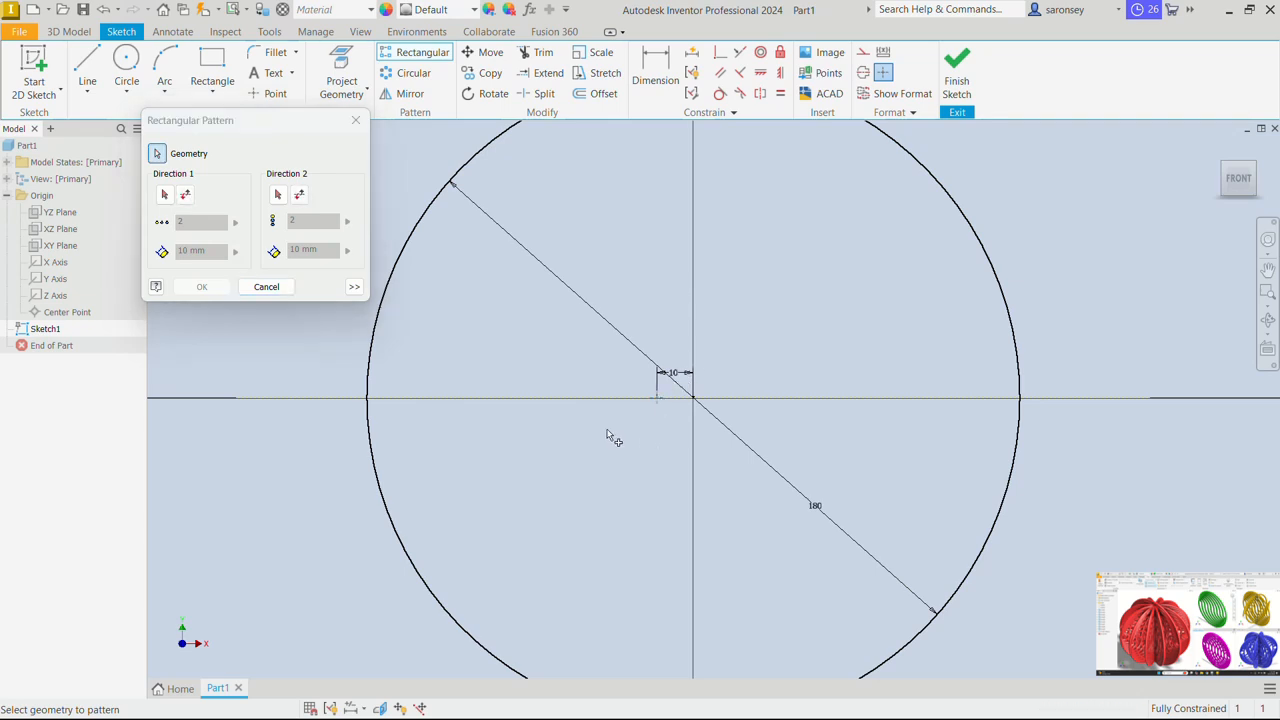
click(165, 196)
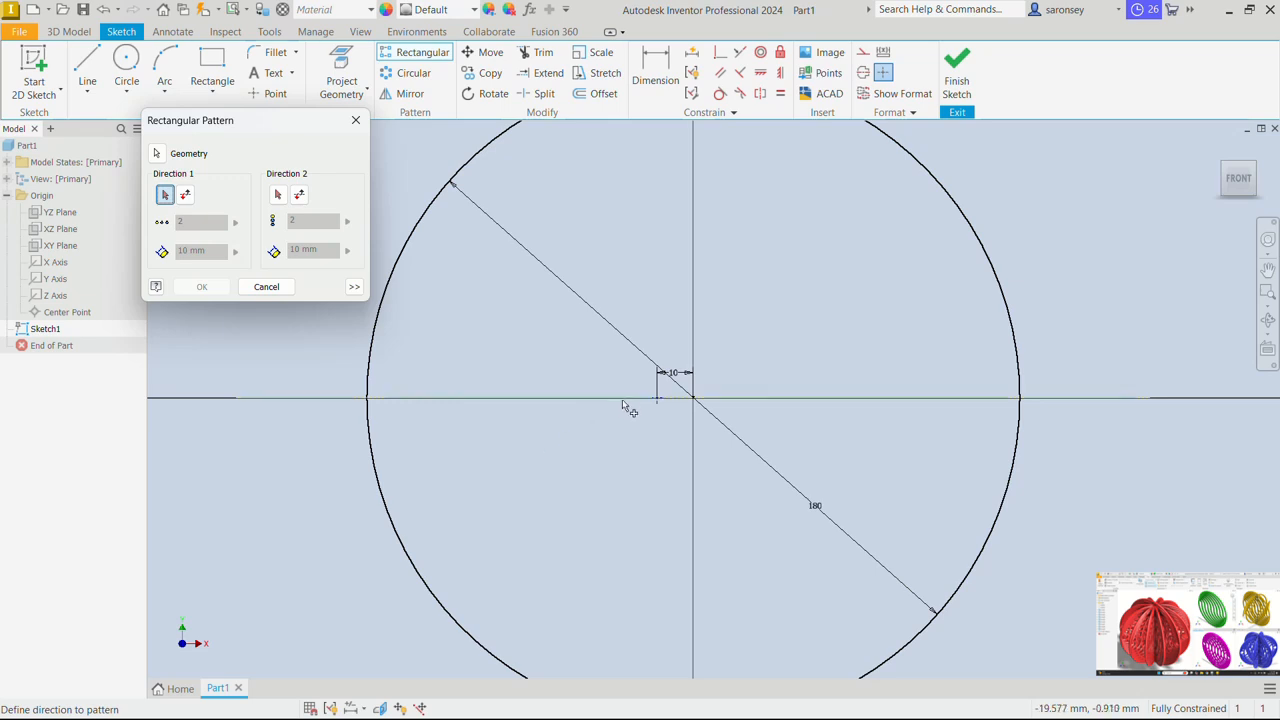
click(543, 397)
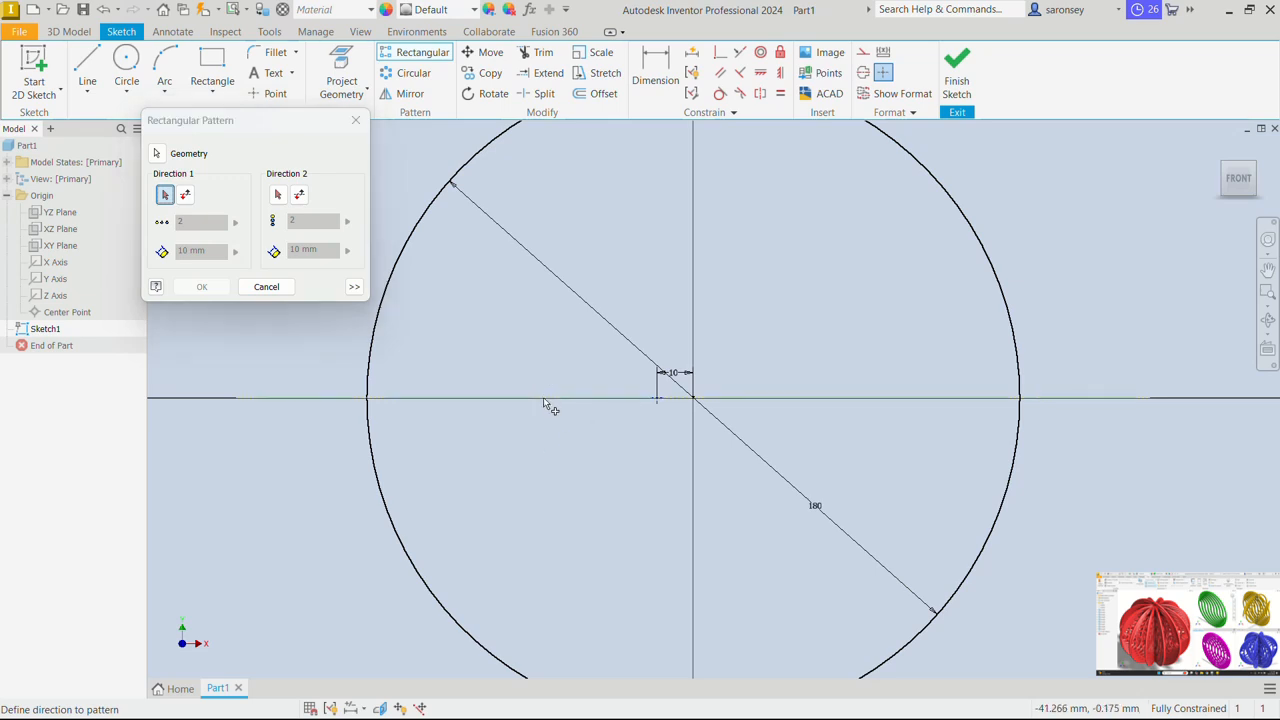
scroll(649, 418, down, 3)
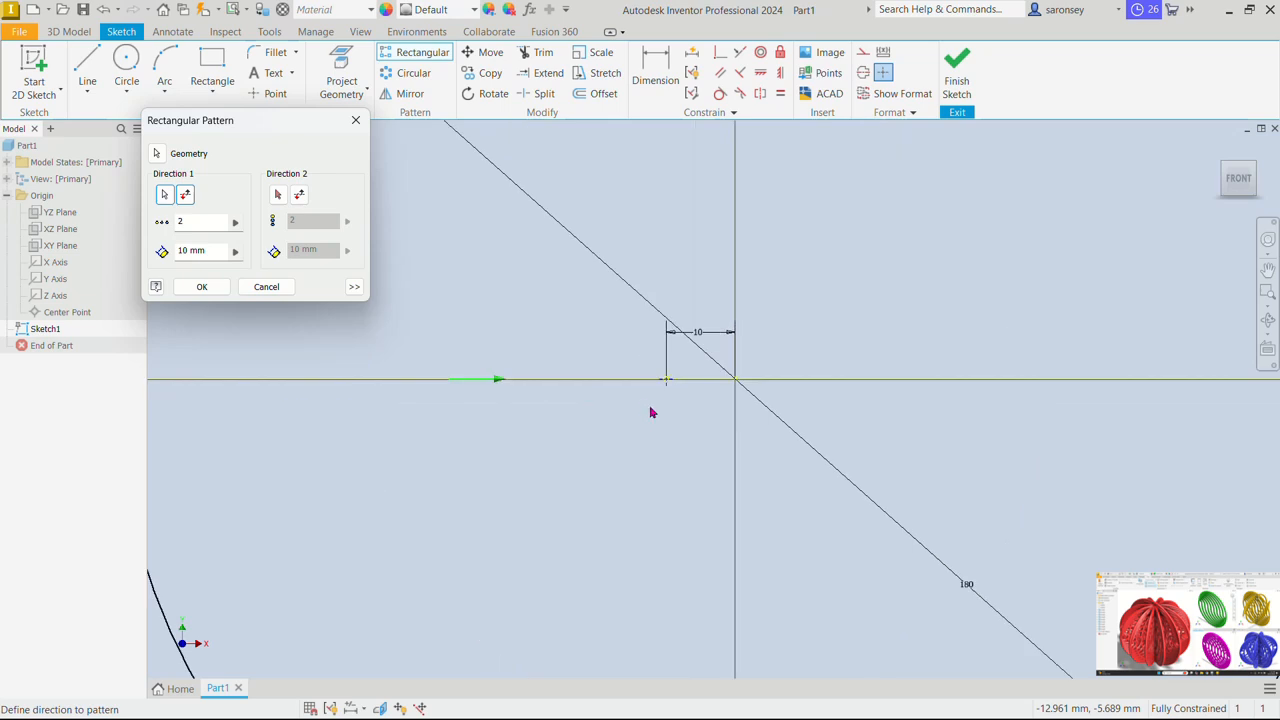
click(186, 195)
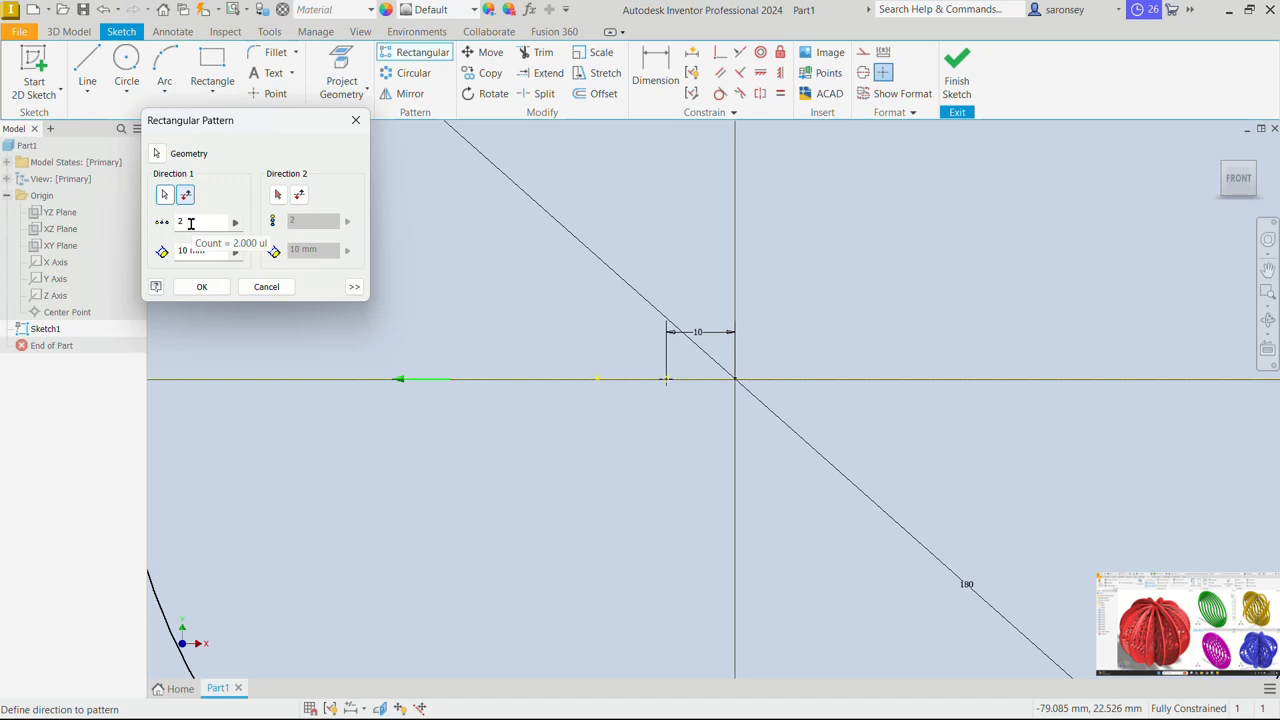
Complete the rectangular pattern of the sketch point with a count of 4 and a spacing of 20 mm
drag(191, 223, 172, 226)
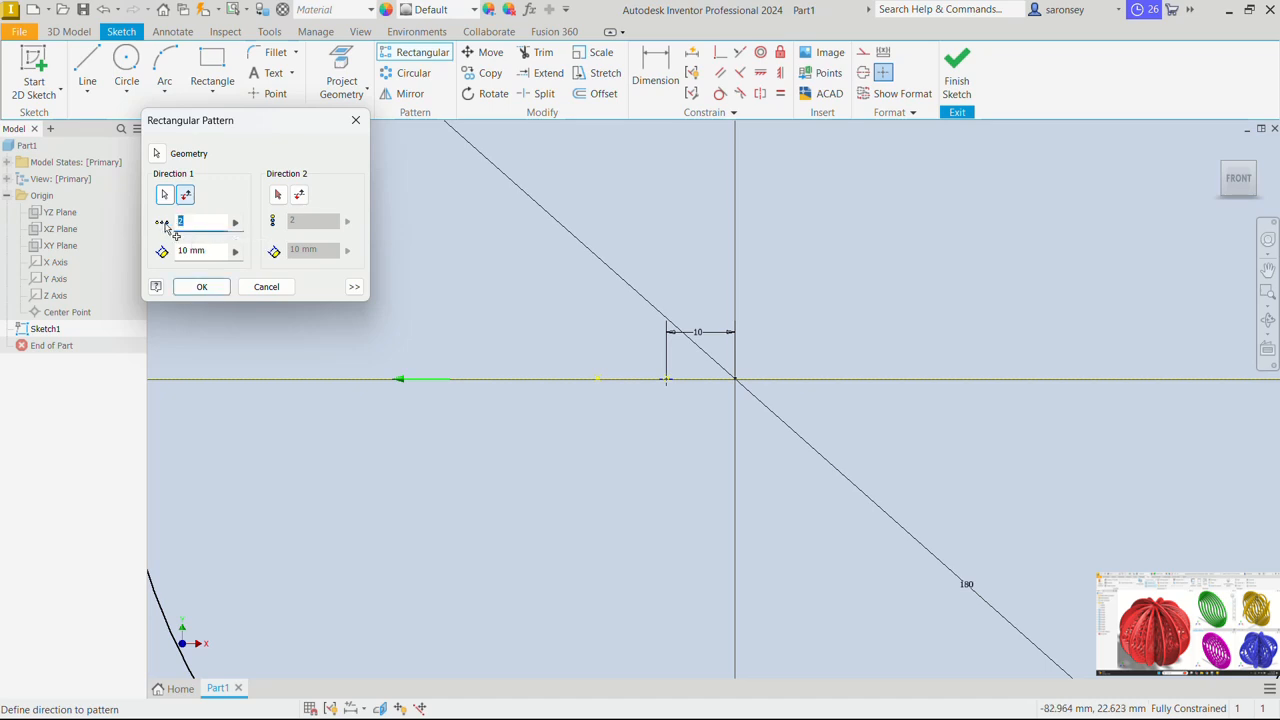
text(4)
scroll(403, 354, down, 2)
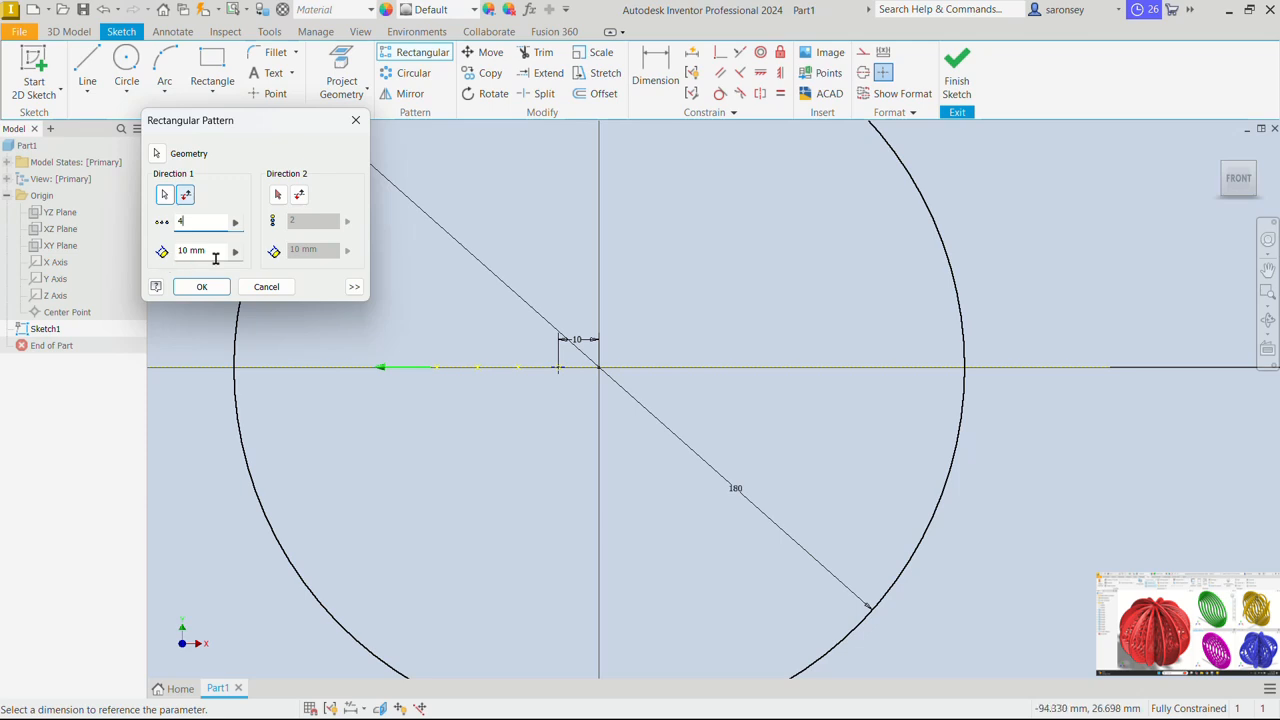
drag(209, 254, 174, 256)
text(20)
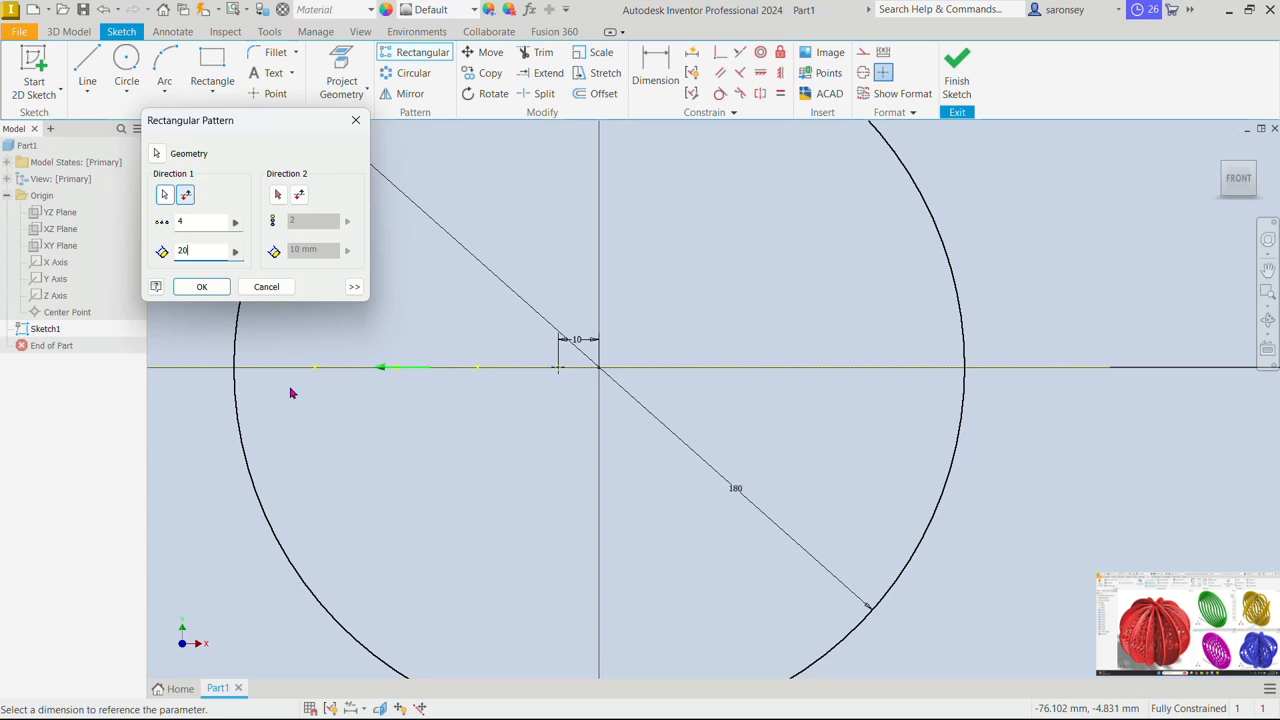
click(203, 287)
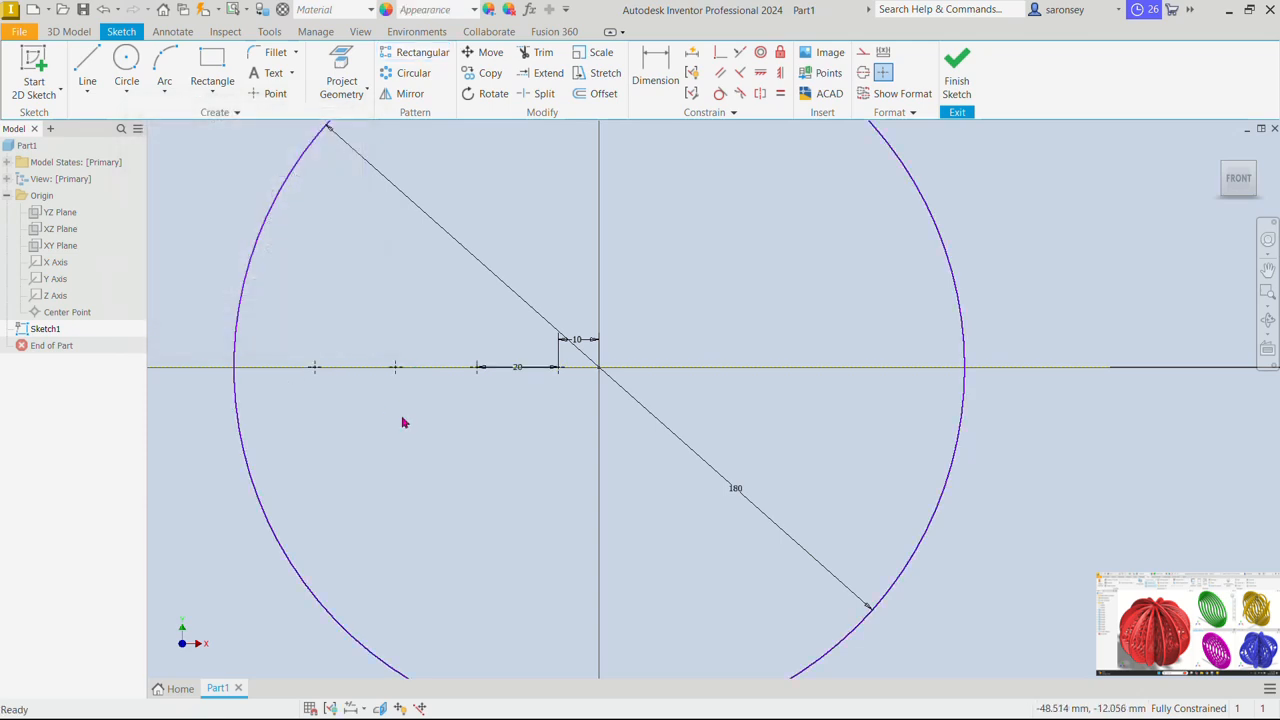
Circularly pattern the four sketch points about the circle's centre with a count of 2 over 360 degrees
scroll(484, 437, up, 3)
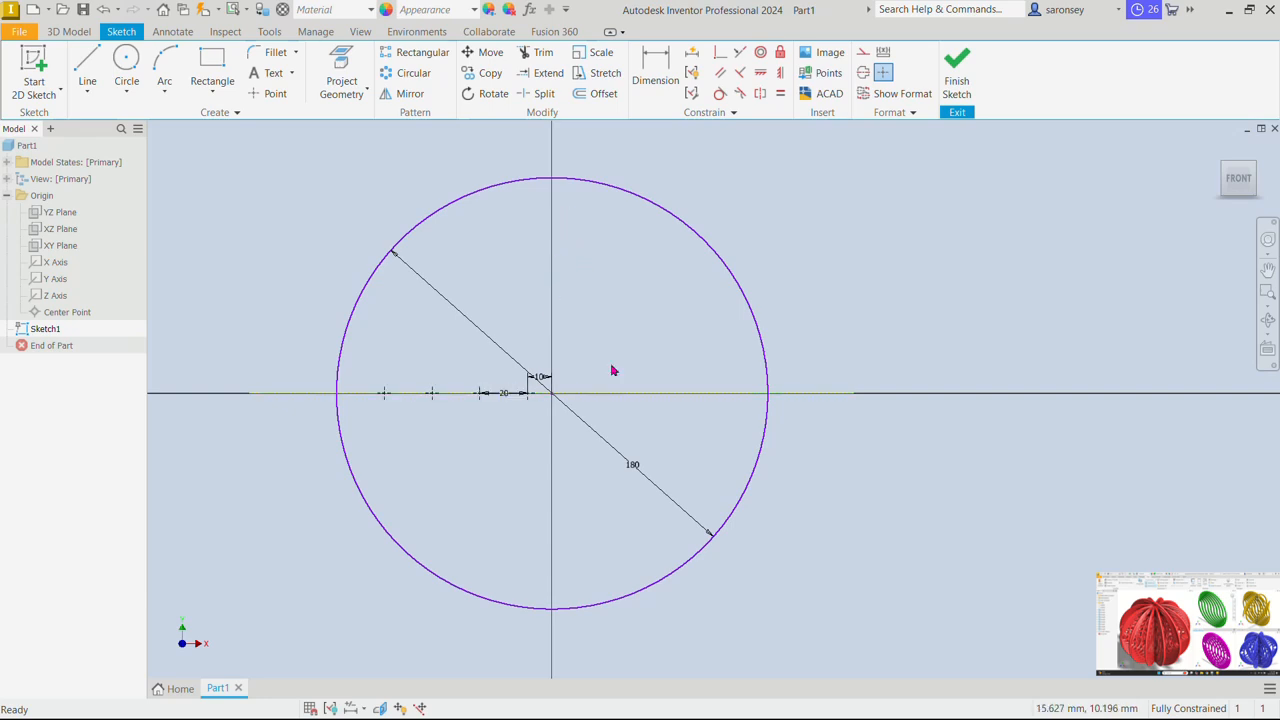
click(410, 76)
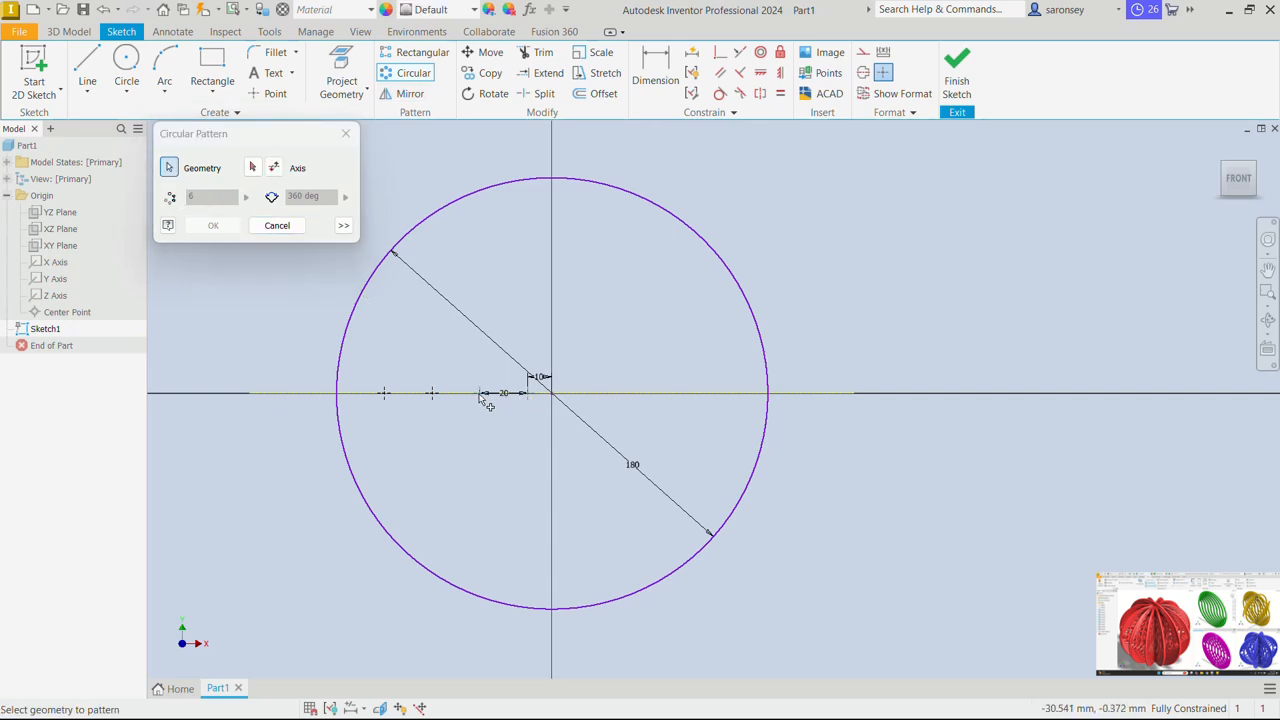
click(432, 394)
click(254, 168)
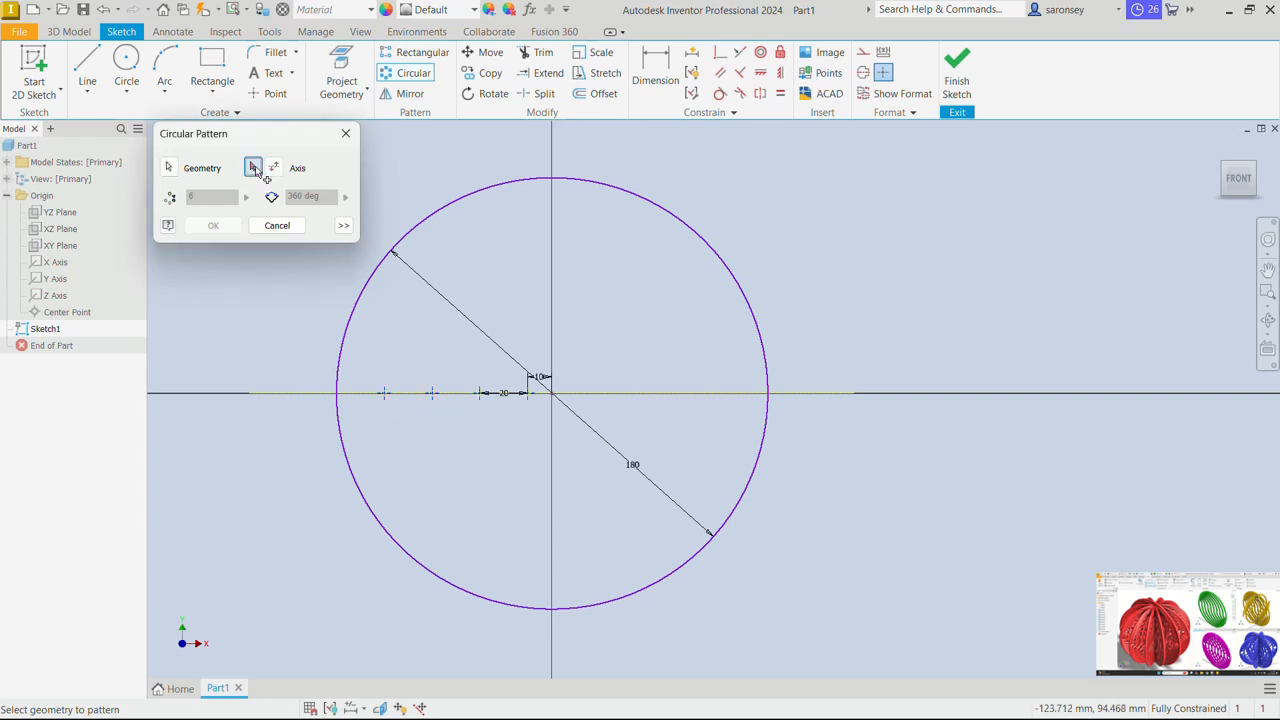
click(556, 399)
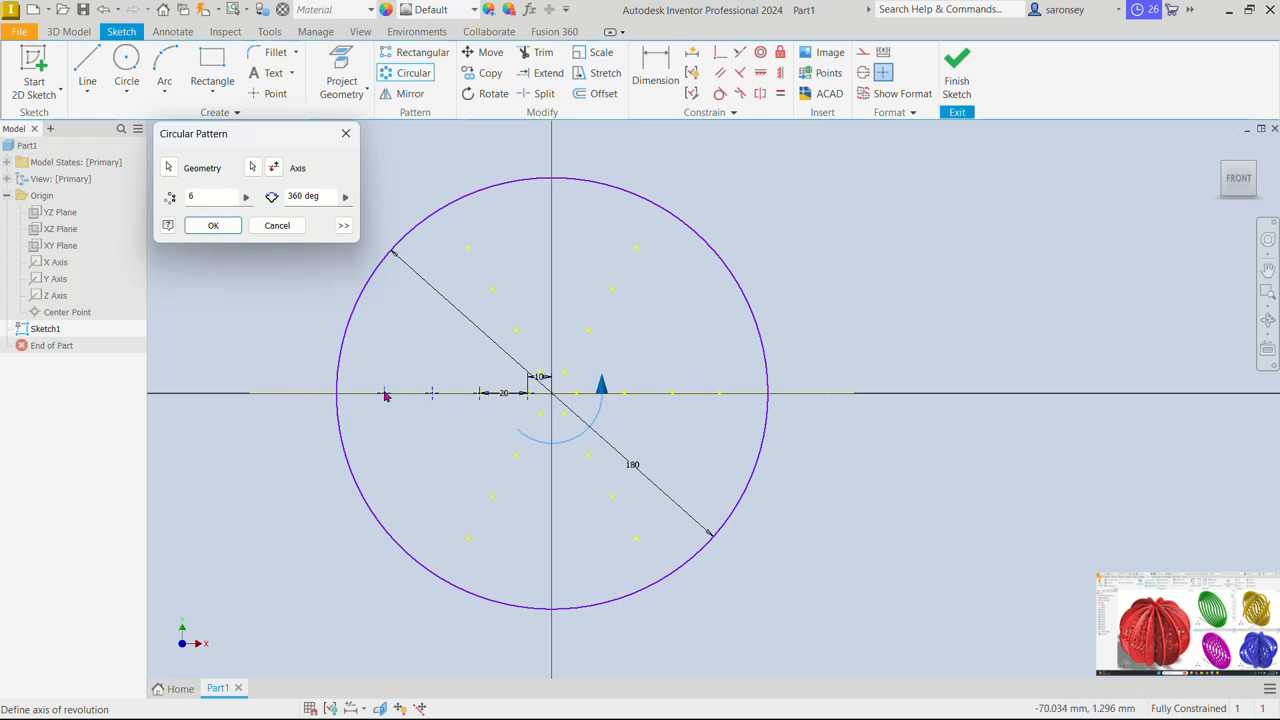
double_click(195, 197)
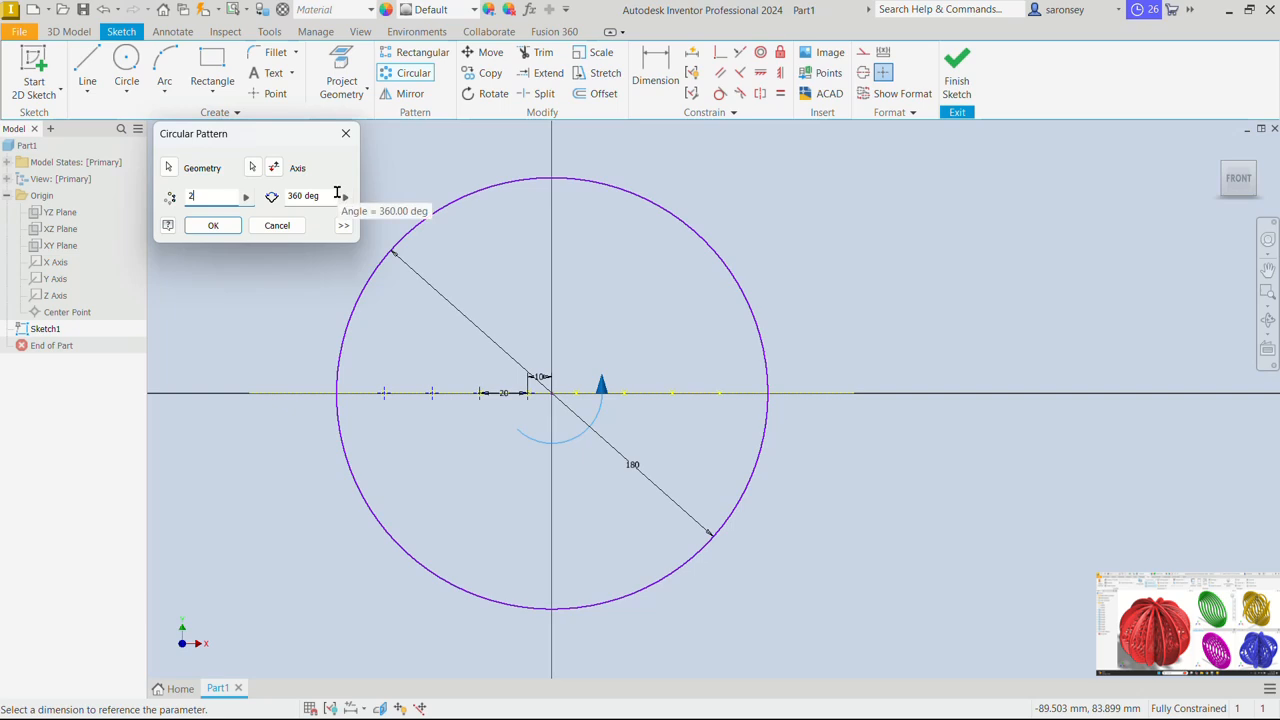
click(226, 231)
Draw three-point arcs above the X axis from the circle's negative X-axis intersection to the sketch points 20 mm and 40 mm away
key(Home)
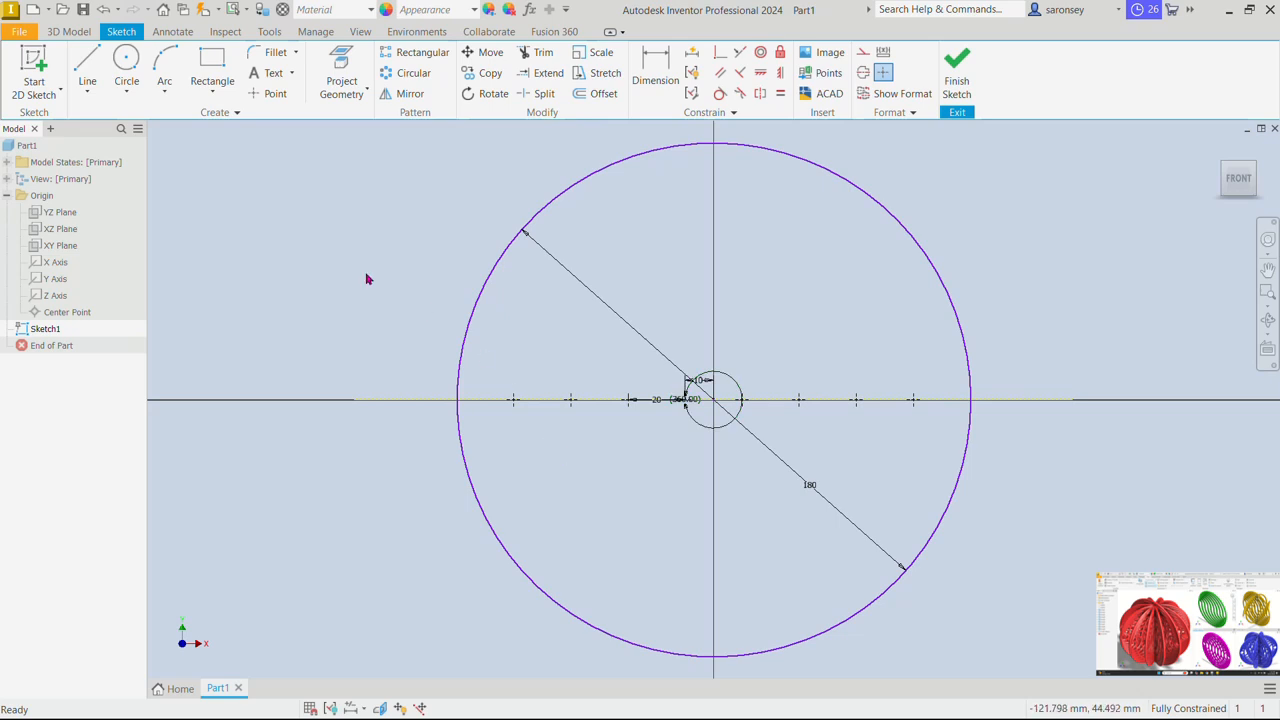
click(164, 68)
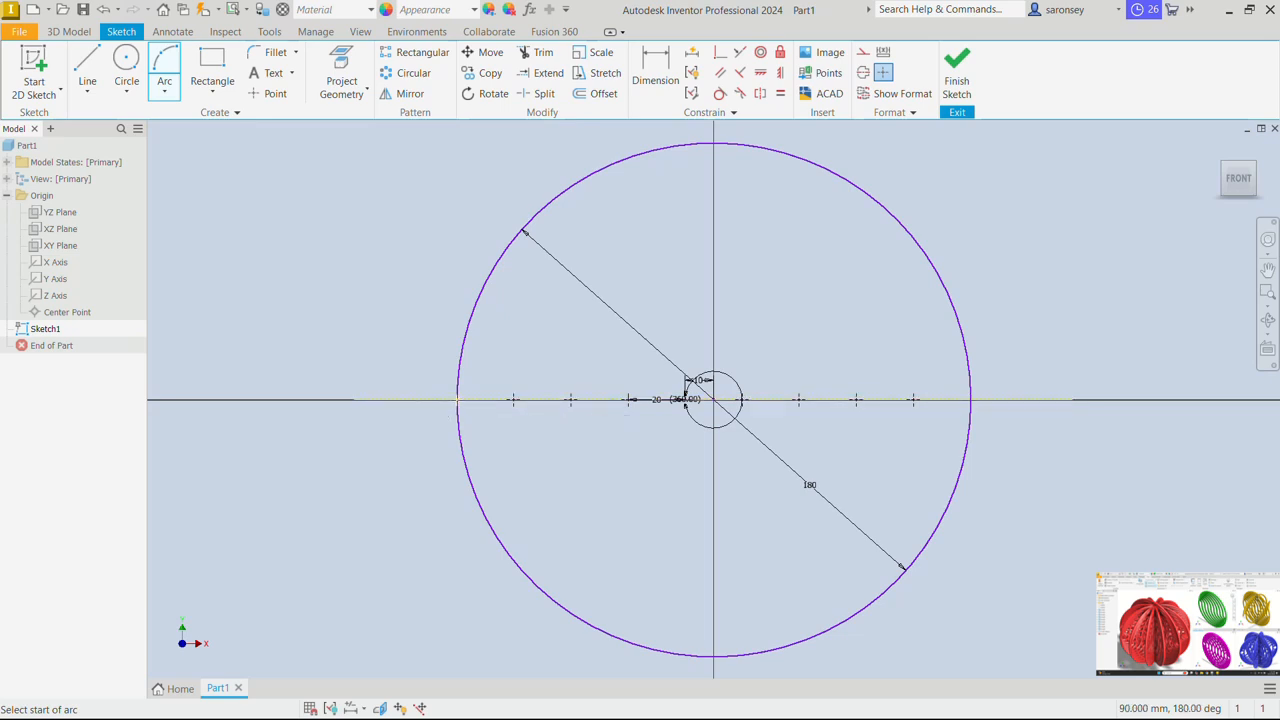
click(456, 400)
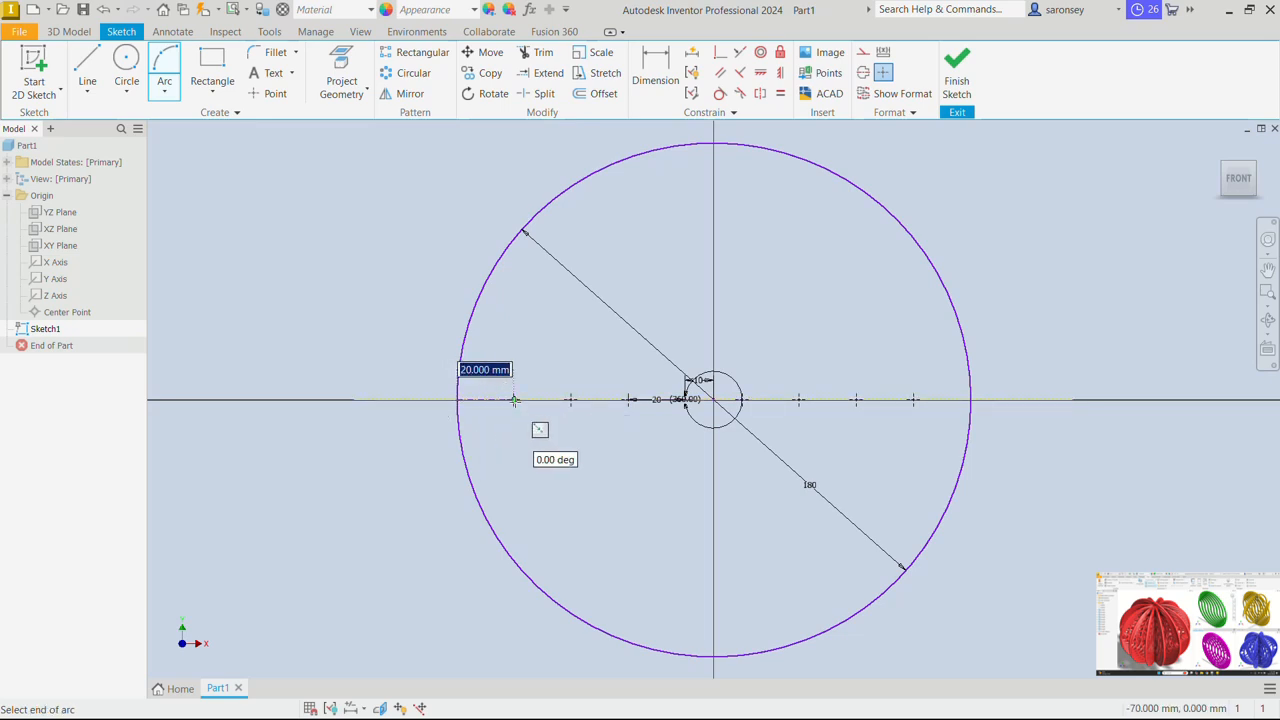
click(514, 400)
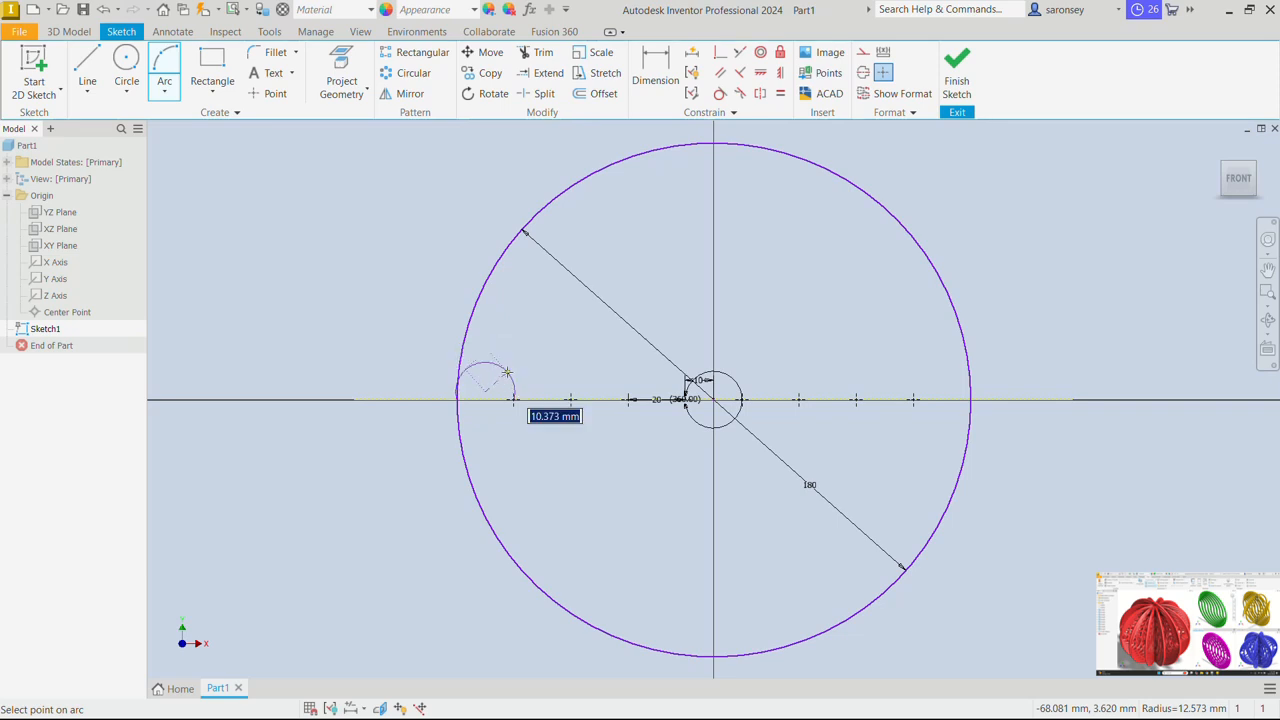
click(496, 376)
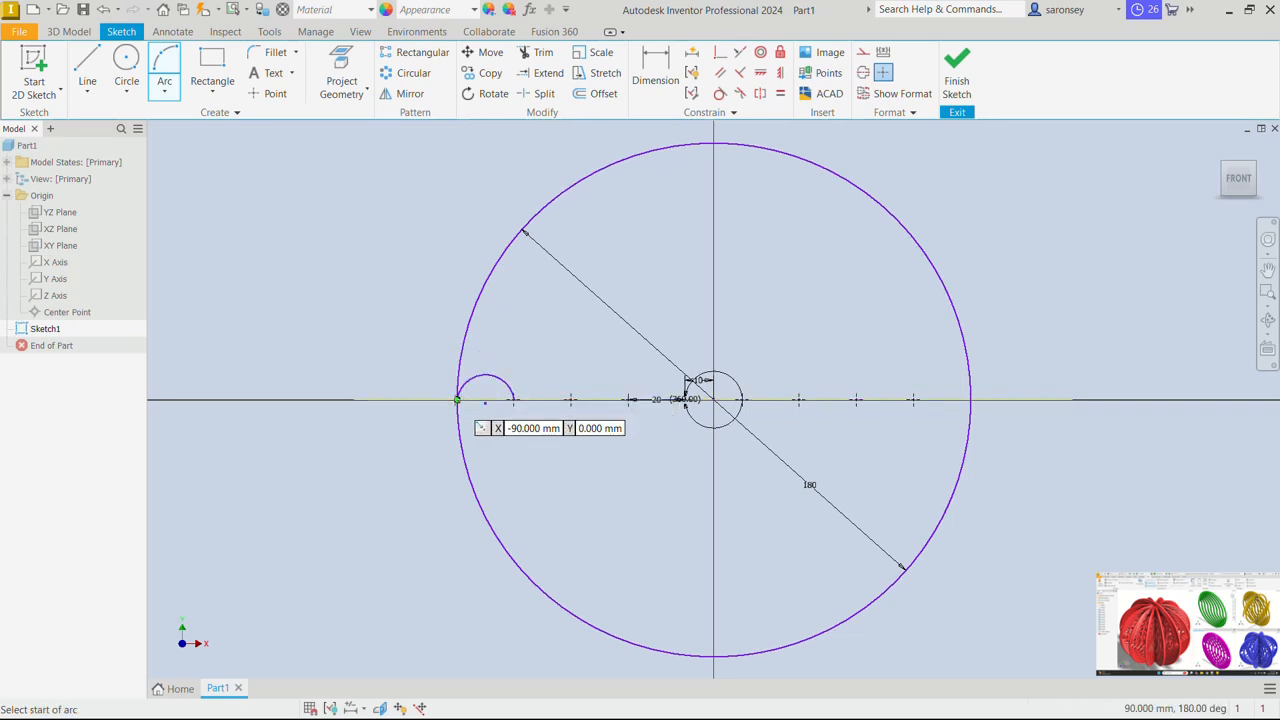
click(456, 400)
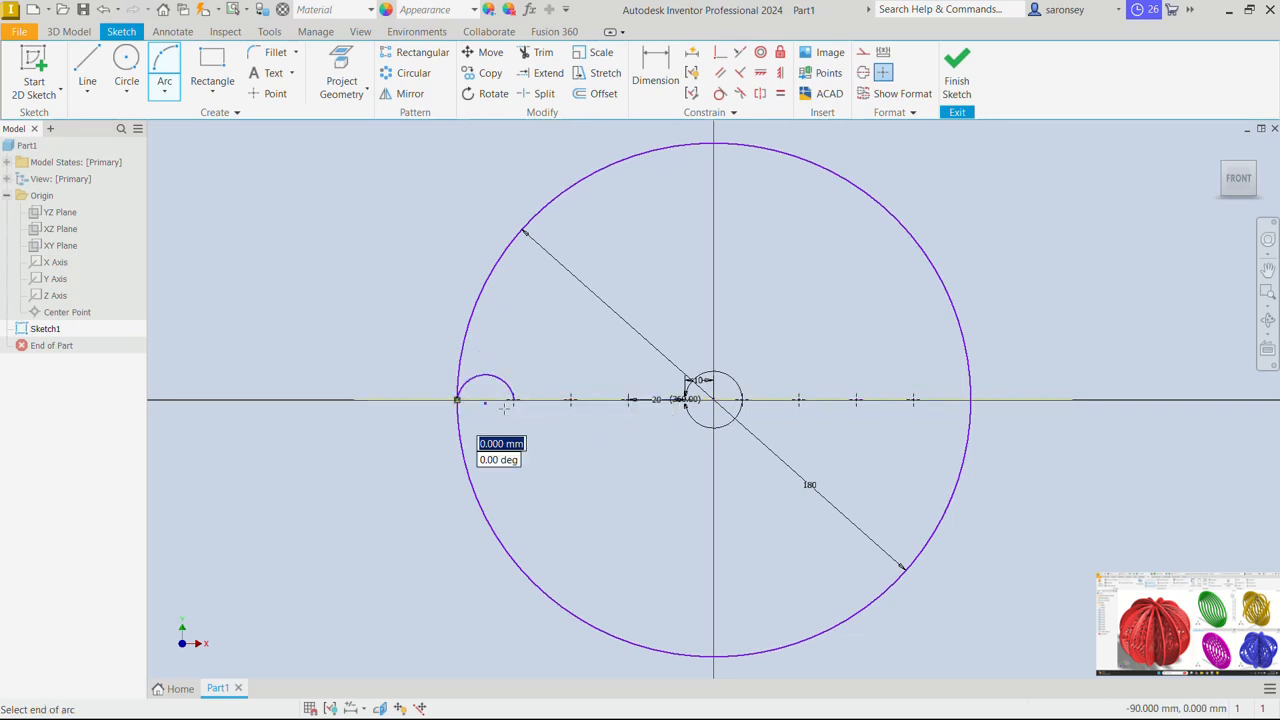
click(571, 400)
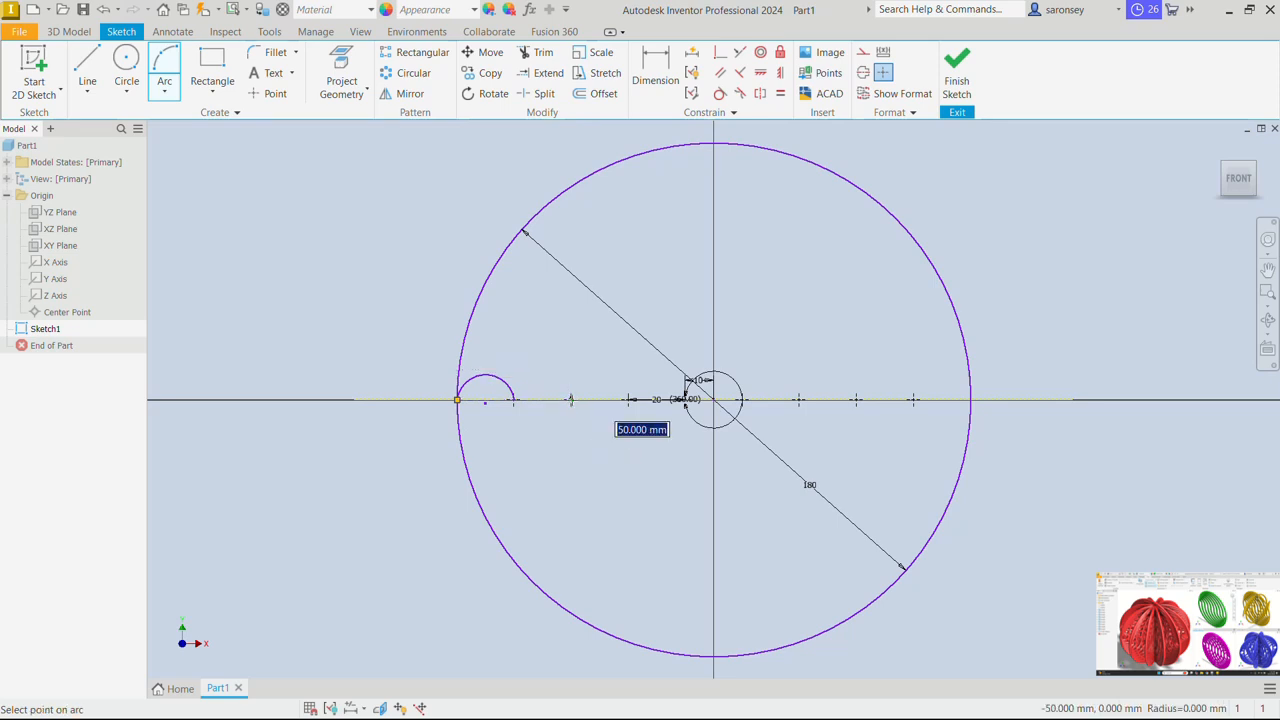
click(540, 350)
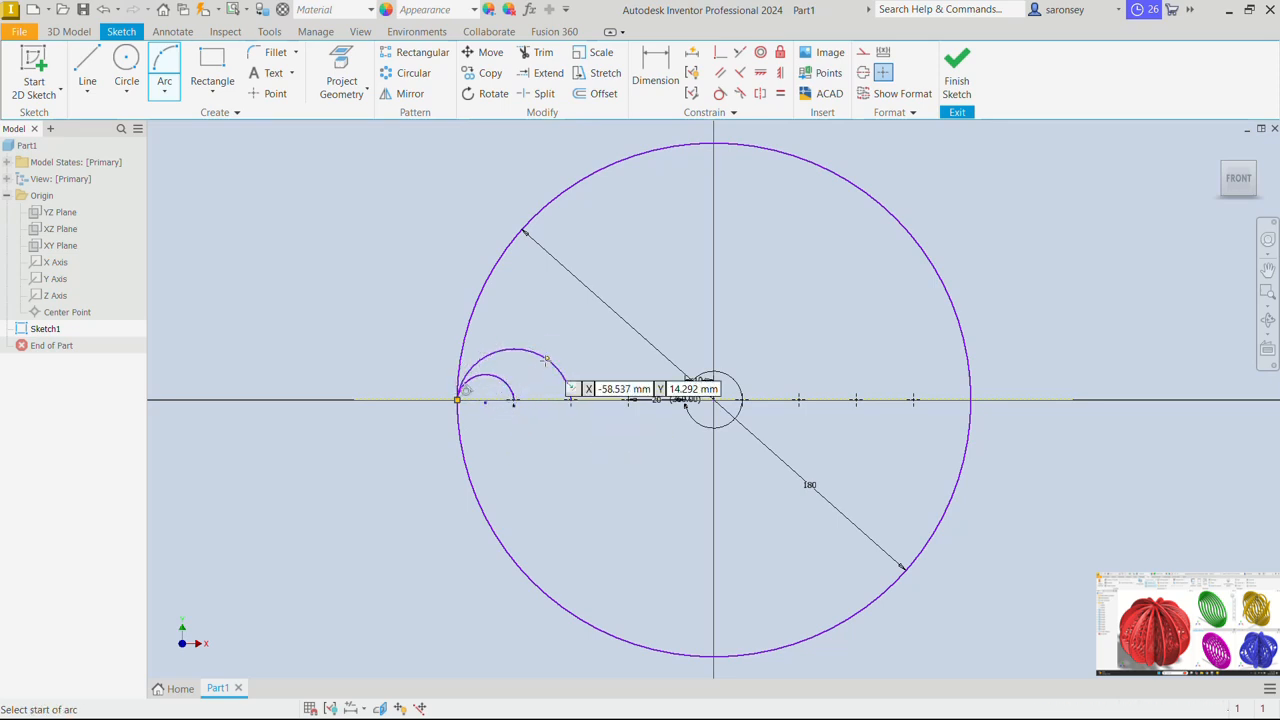
Draw arcs from the same intersection above the X axis to the third and fourth sketch points, 60 mm and 80 mm away
click(456, 400)
click(628, 400)
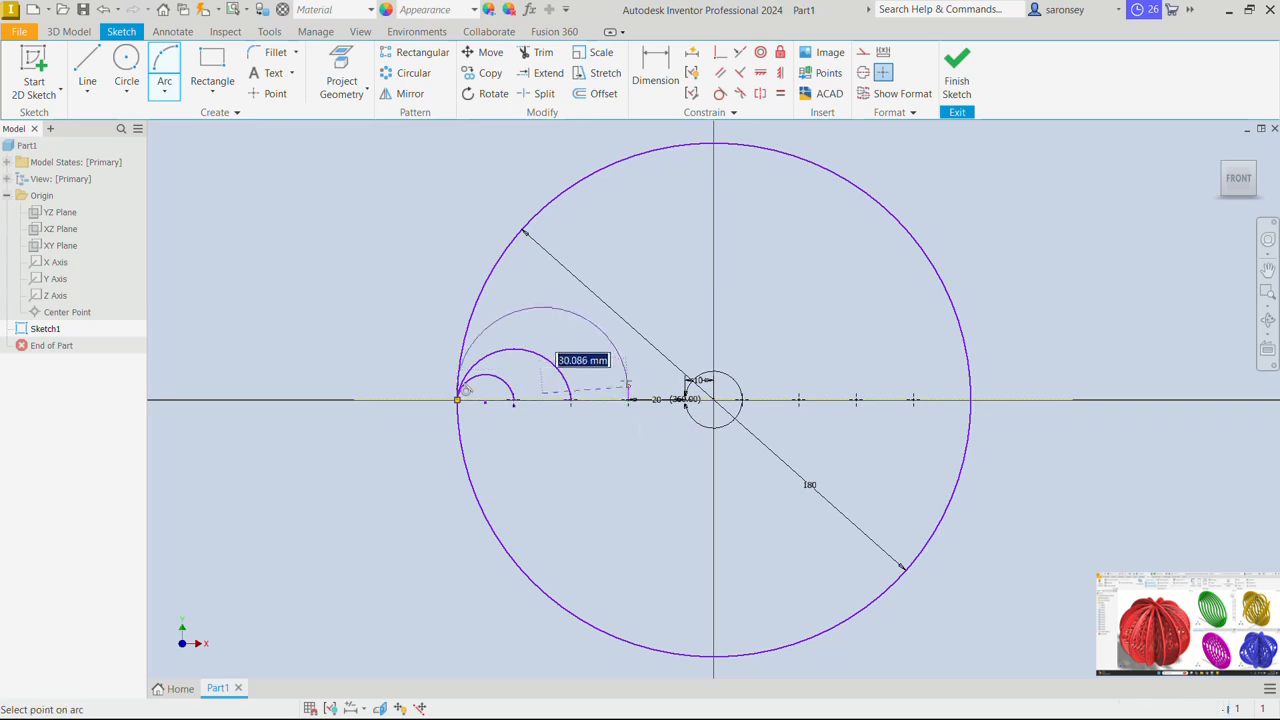
click(556, 330)
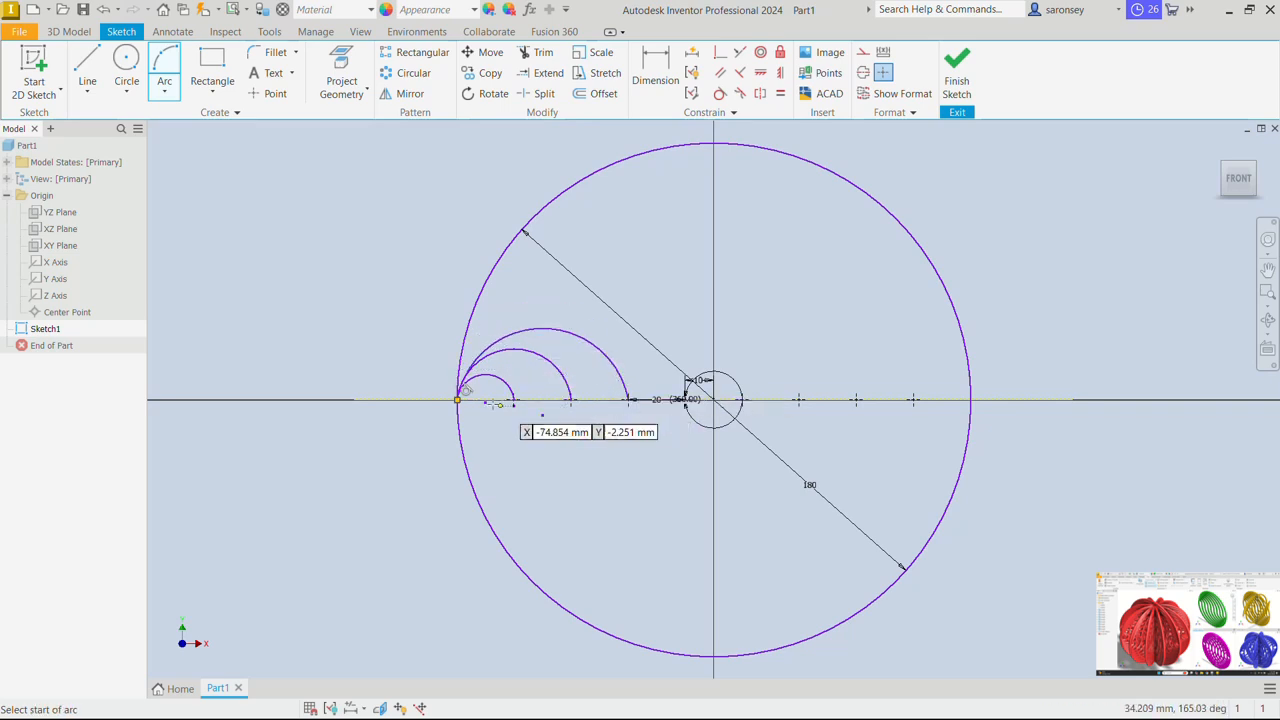
click(457, 399)
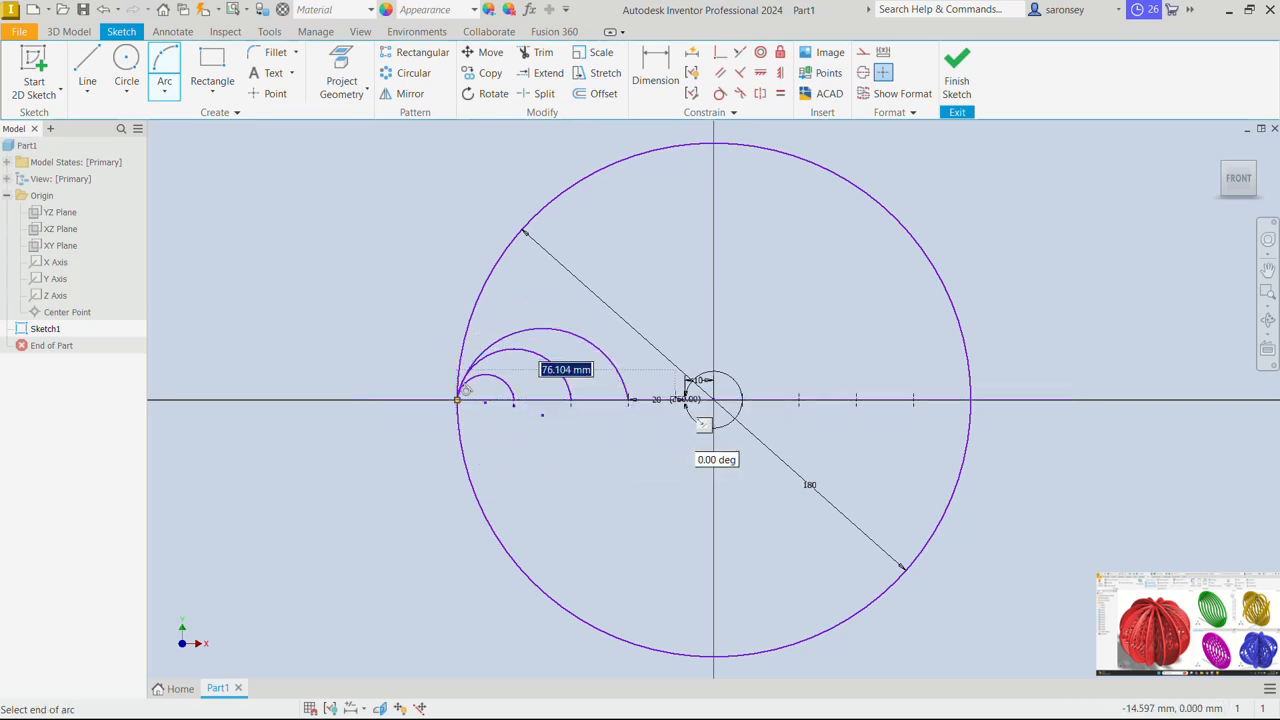
click(685, 400)
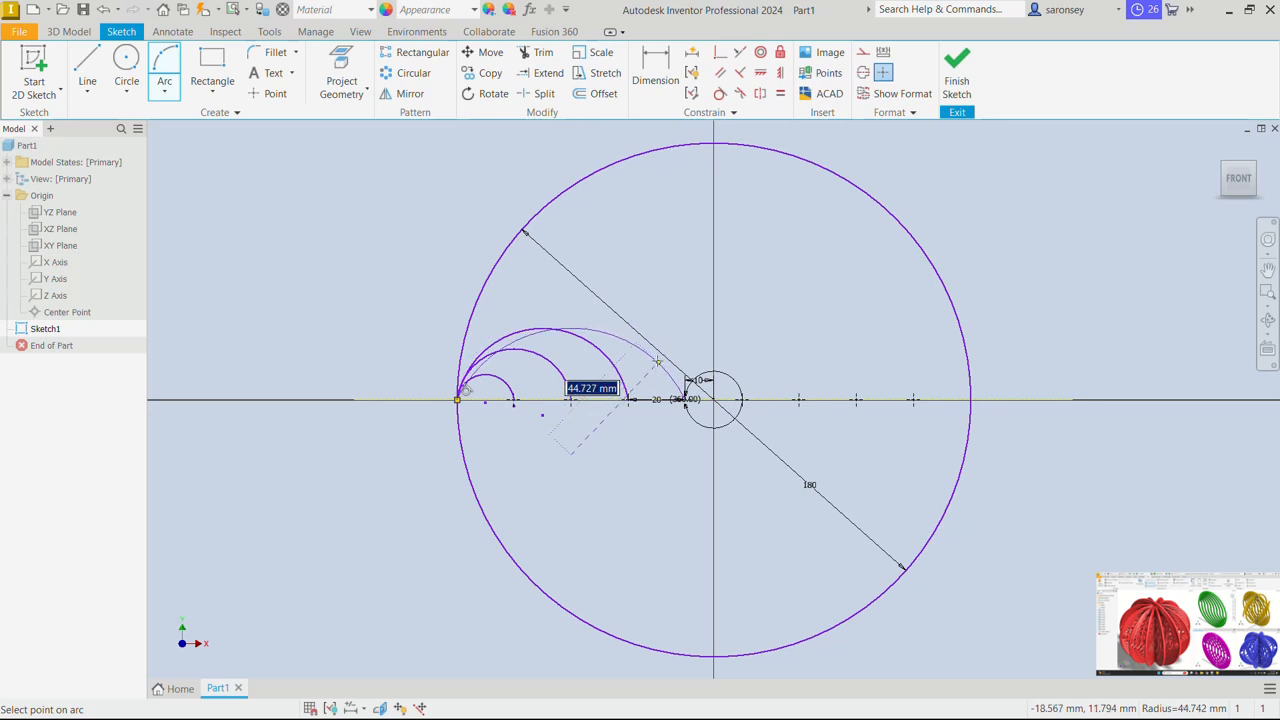
click(652, 334)
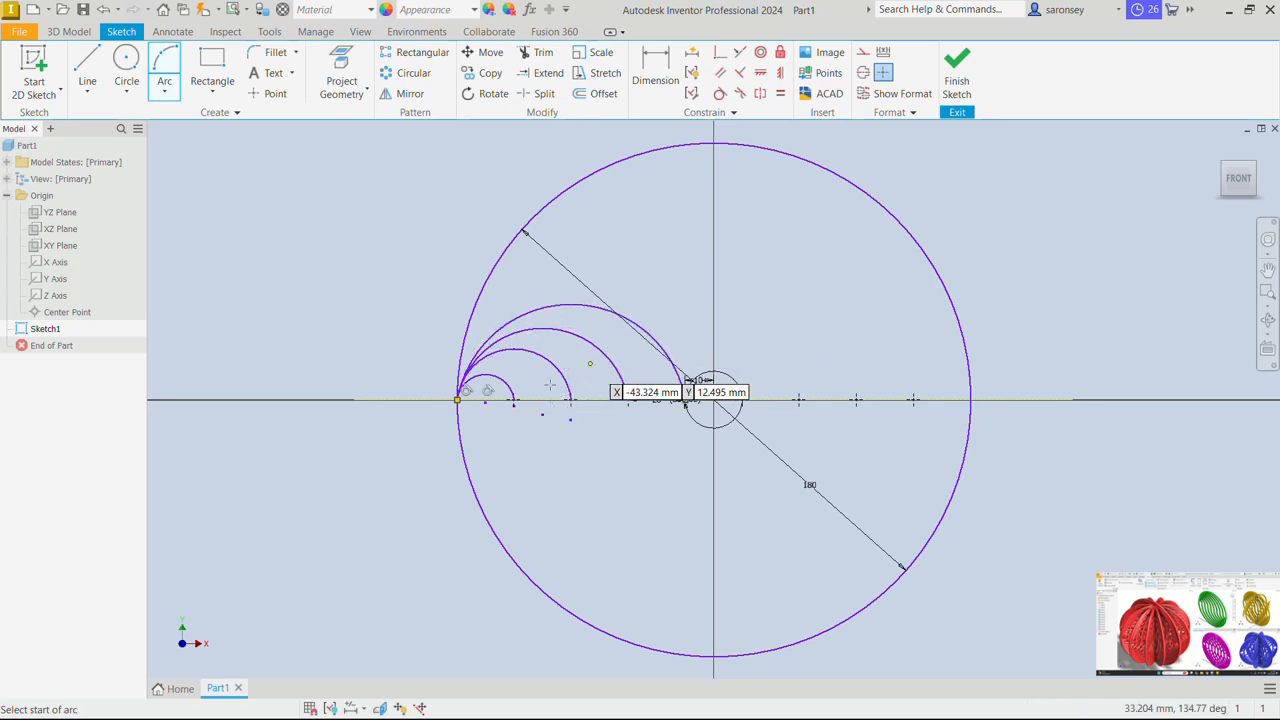
Draw arcs from the same intersection above the X axis to the fifth and sixth sketch points, 100 mm and 120 mm away
click(459, 401)
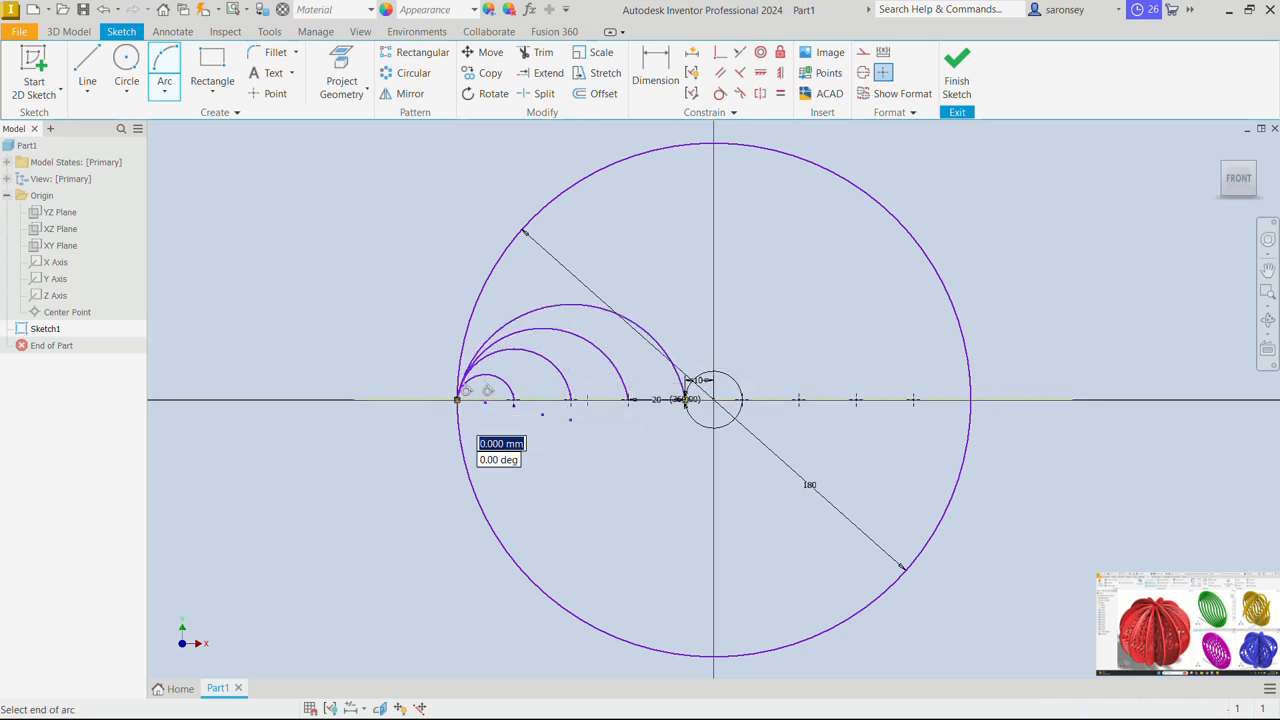
click(742, 400)
click(722, 350)
click(458, 400)
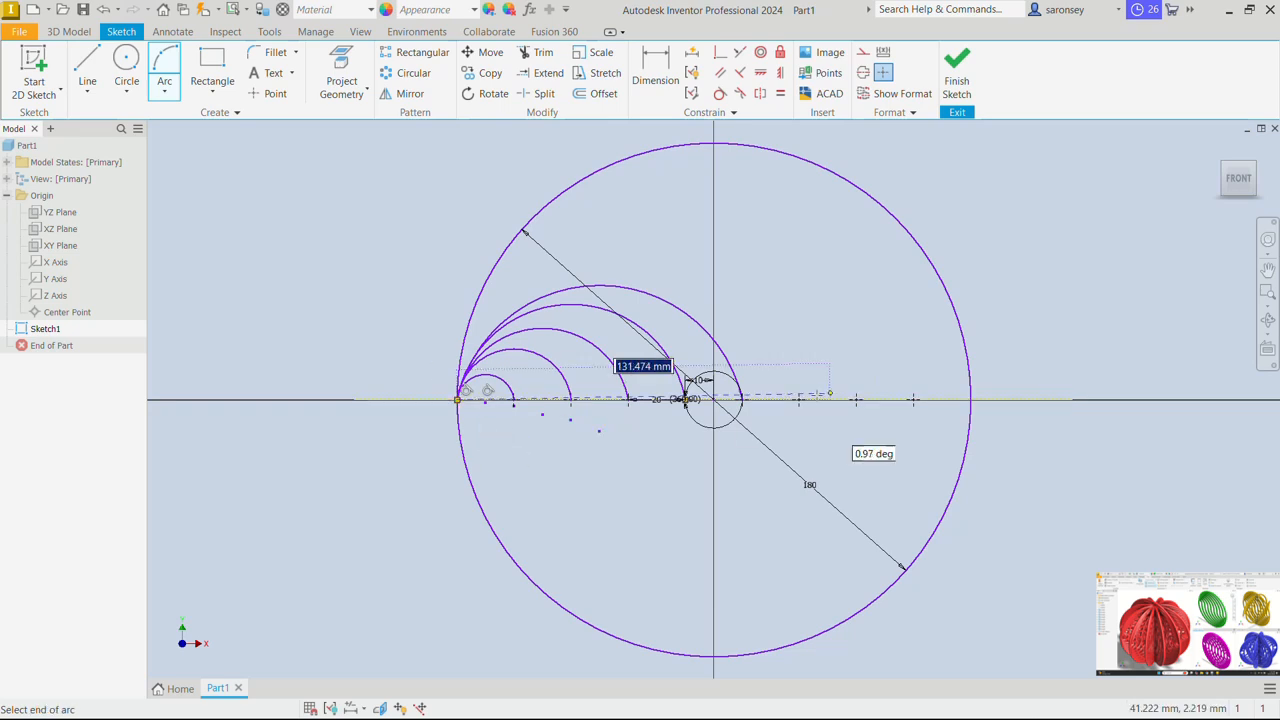
click(799, 400)
click(785, 351)
Draw arcs from the same intersection above the X axis to the last two sketch points, 140 mm and 160 mm away, and end the Arc command
click(458, 400)
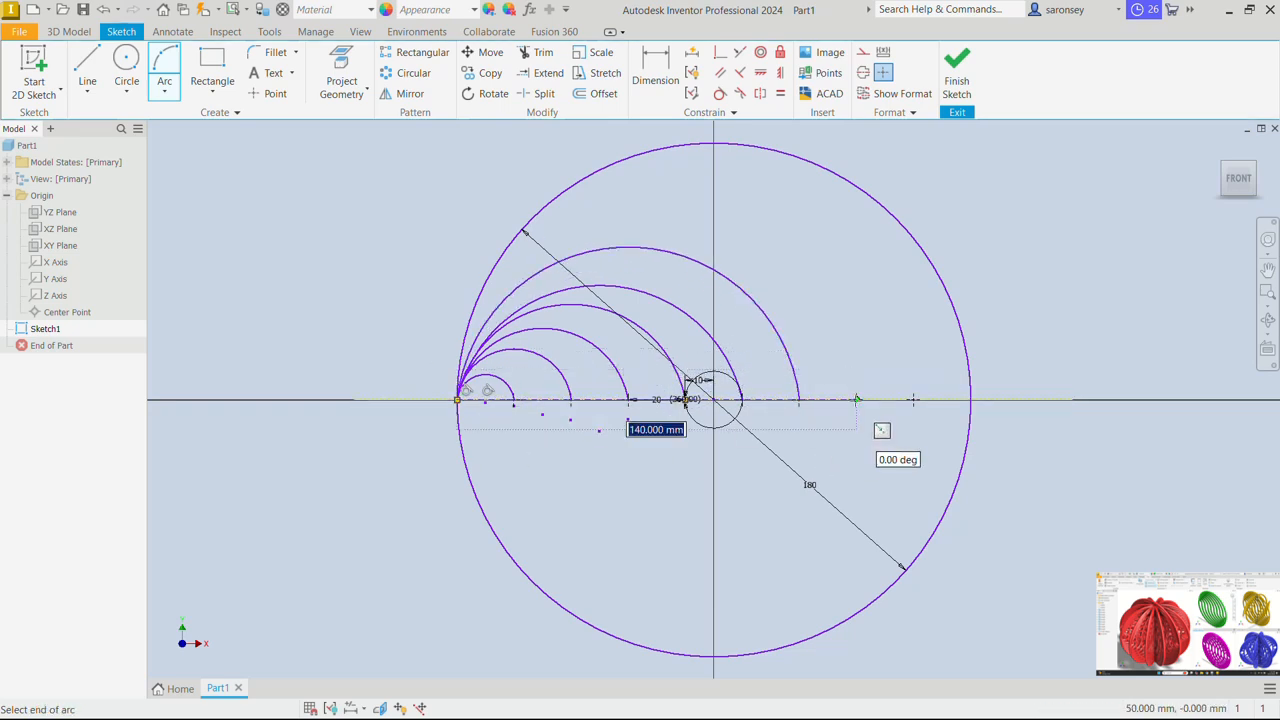
click(857, 400)
click(829, 303)
click(458, 400)
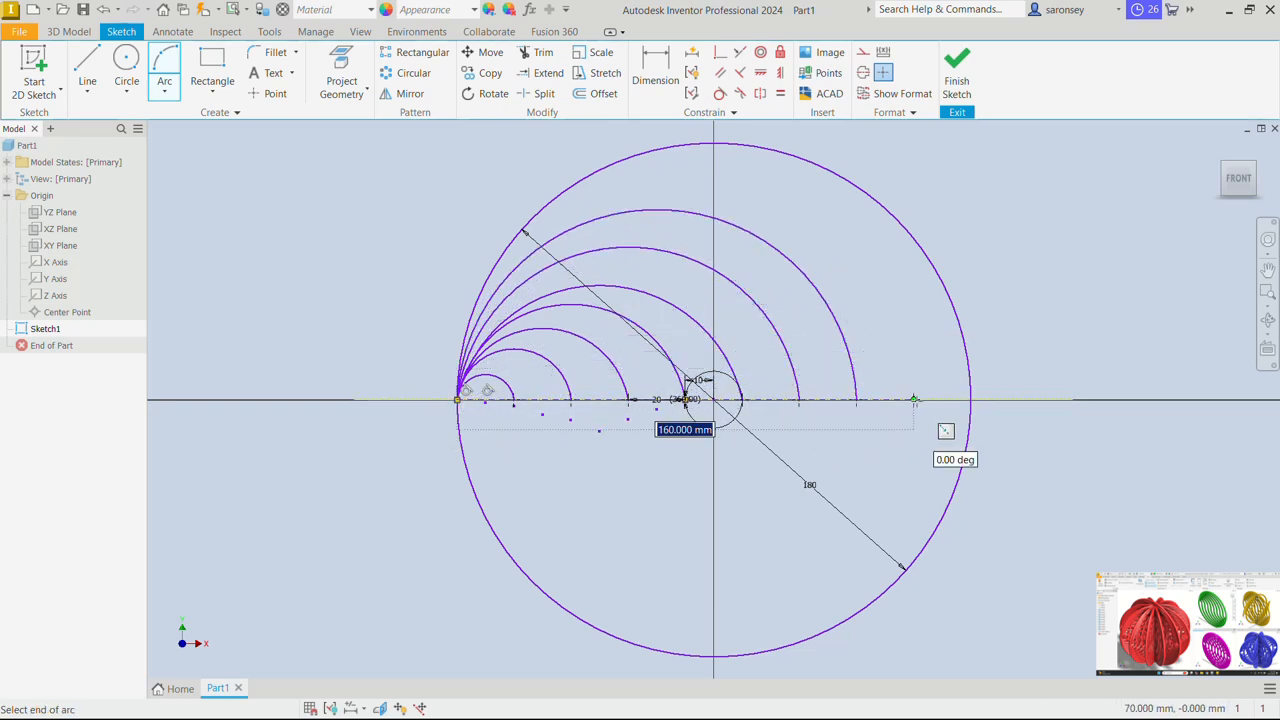
click(913, 400)
click(880, 286)
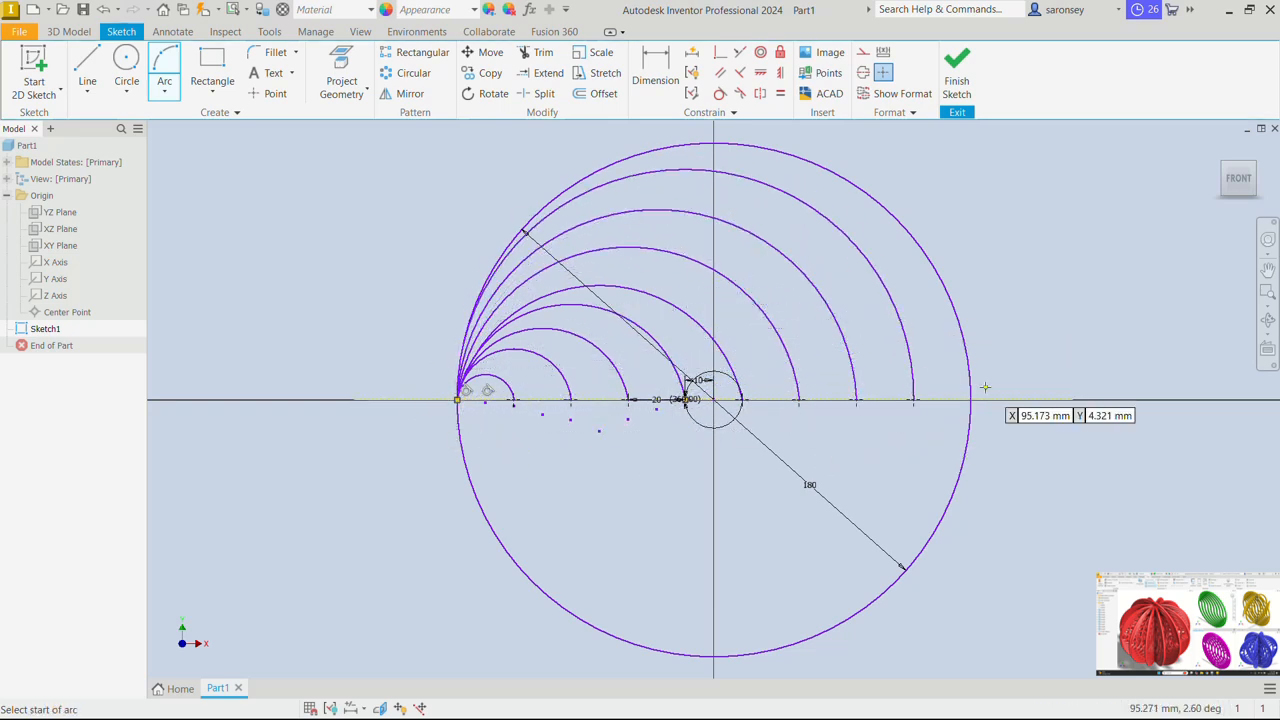
right_click(980, 269)
click(1041, 274)
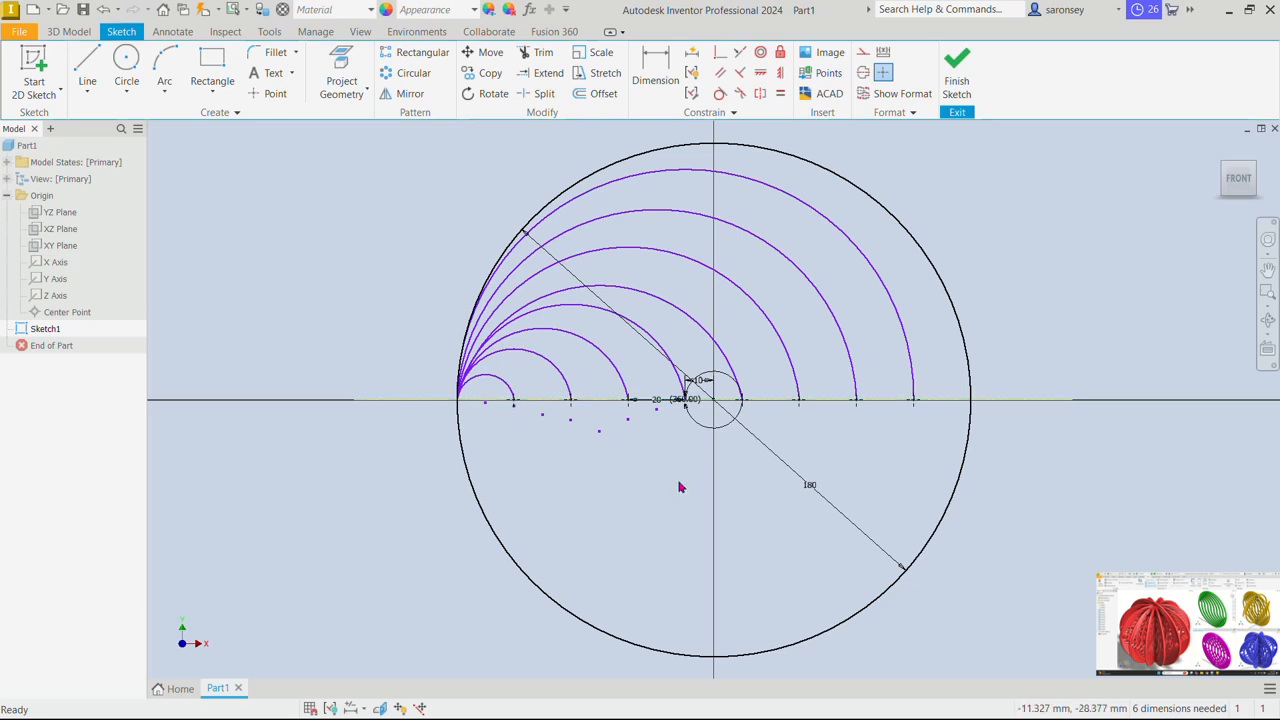
Apply tangent constraints between the 180 mm circle and the three smallest arcs, cancelling the redundant constraint on the second arc
click(720, 93)
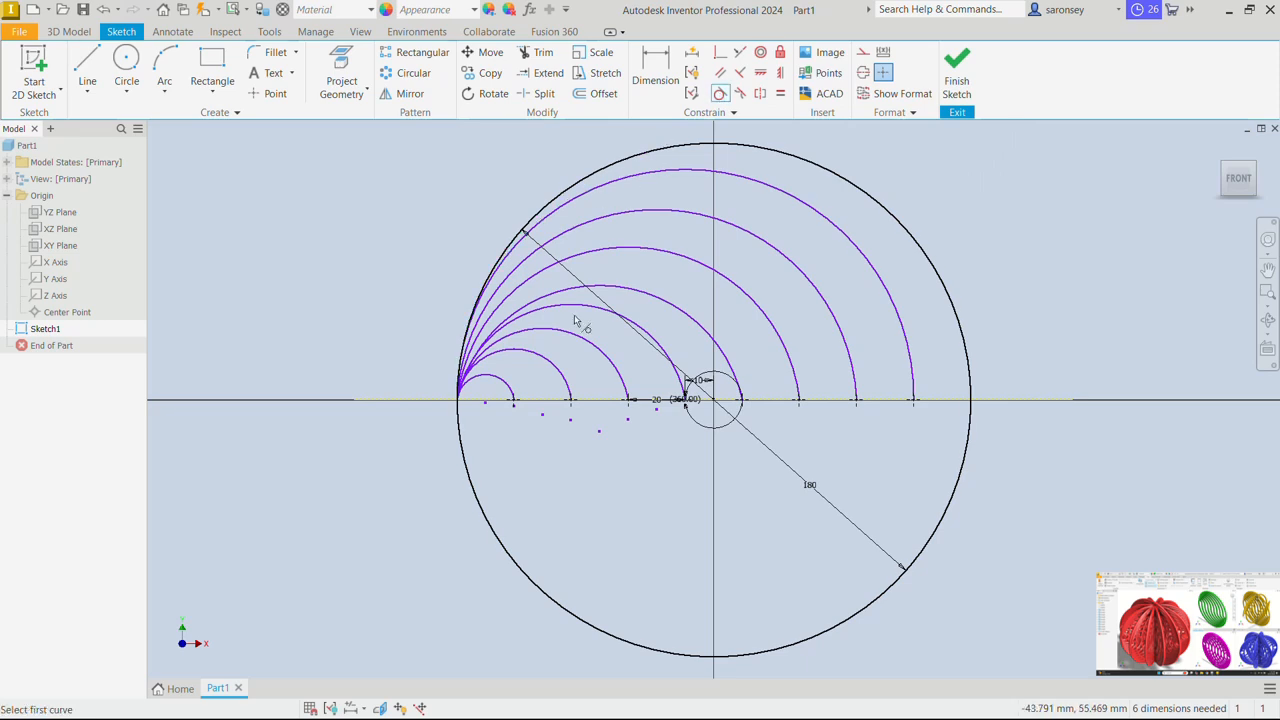
click(508, 390)
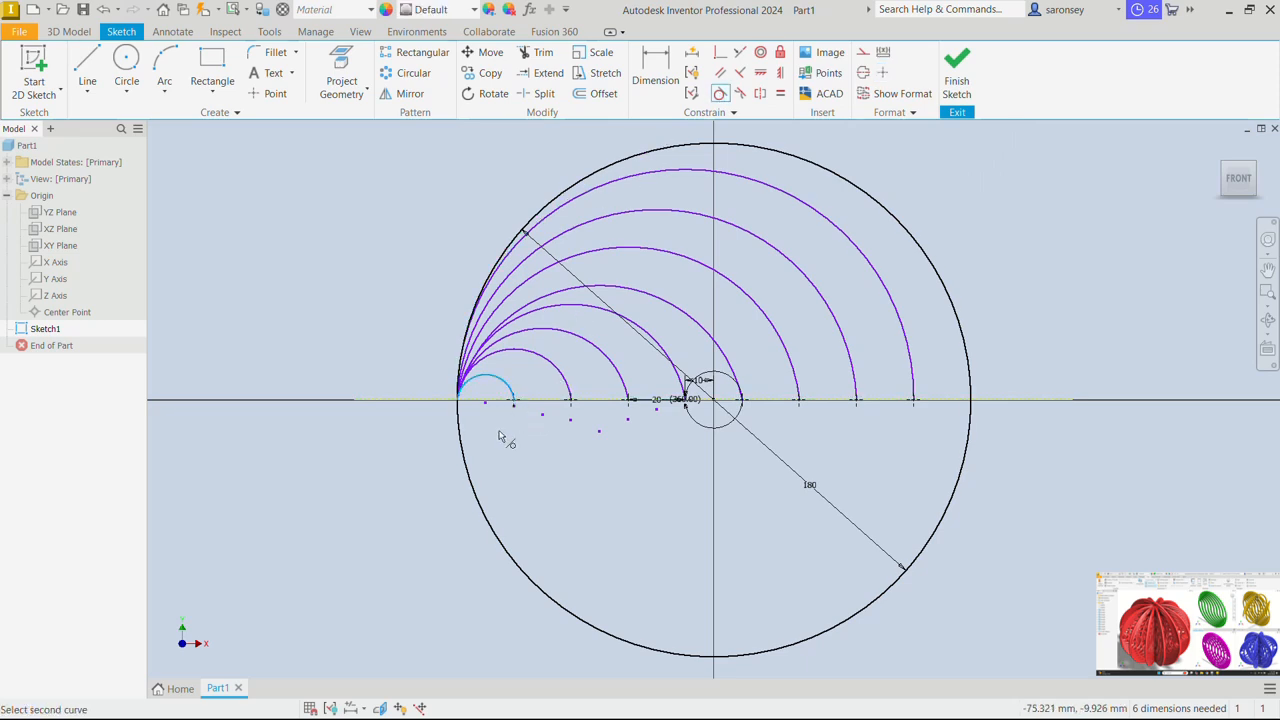
click(483, 480)
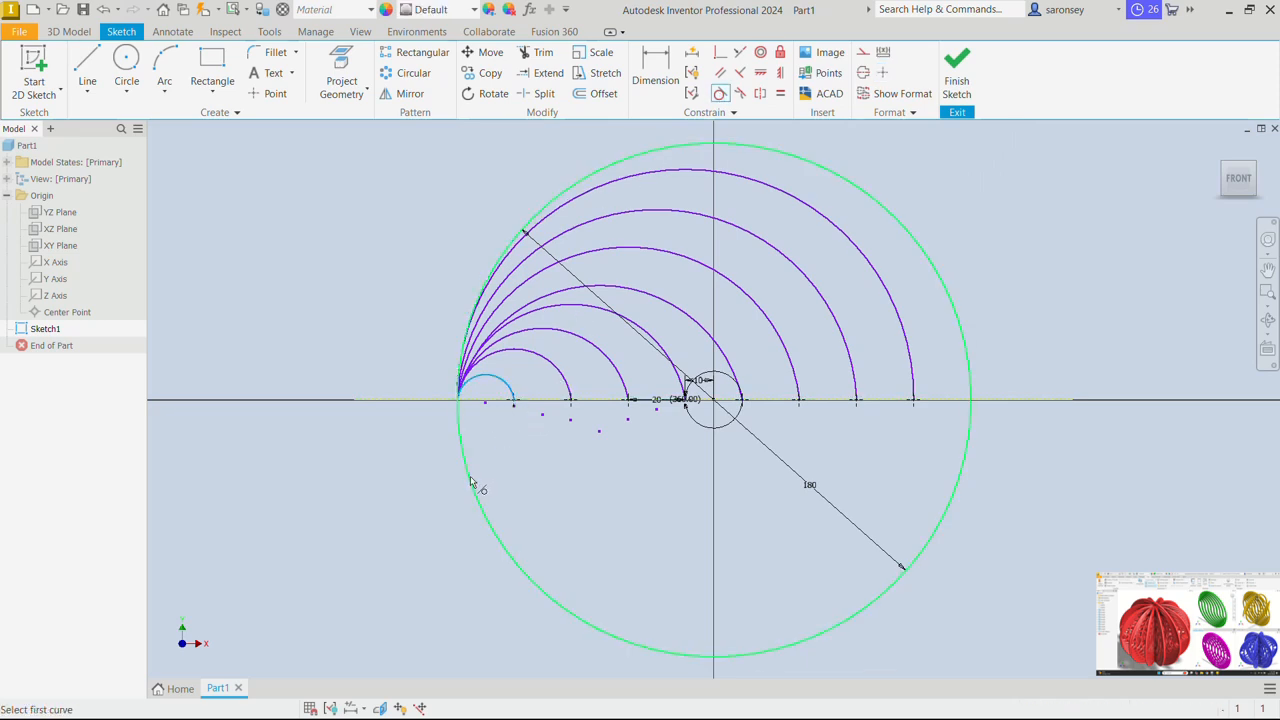
click(563, 376)
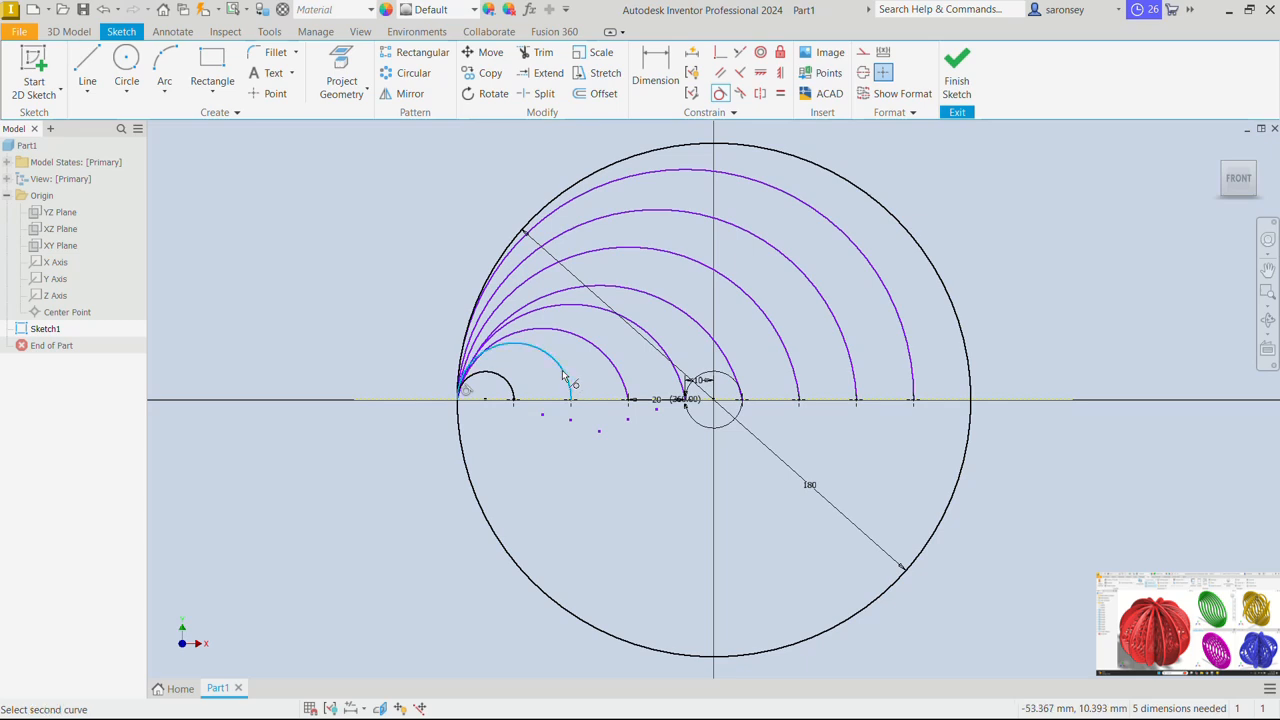
click(474, 498)
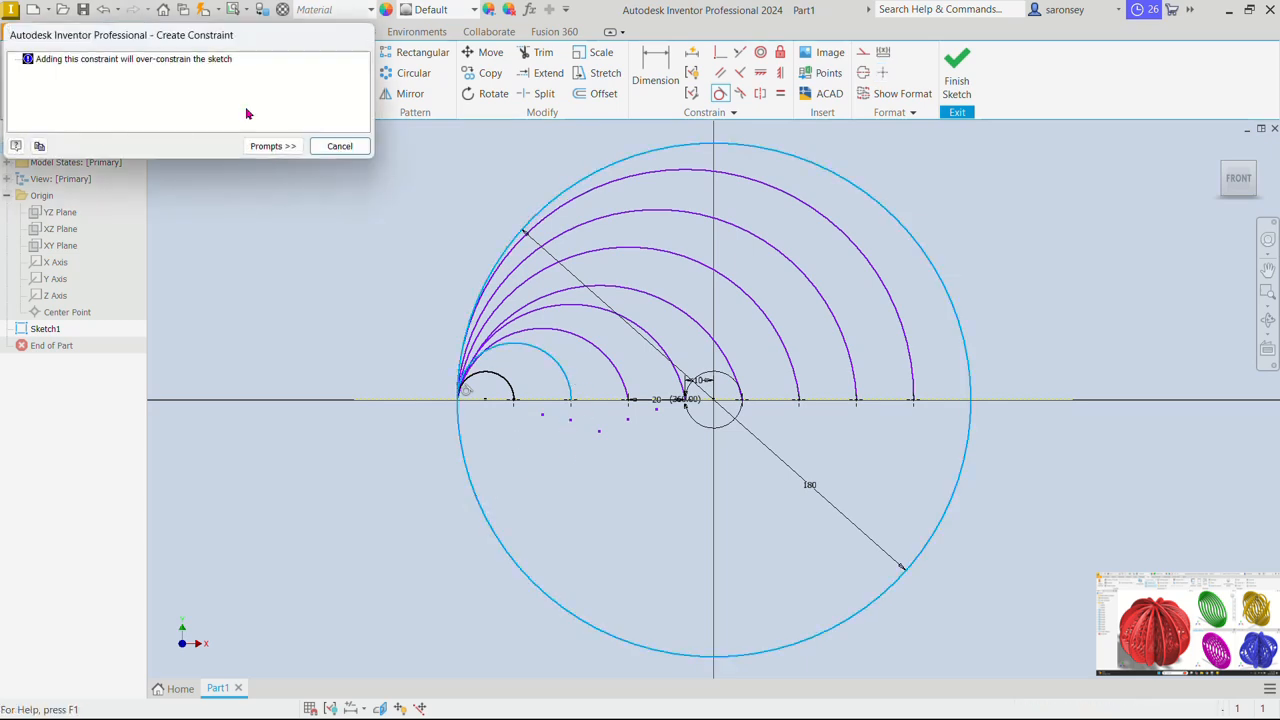
click(339, 146)
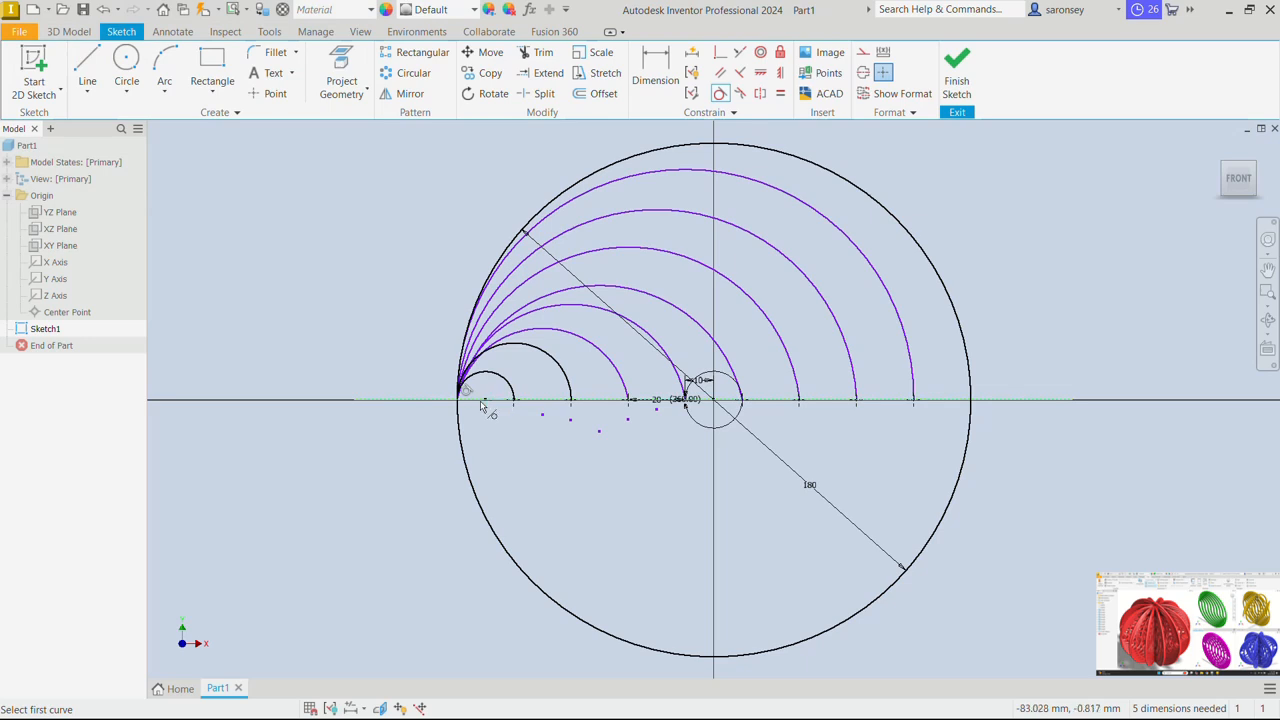
click(468, 436)
click(604, 368)
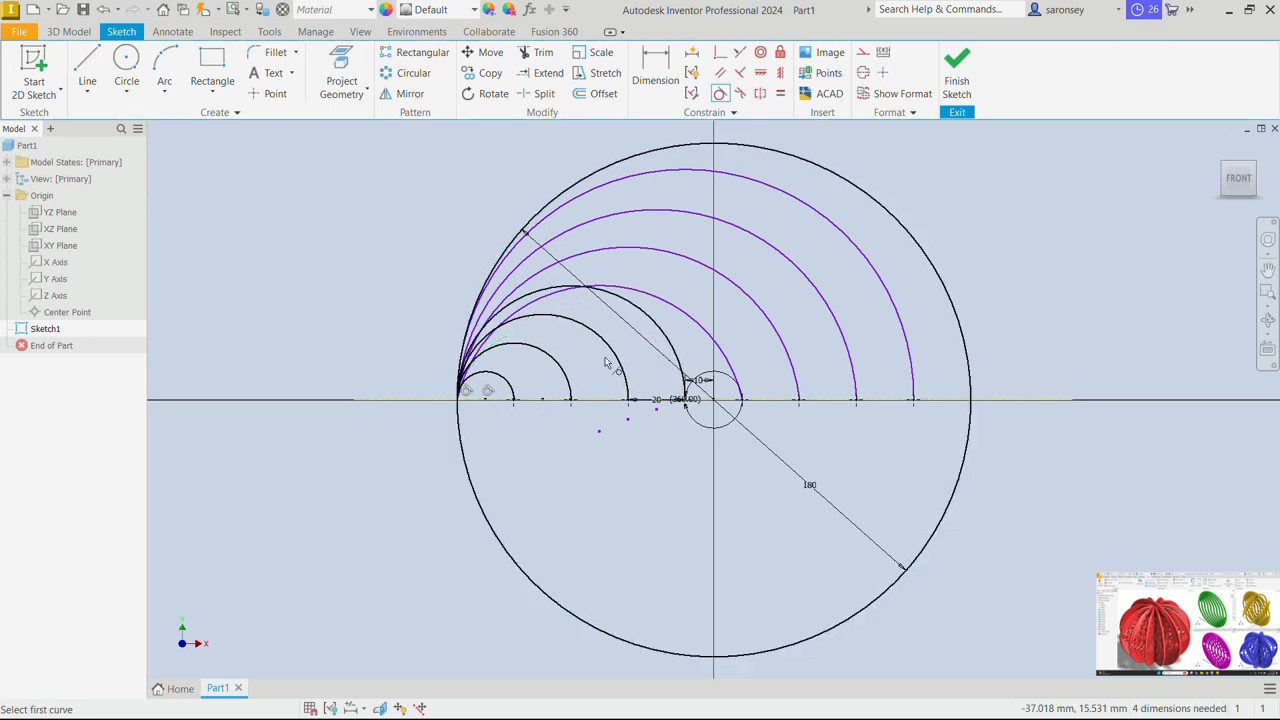
Make the four largest arcs tangent to the 180 mm circle and finish the sketch
click(463, 437)
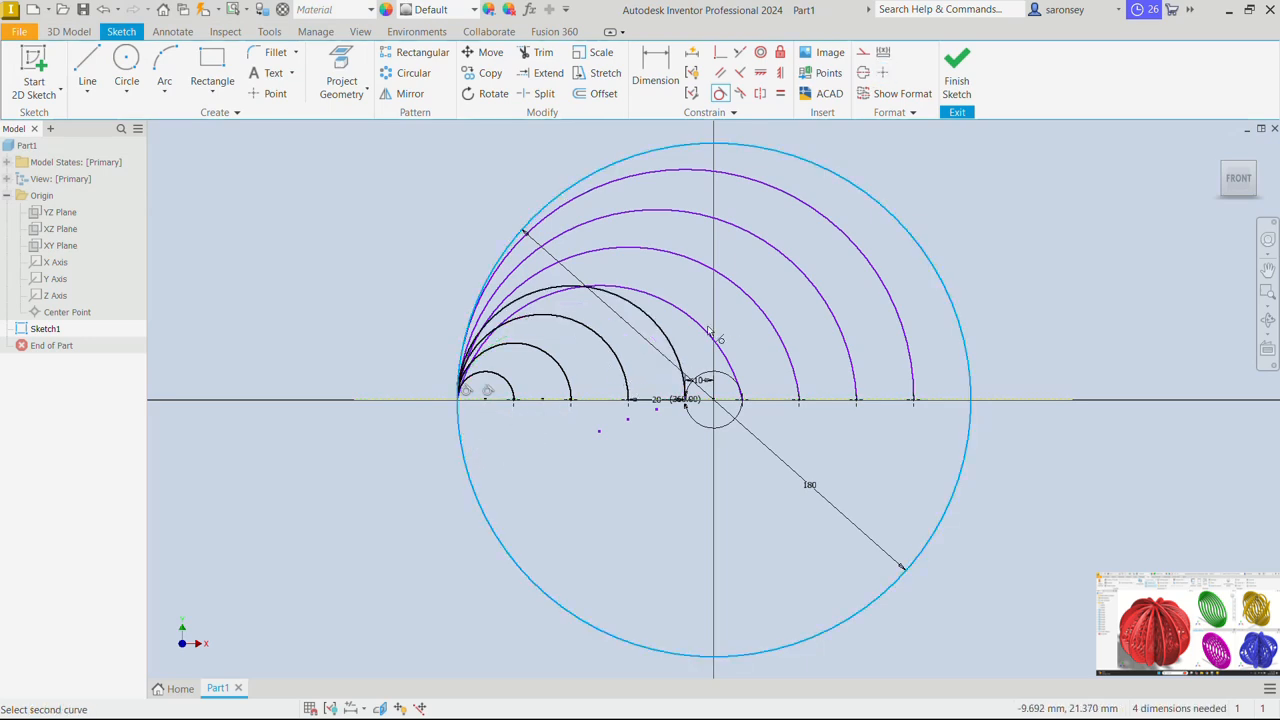
click(719, 329)
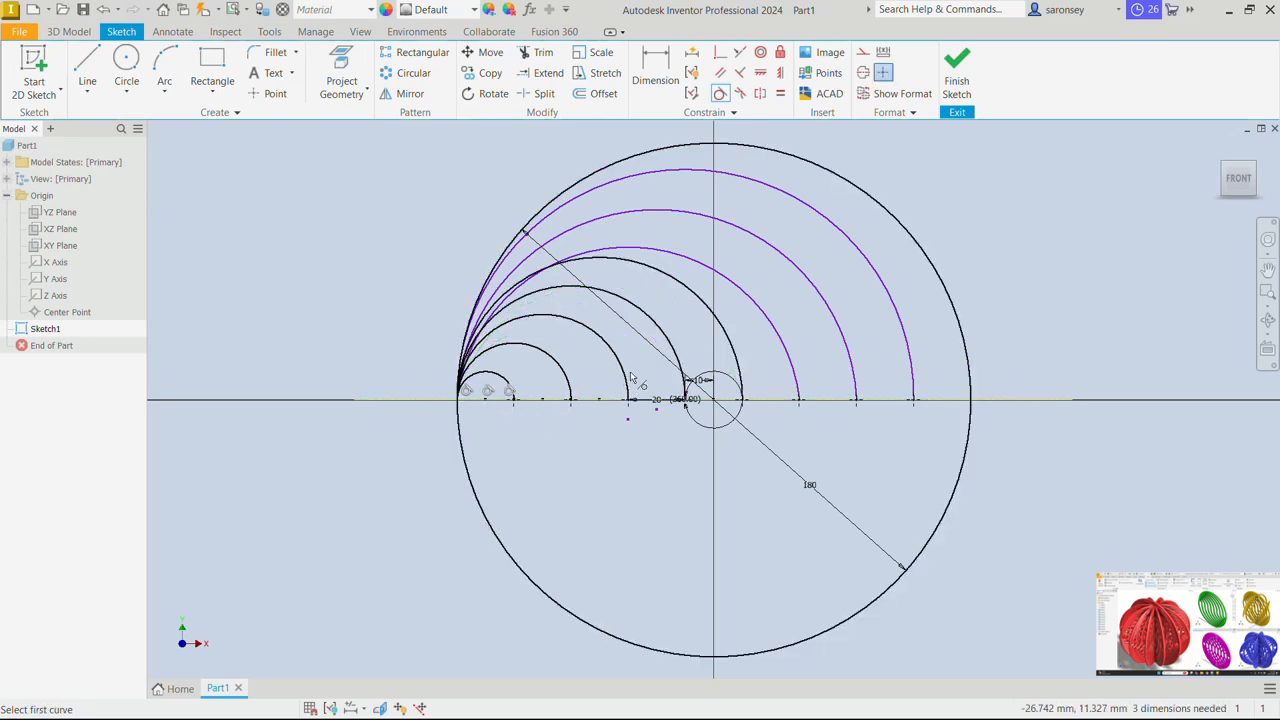
click(463, 441)
click(762, 303)
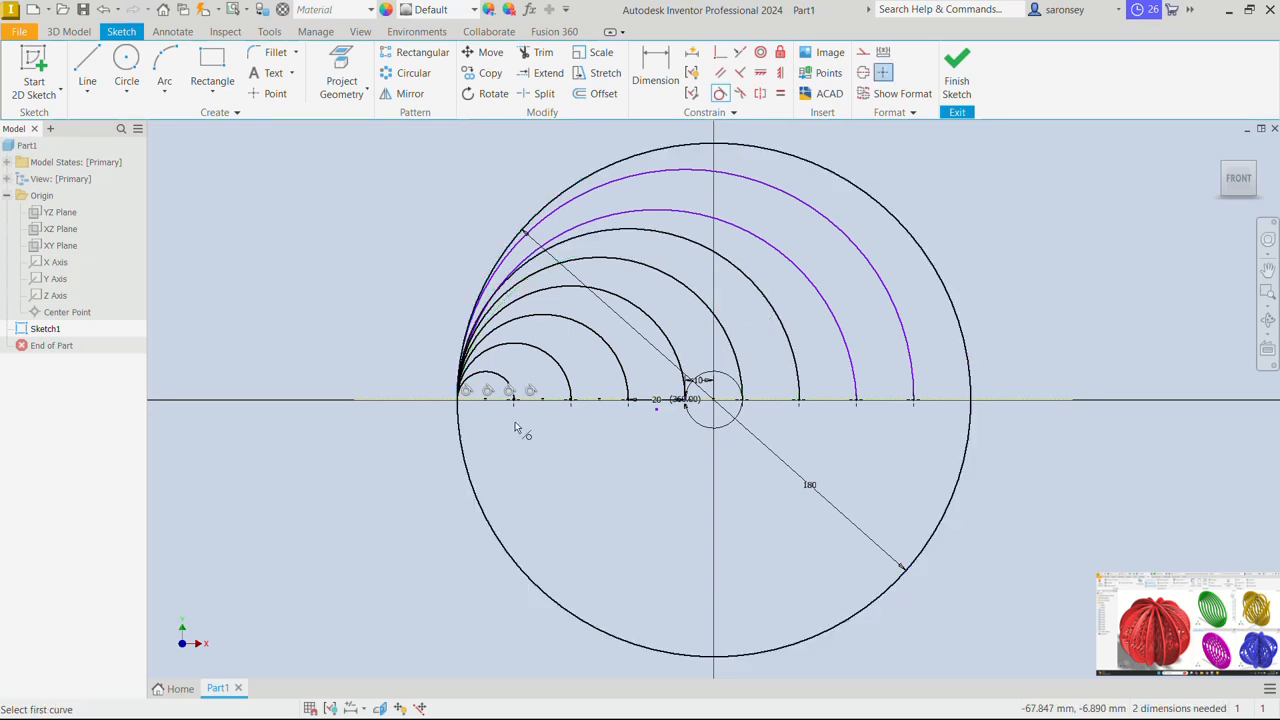
click(463, 438)
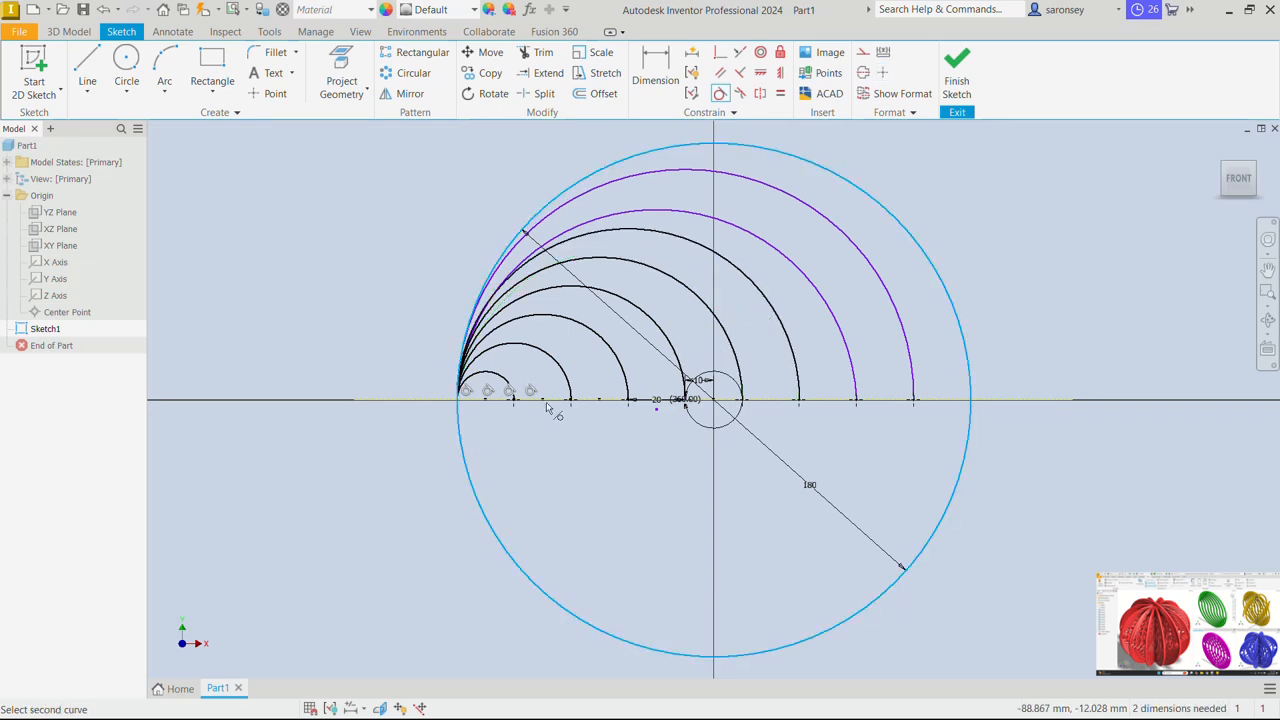
click(816, 282)
click(463, 452)
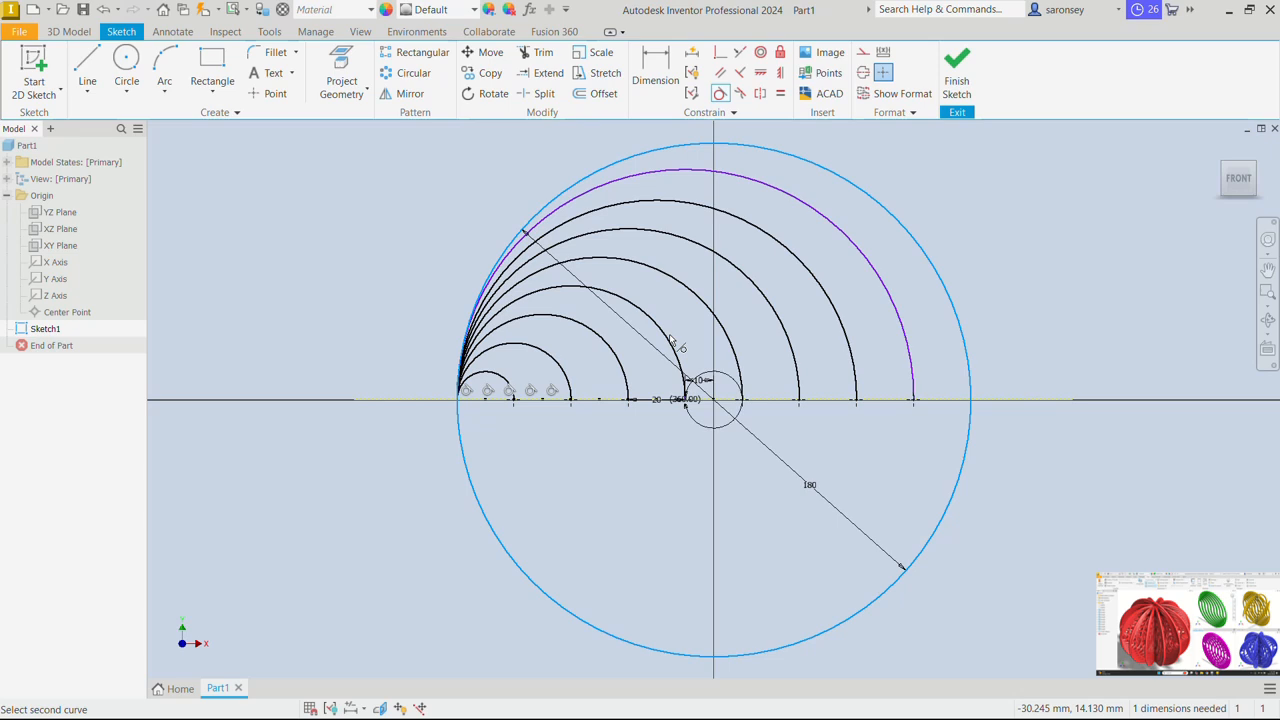
click(855, 252)
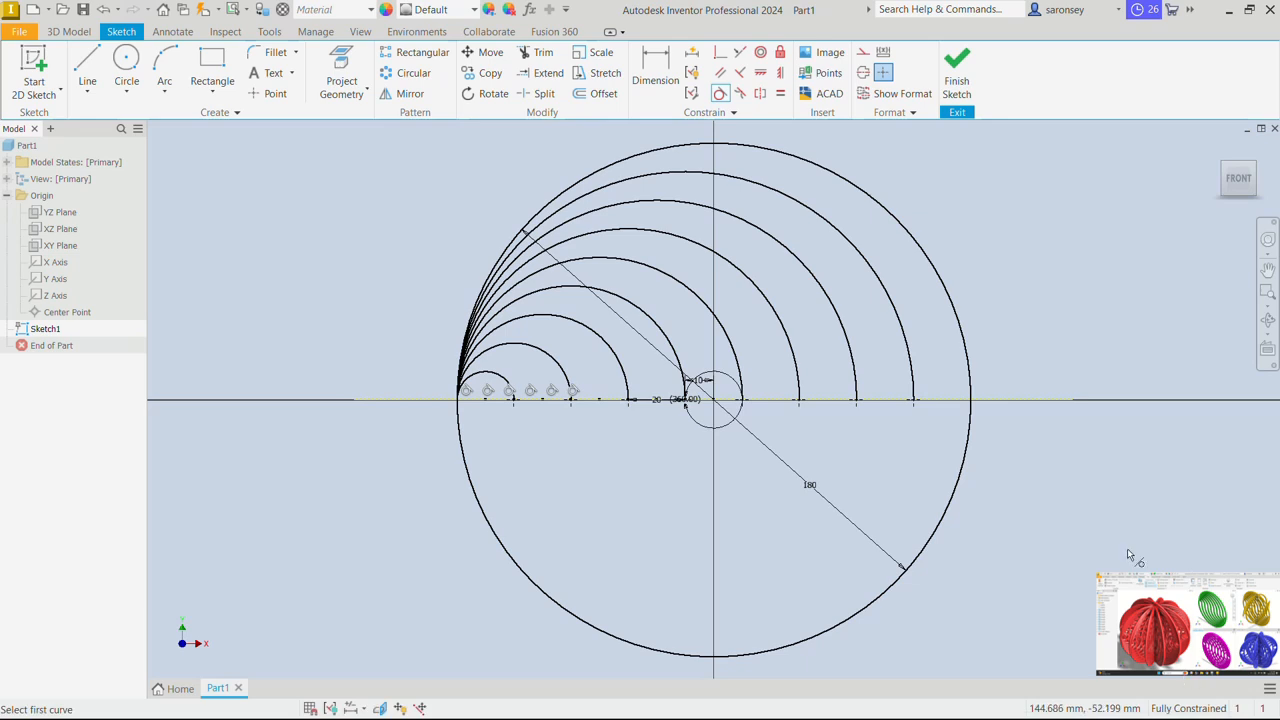
key(Escape)
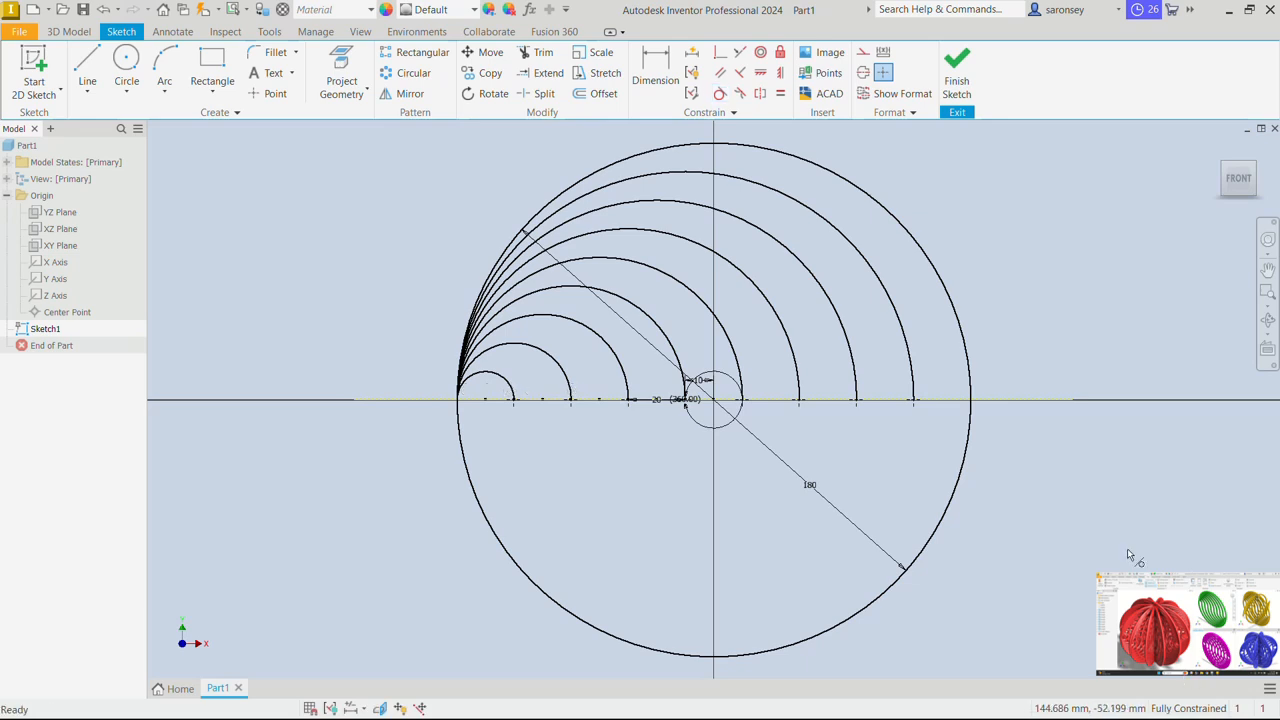
scroll(1068, 660, down, 1)
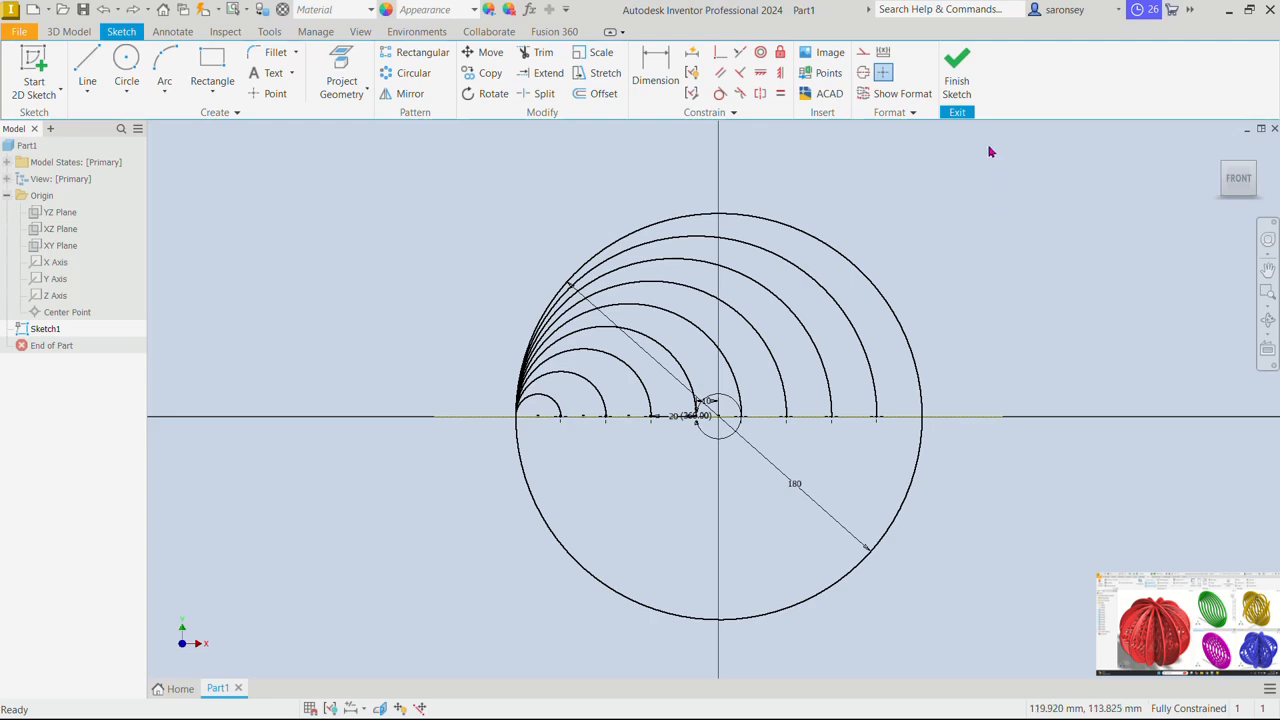
click(968, 88)
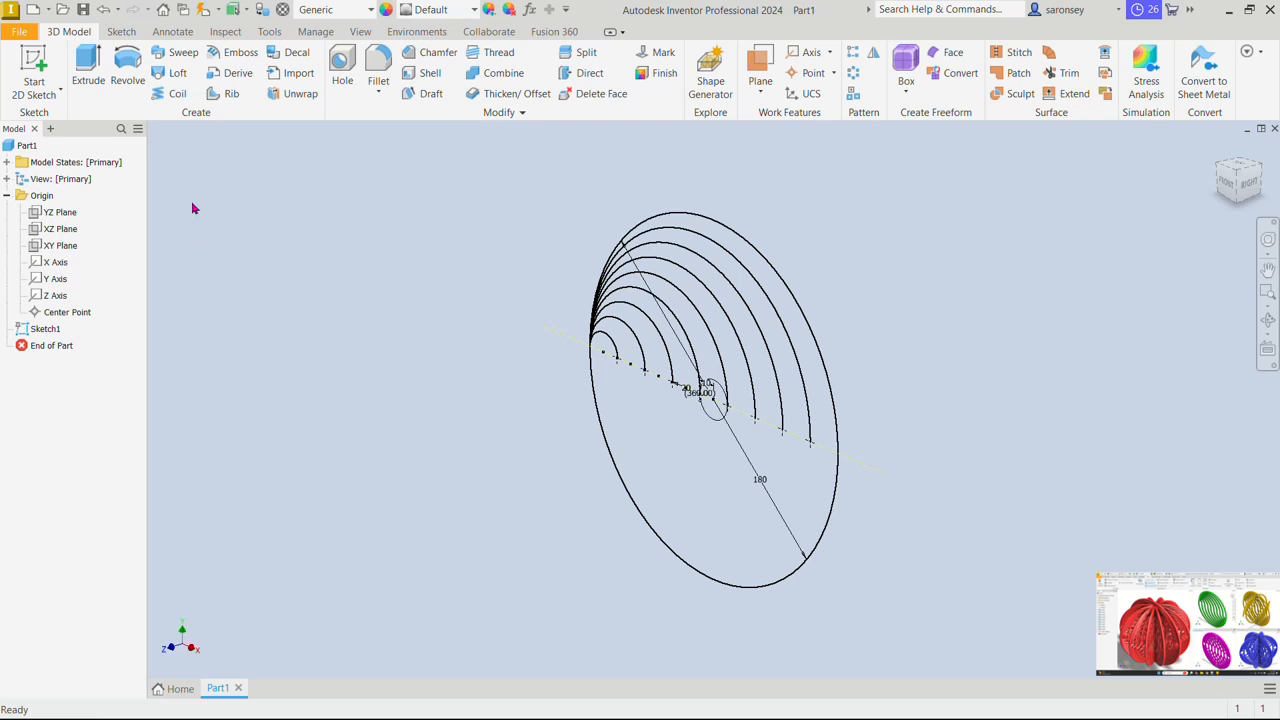
Start a new 2D sketch on the horizontal XZ plane
click(34, 75)
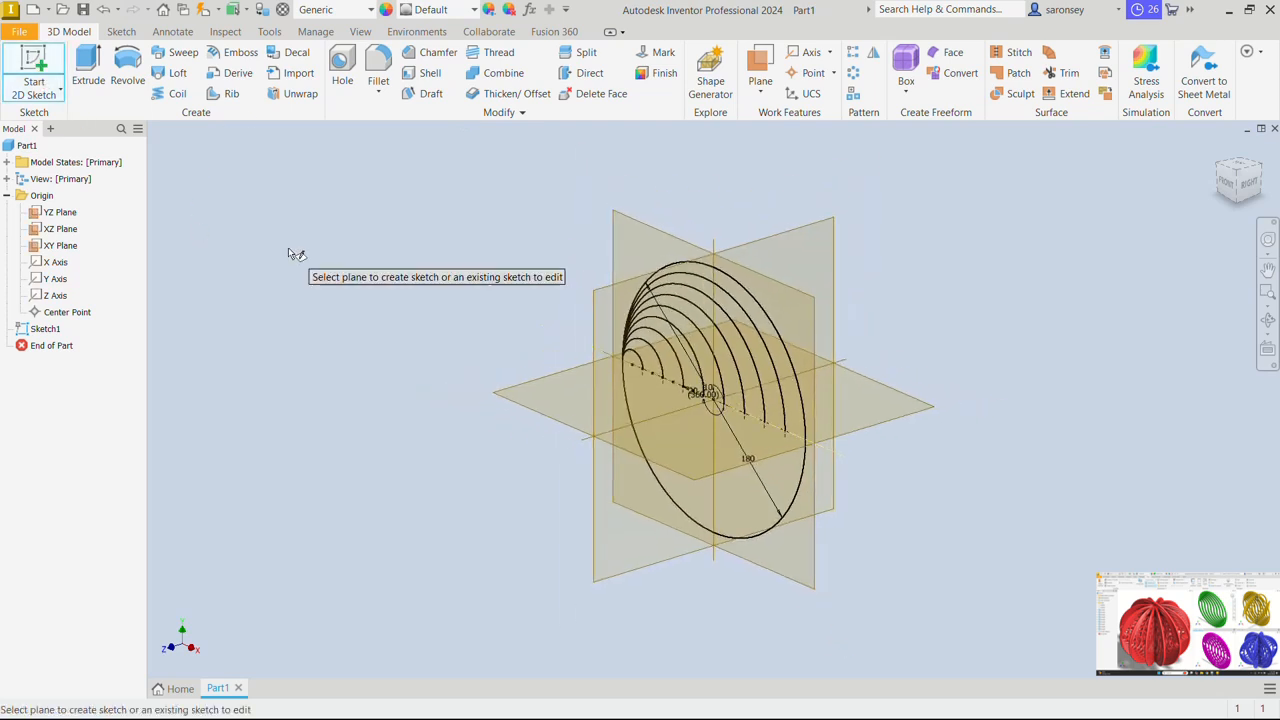
click(558, 420)
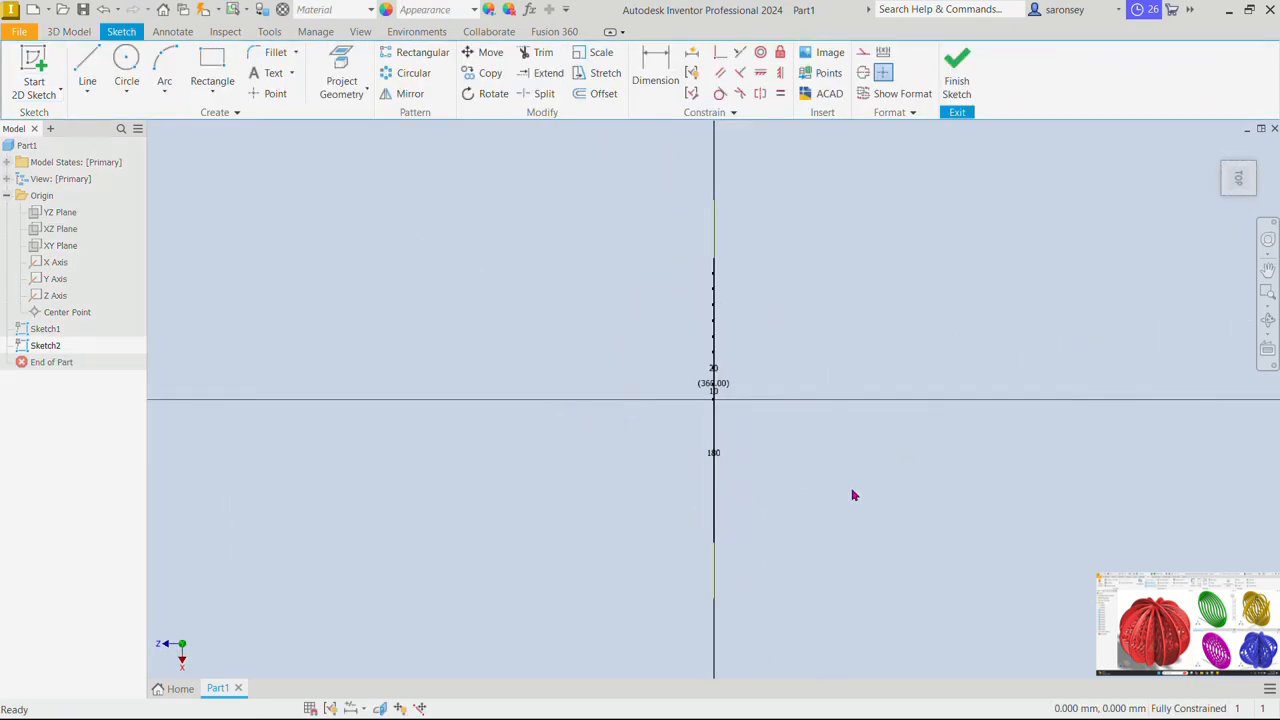
mouse_move(790, 590)
shift+middle_down()
mouse_move(911, 497)
mouse_move(997, 461)
mouse_move(1091, 463)
mouse_move(1075, 461)
shift+middle_up()
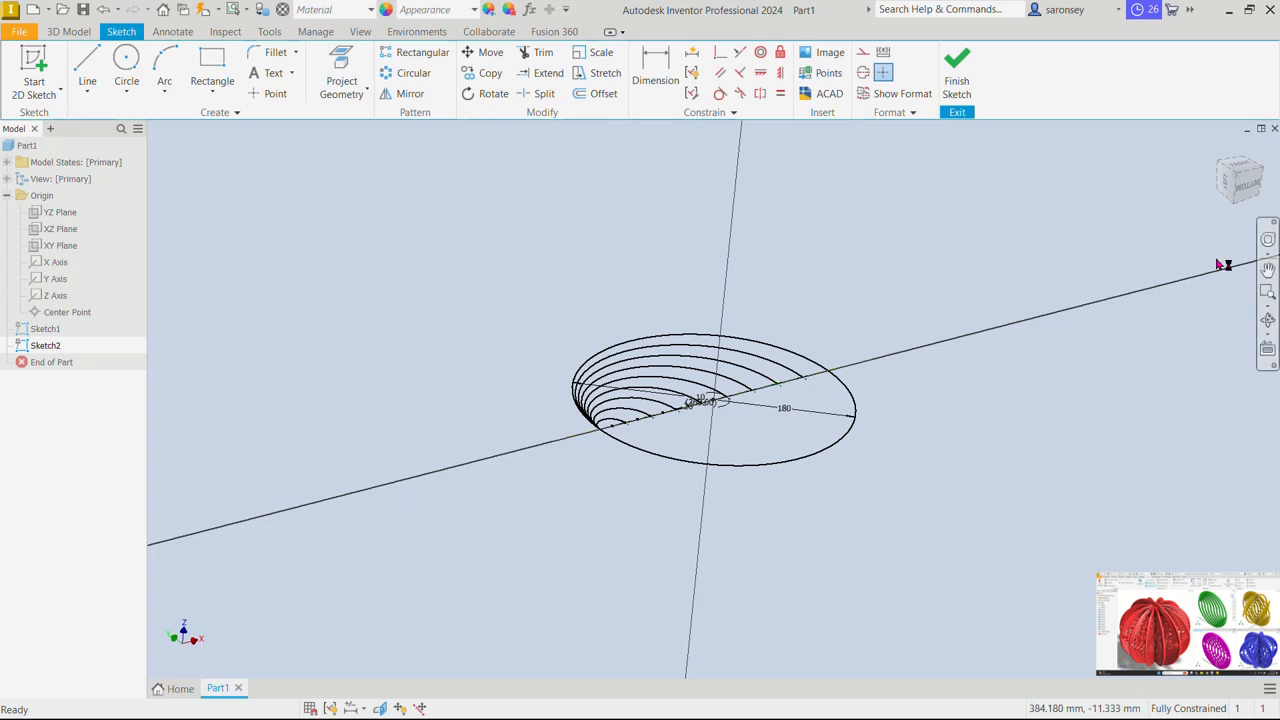
click(1236, 176)
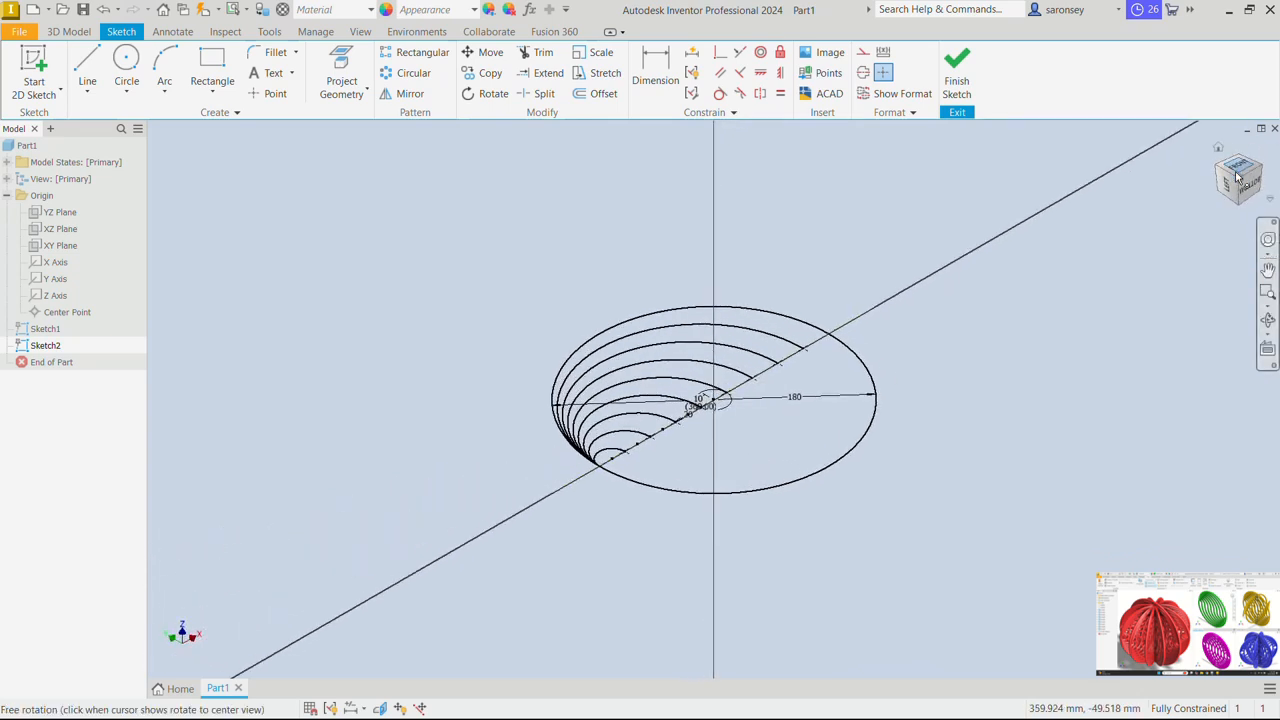
scroll(825, 436, up, 3)
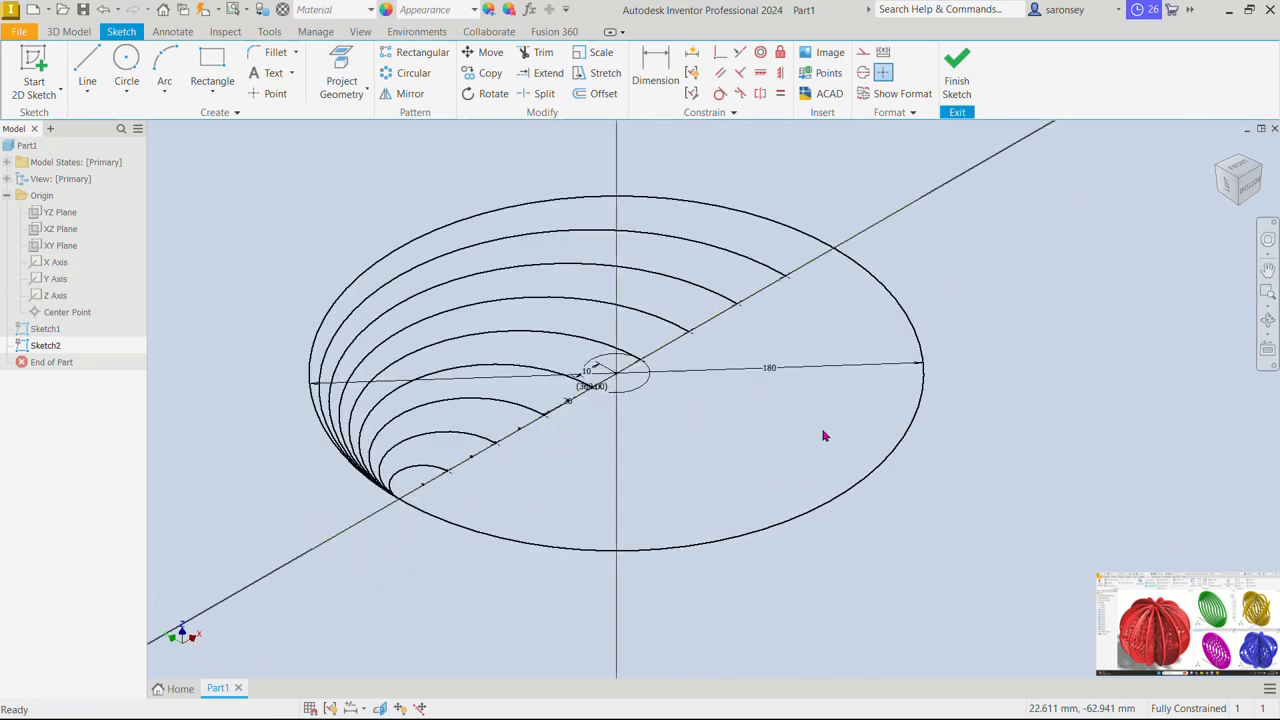
middle_drag(760, 415, 771, 449)
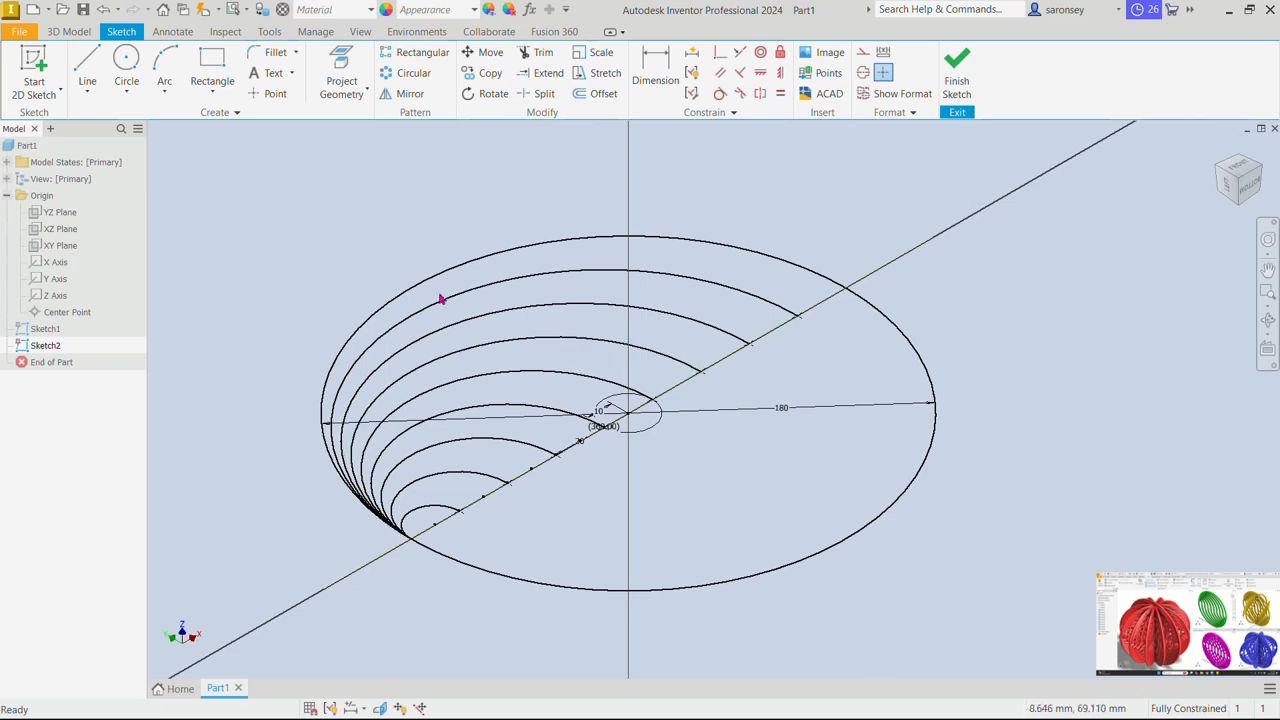
middle_click(808, 474)
middle_click(808, 474)
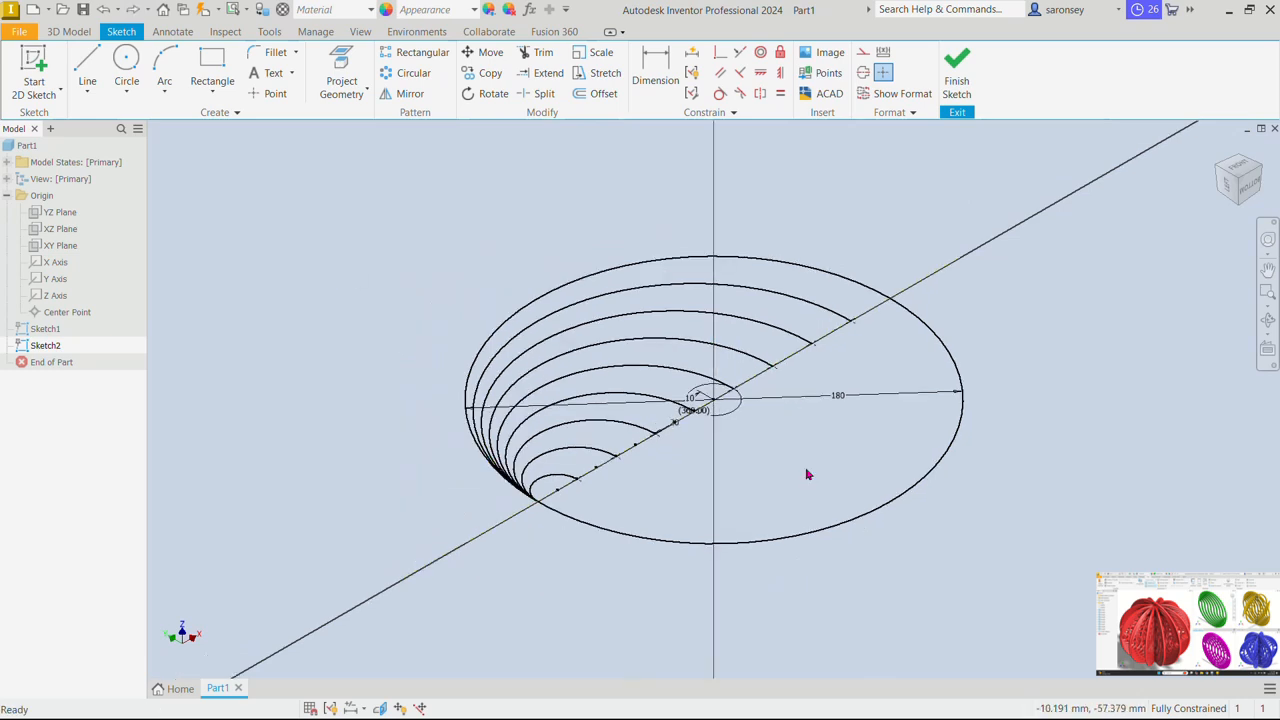
Project the end points of all eight arcs on the X axis into the new sketch
click(342, 66)
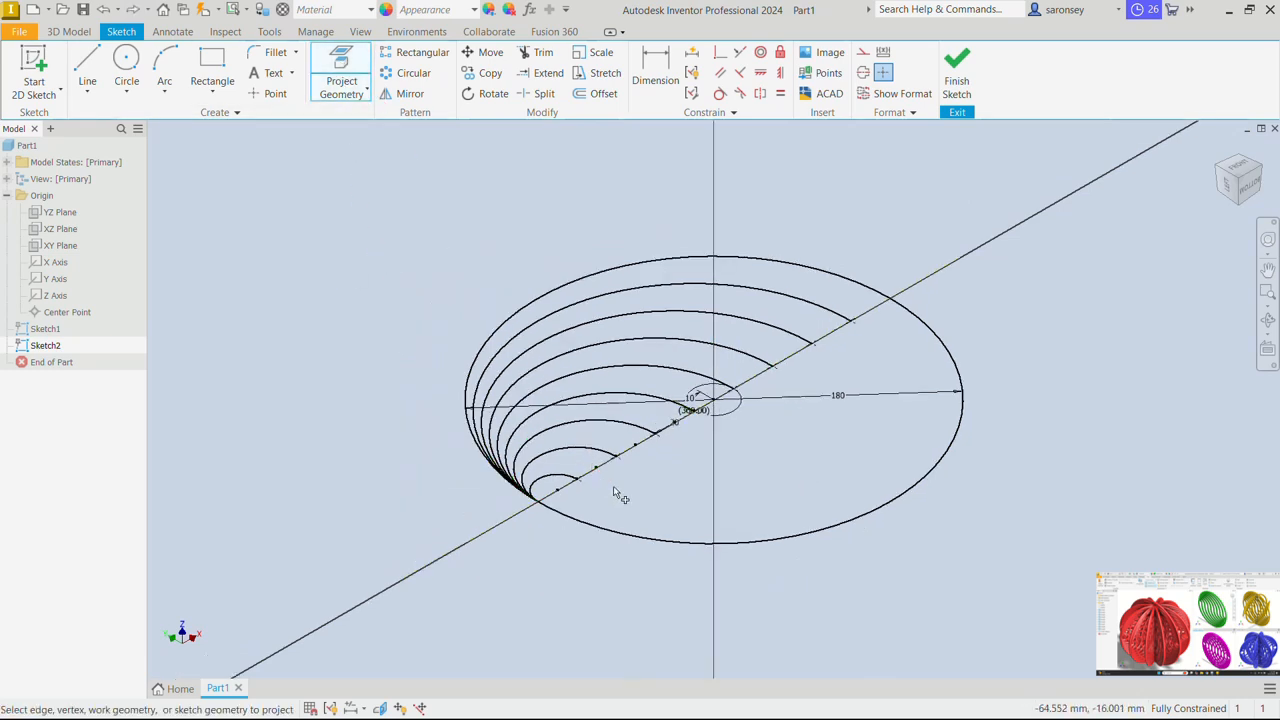
scroll(640, 512, up, 3)
middle_drag(626, 483, 591, 553)
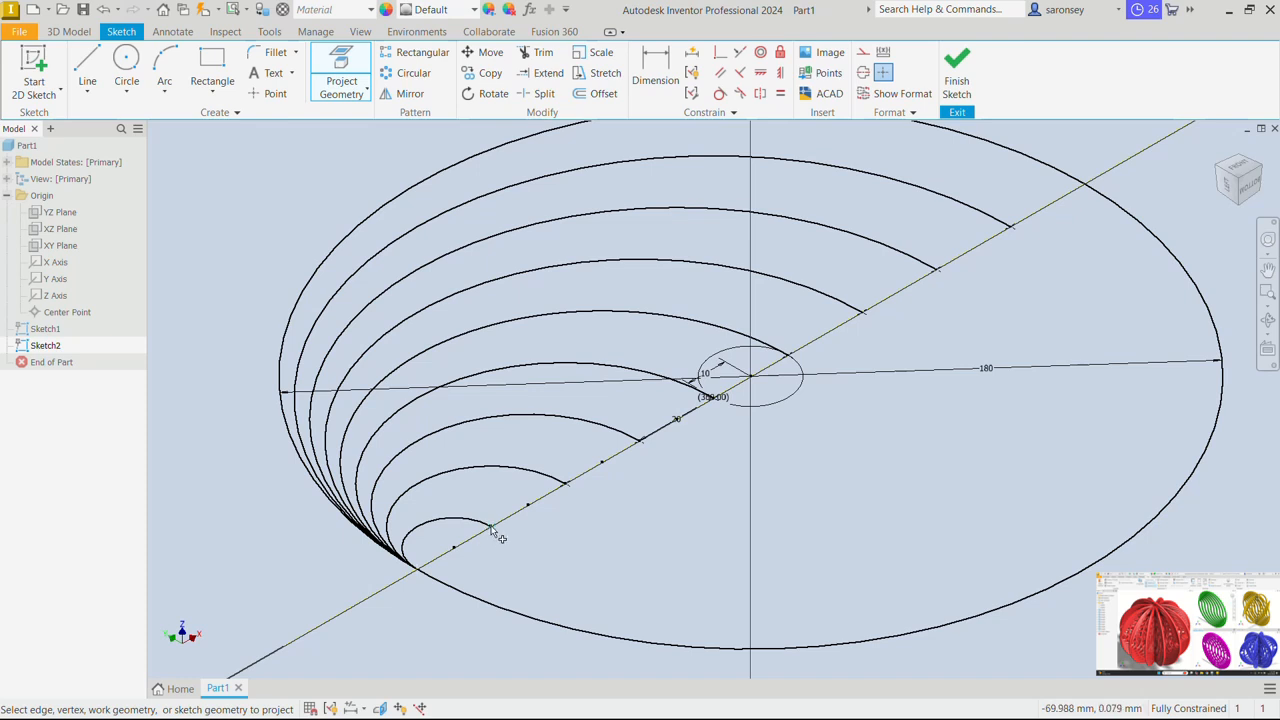
click(491, 530)
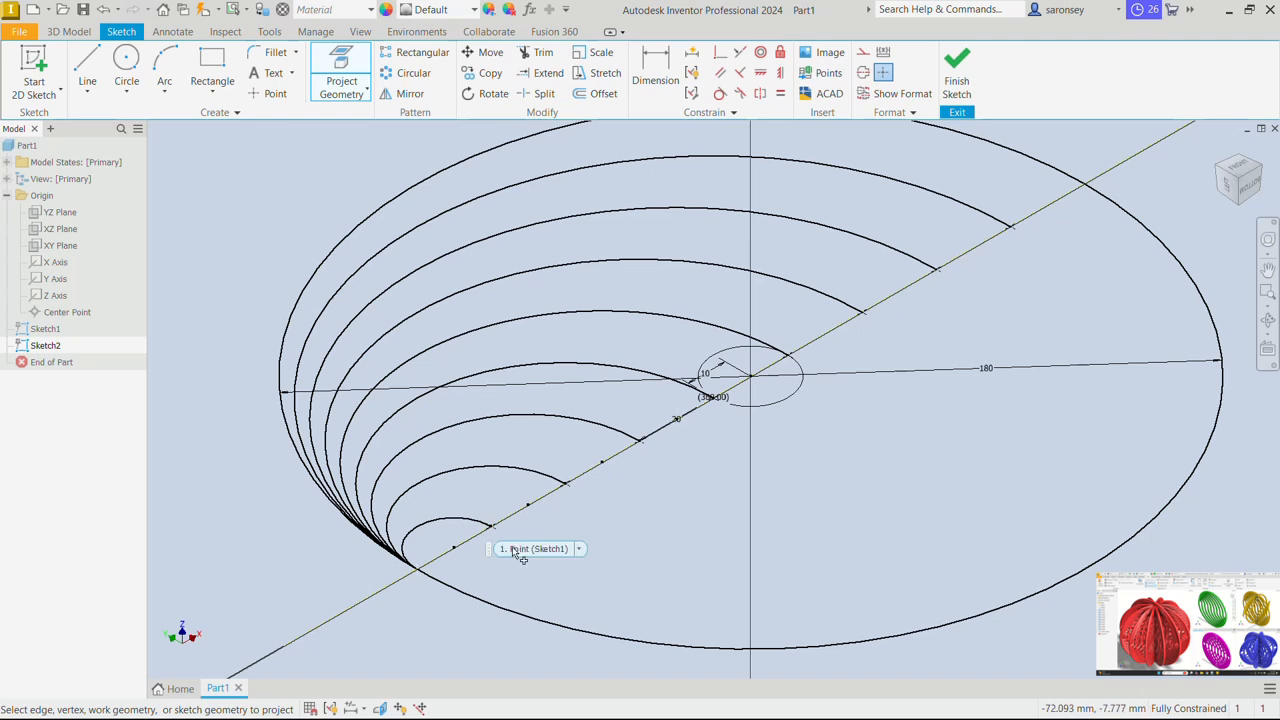
click(567, 486)
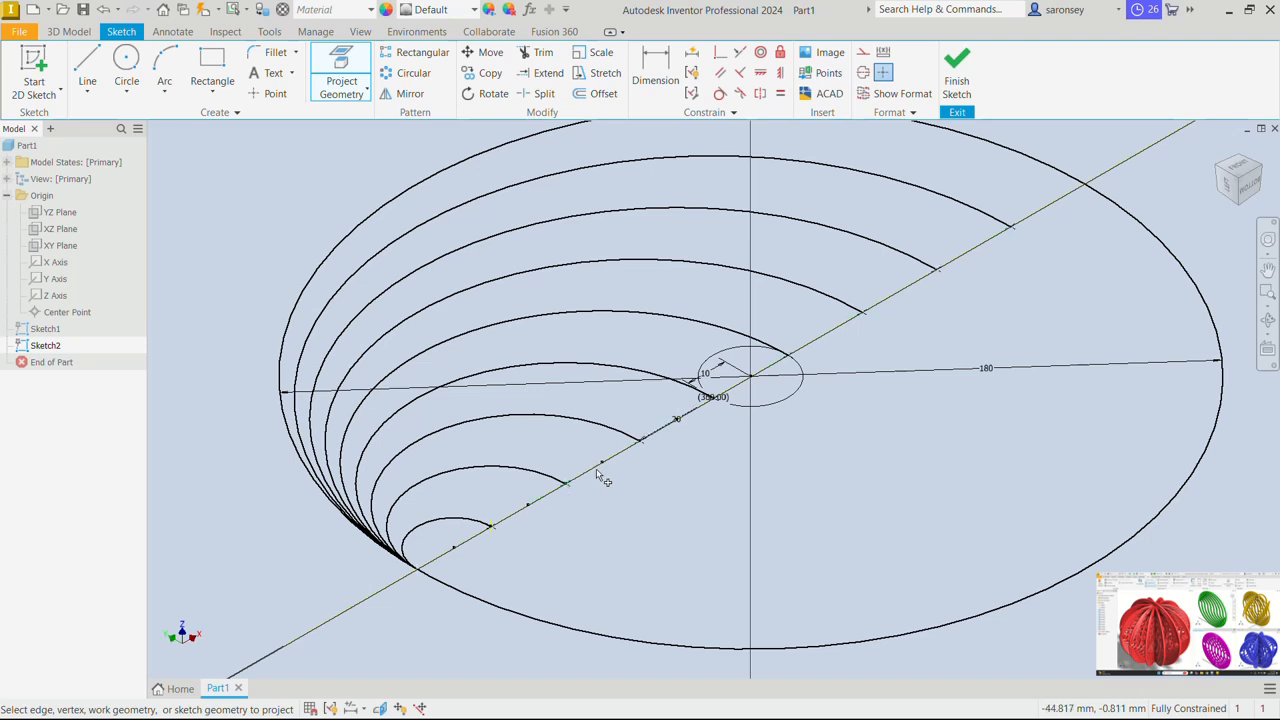
click(639, 442)
click(714, 400)
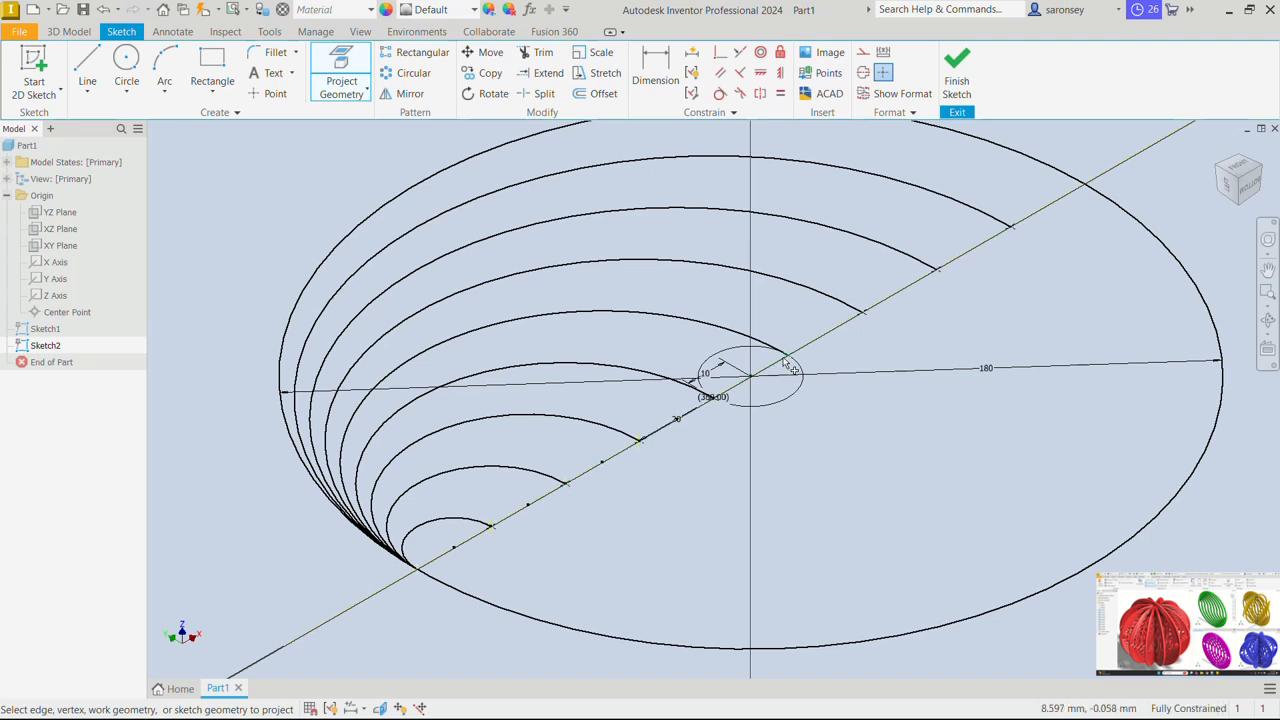
click(788, 357)
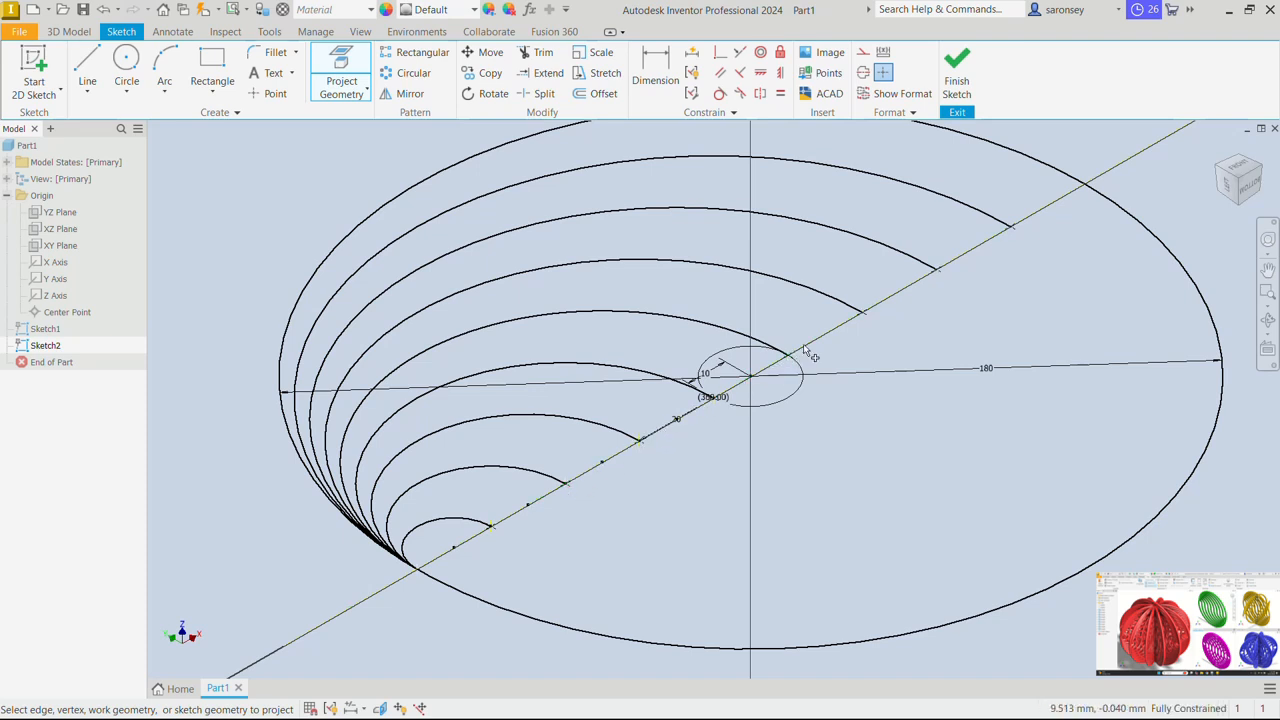
click(864, 314)
click(937, 271)
click(1008, 229)
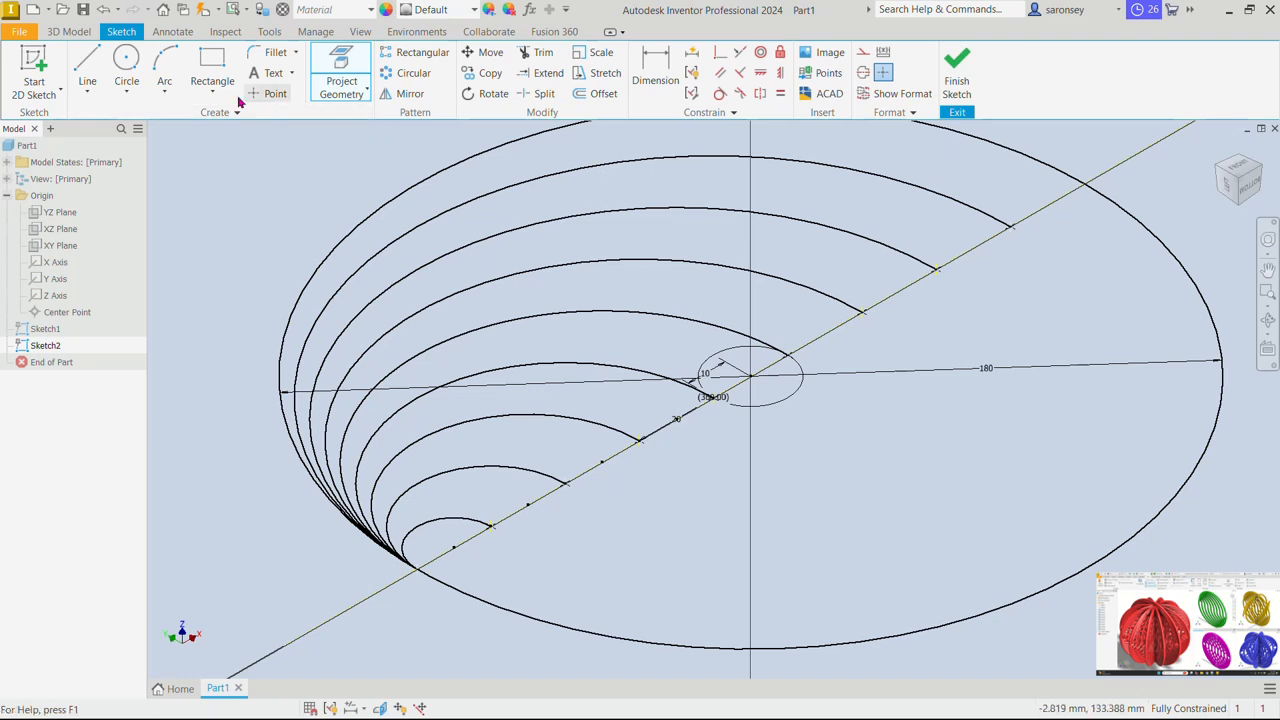
Draw a 6 mm diameter circle centred on the point where all the arcs meet the 180 mm circle
click(127, 66)
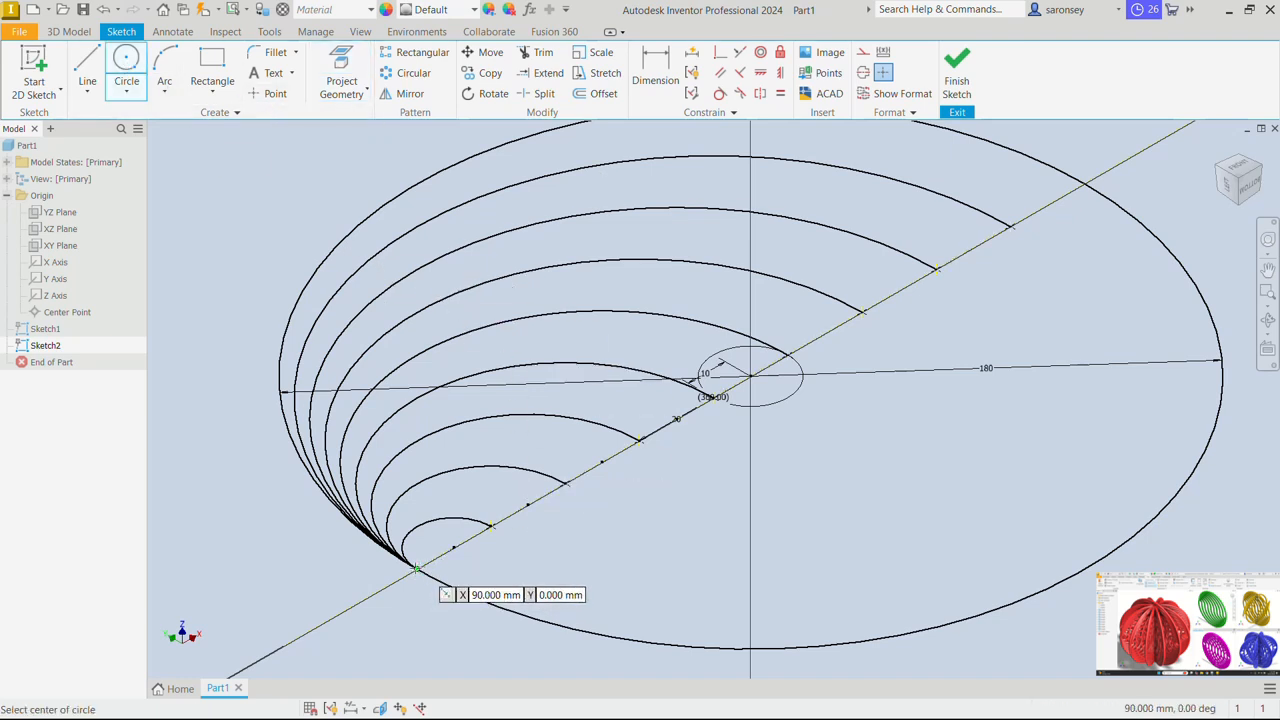
click(416, 568)
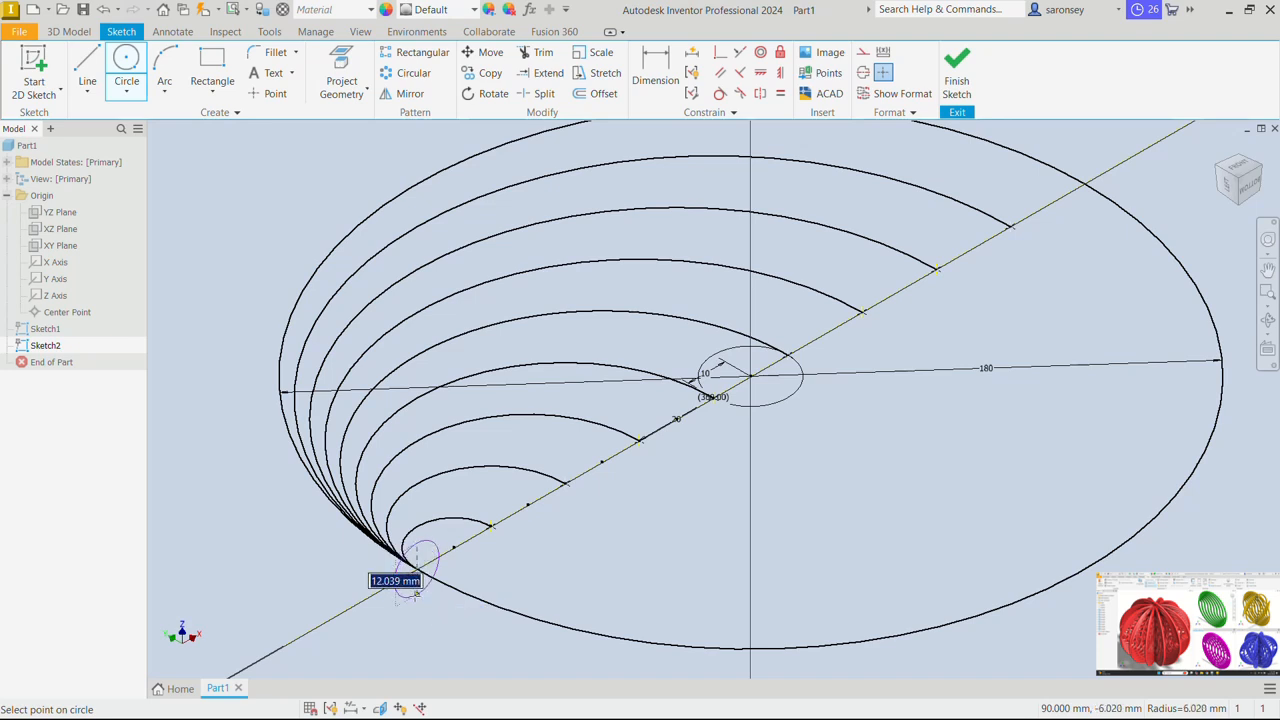
text(6)
key(Return)
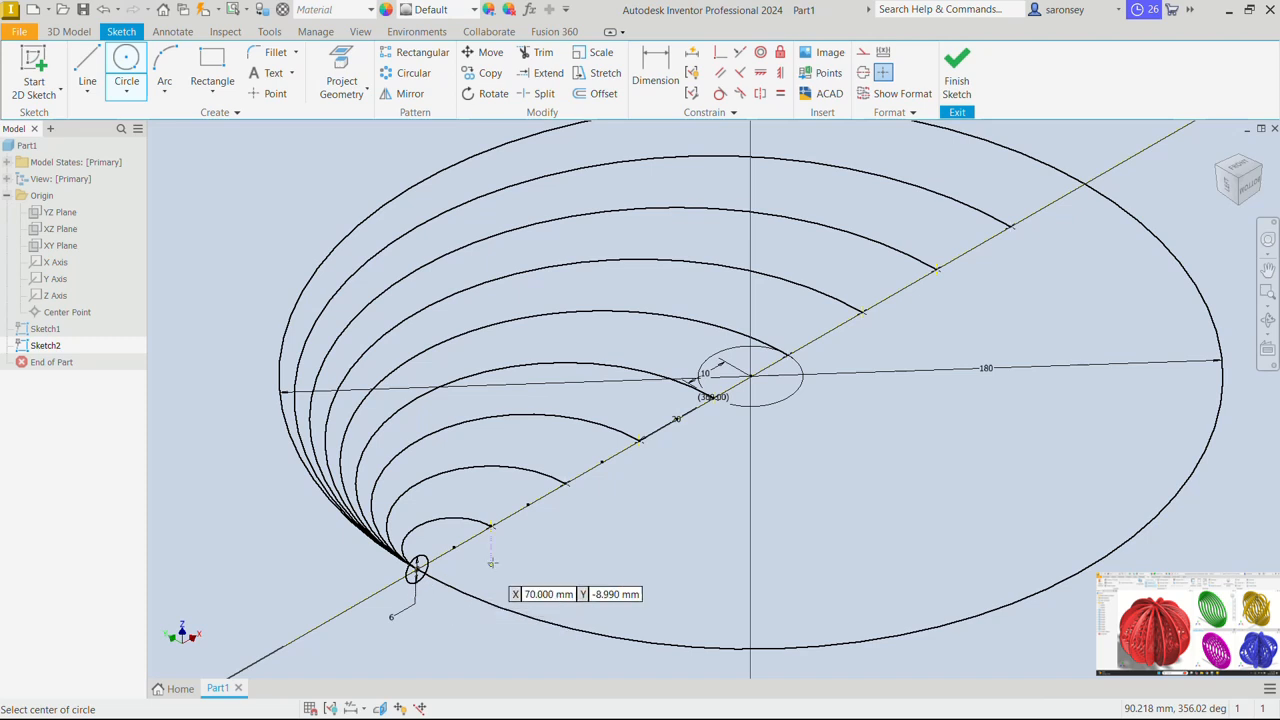
Draw freehand circles centred on the projected end points of the four smallest arcs, without entering diameters
click(490, 526)
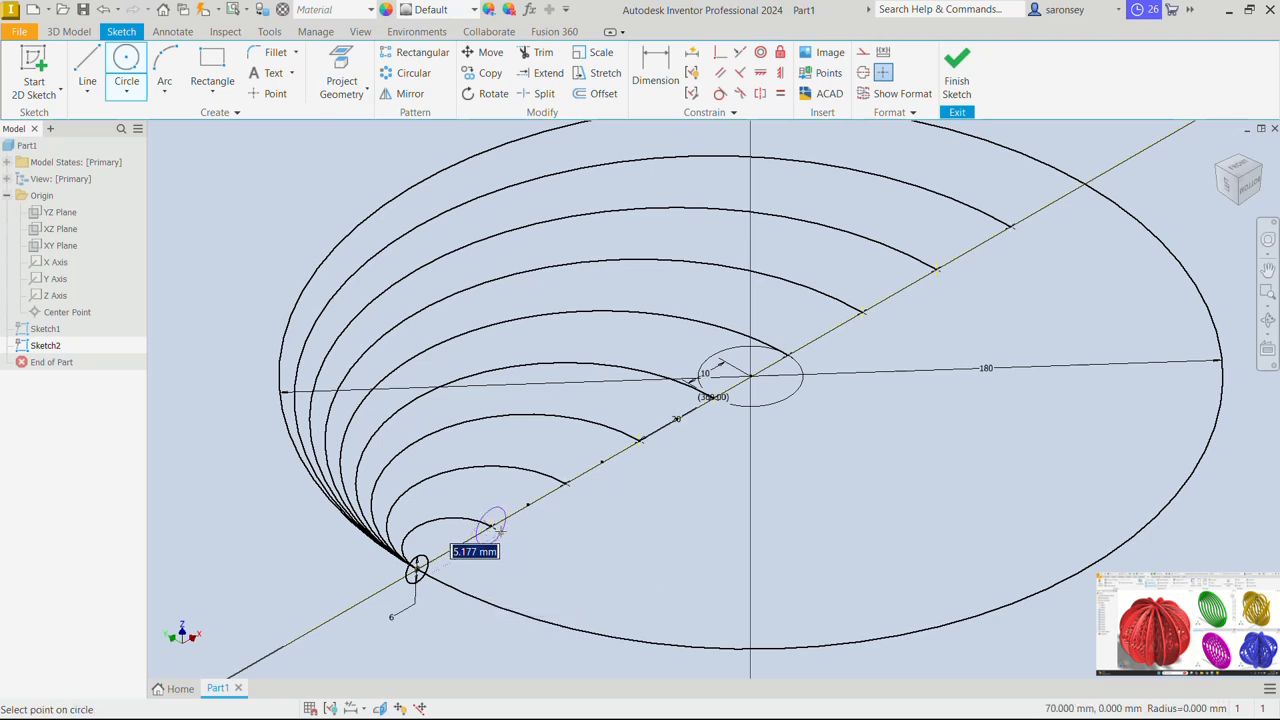
click(566, 483)
key(Return)
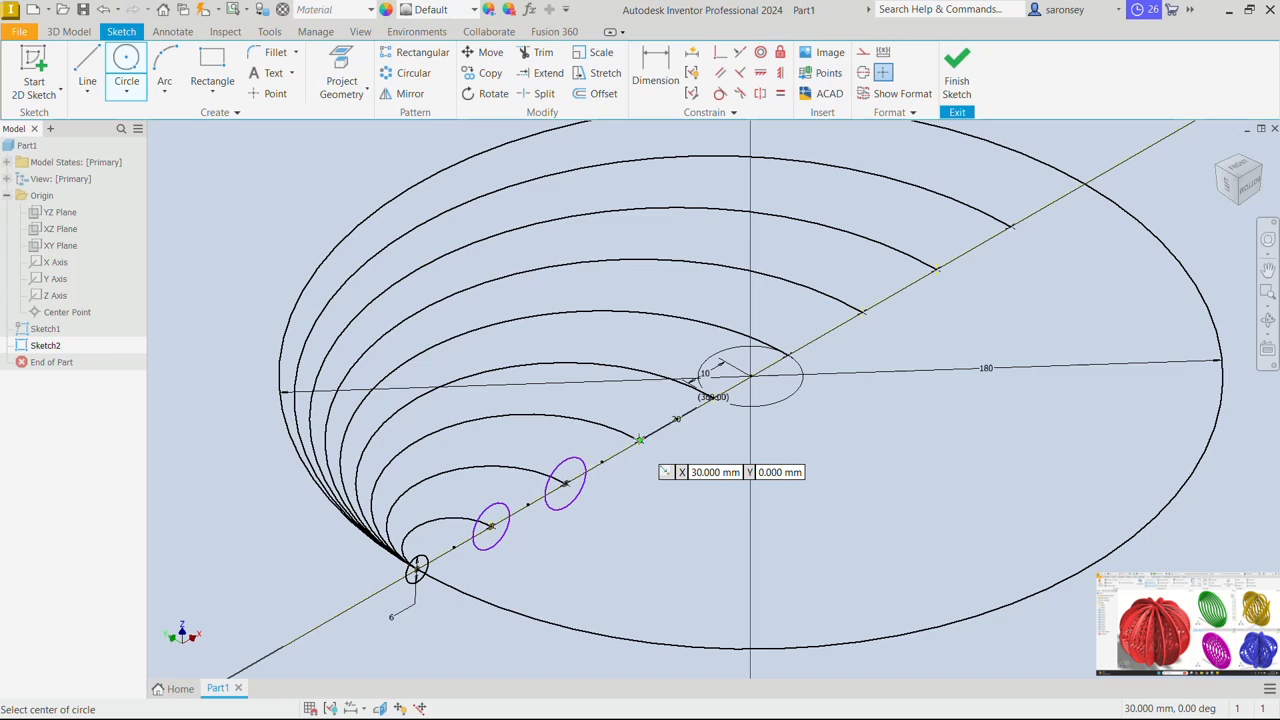
click(639, 440)
key(Return)
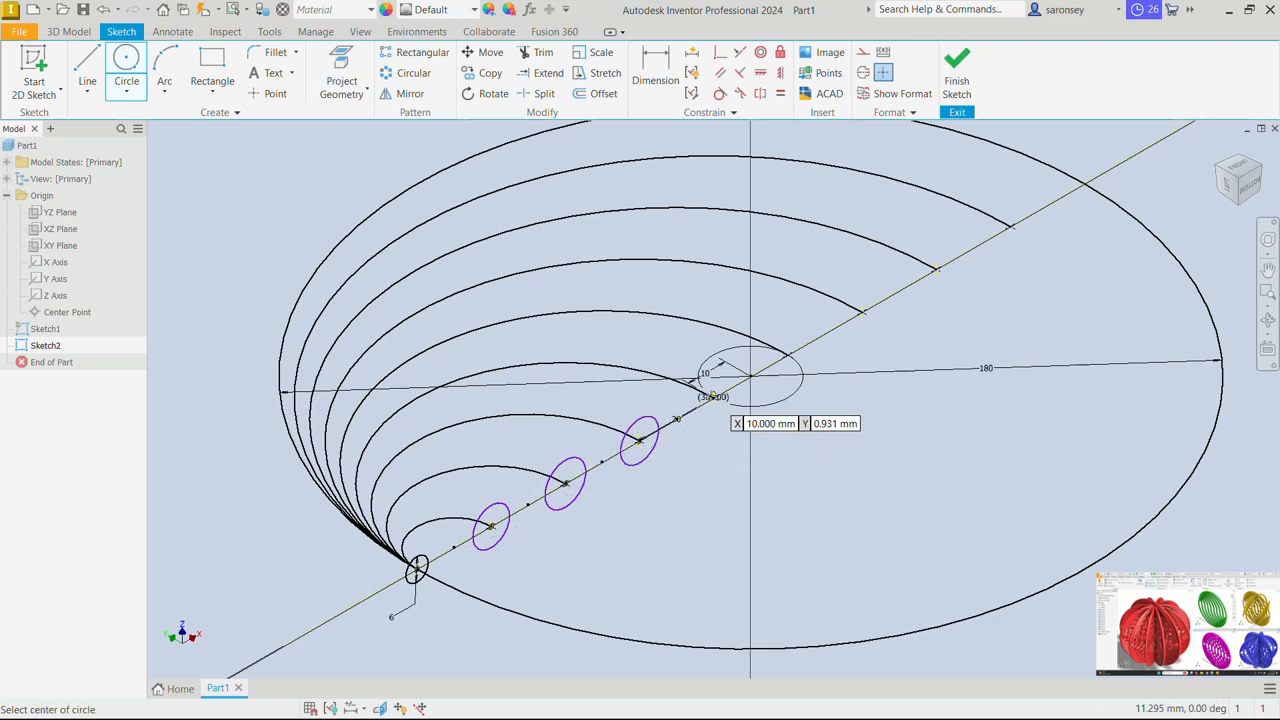
click(713, 396)
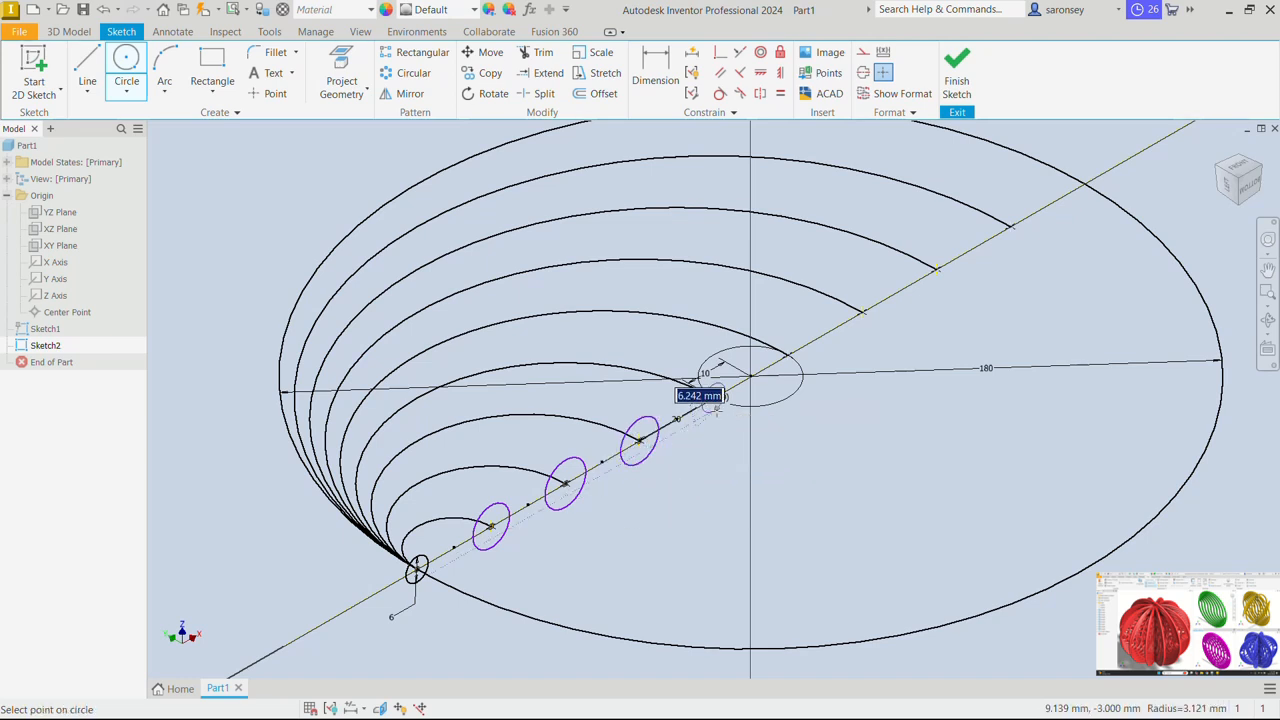
click(719, 420)
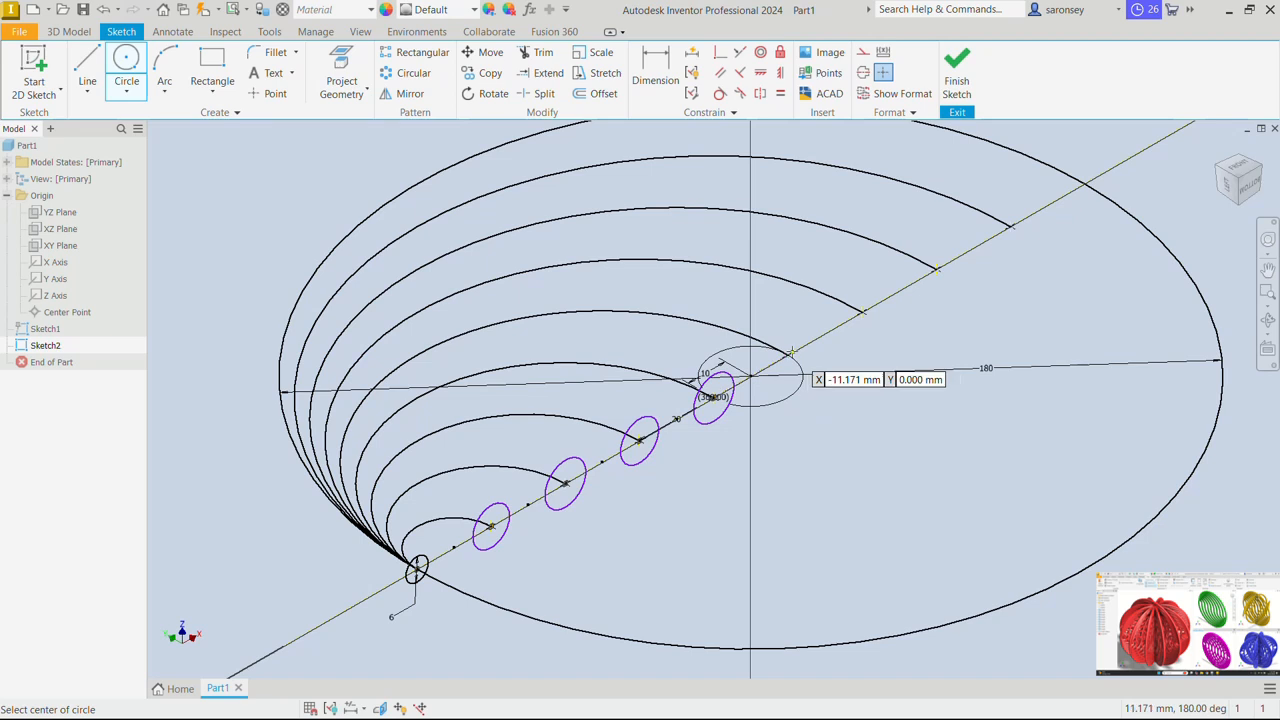
Draw freehand circles on the projected end points of the fifth, sixth and seventh arcs, the first about 7.5 mm and the second about 10 mm in diameter
click(791, 351)
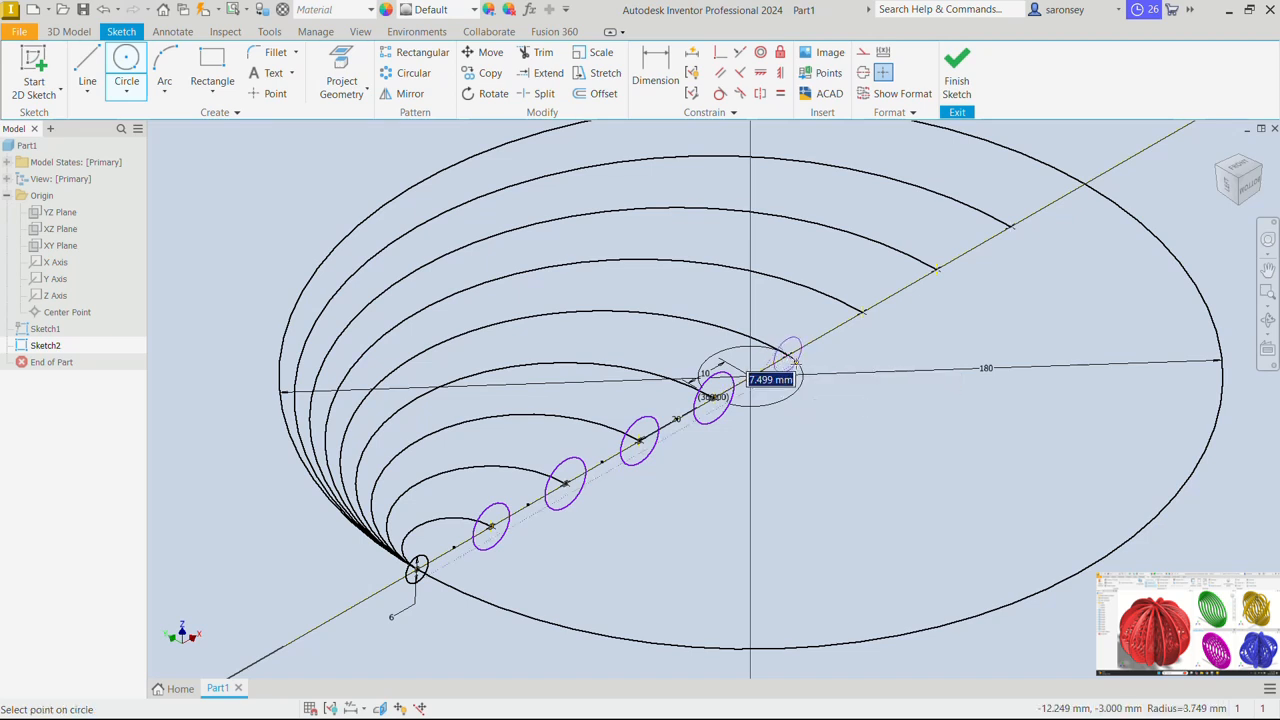
click(795, 362)
click(863, 312)
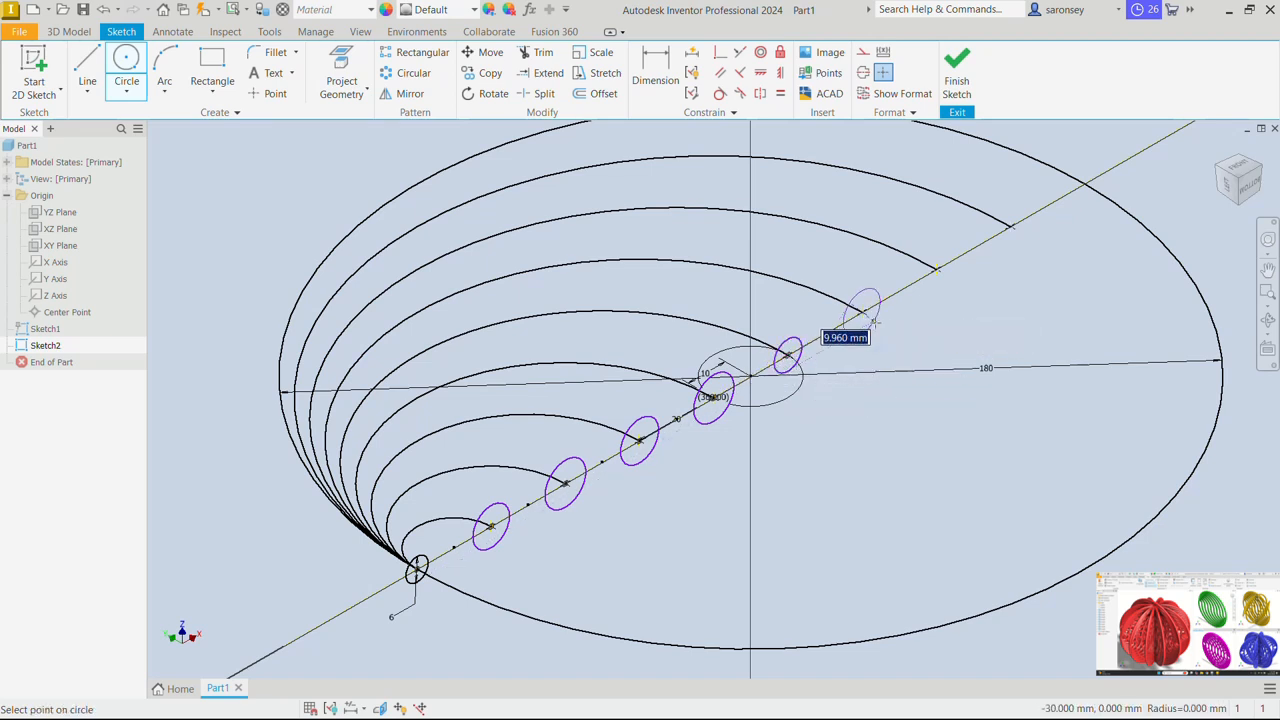
click(873, 322)
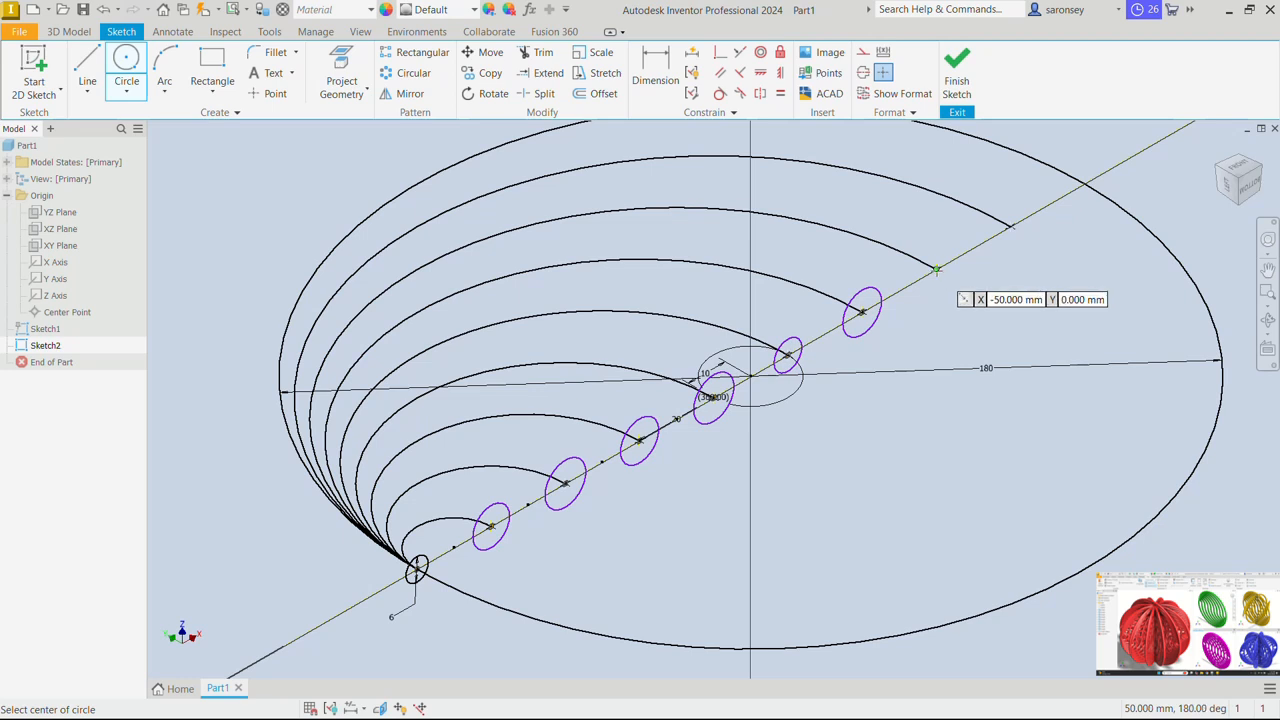
click(936, 270)
click(943, 286)
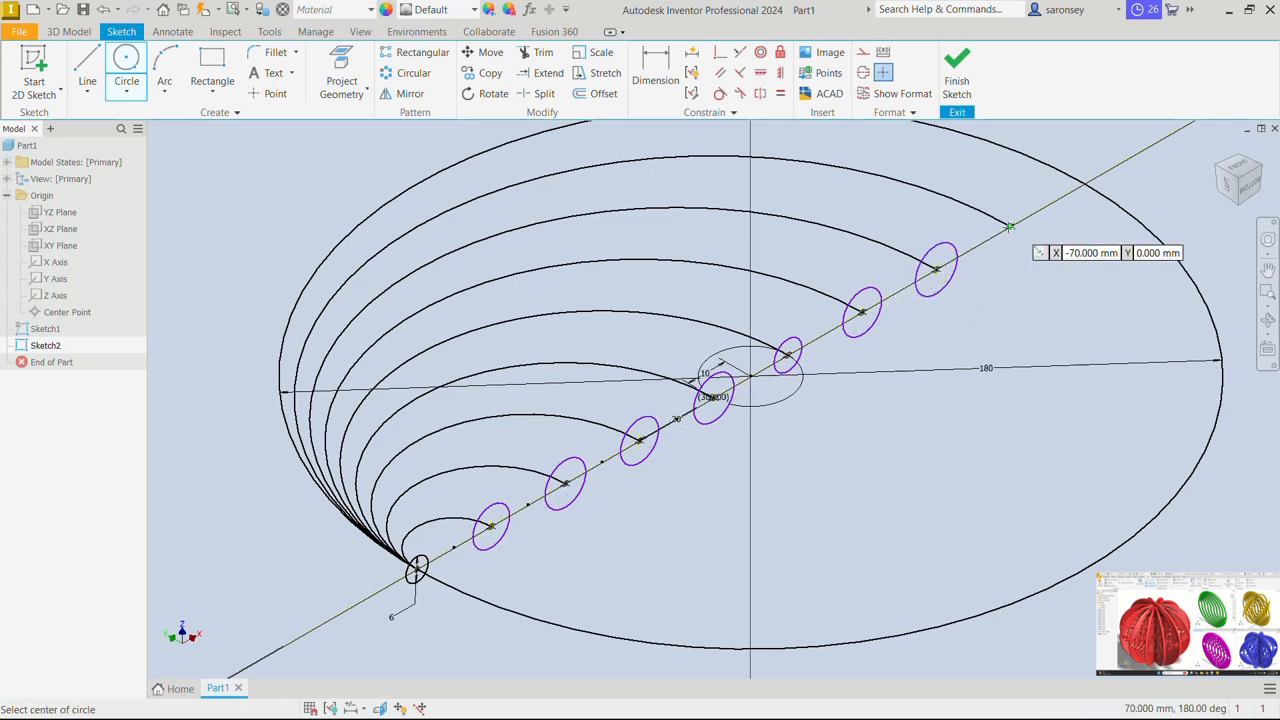
Draw a freehand circle on the largest arc's projected end point and constrain the smallest arc's circle equal to the 6 mm circle
click(1010, 228)
click(1010, 241)
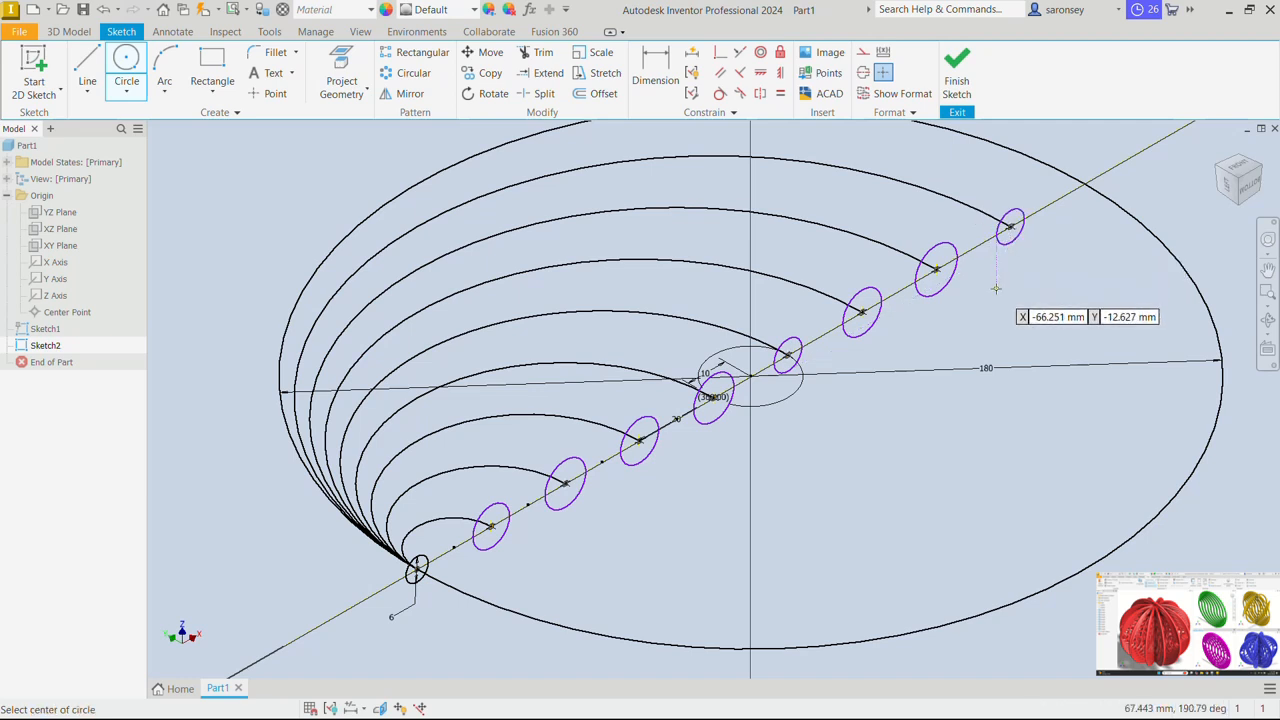
click(779, 94)
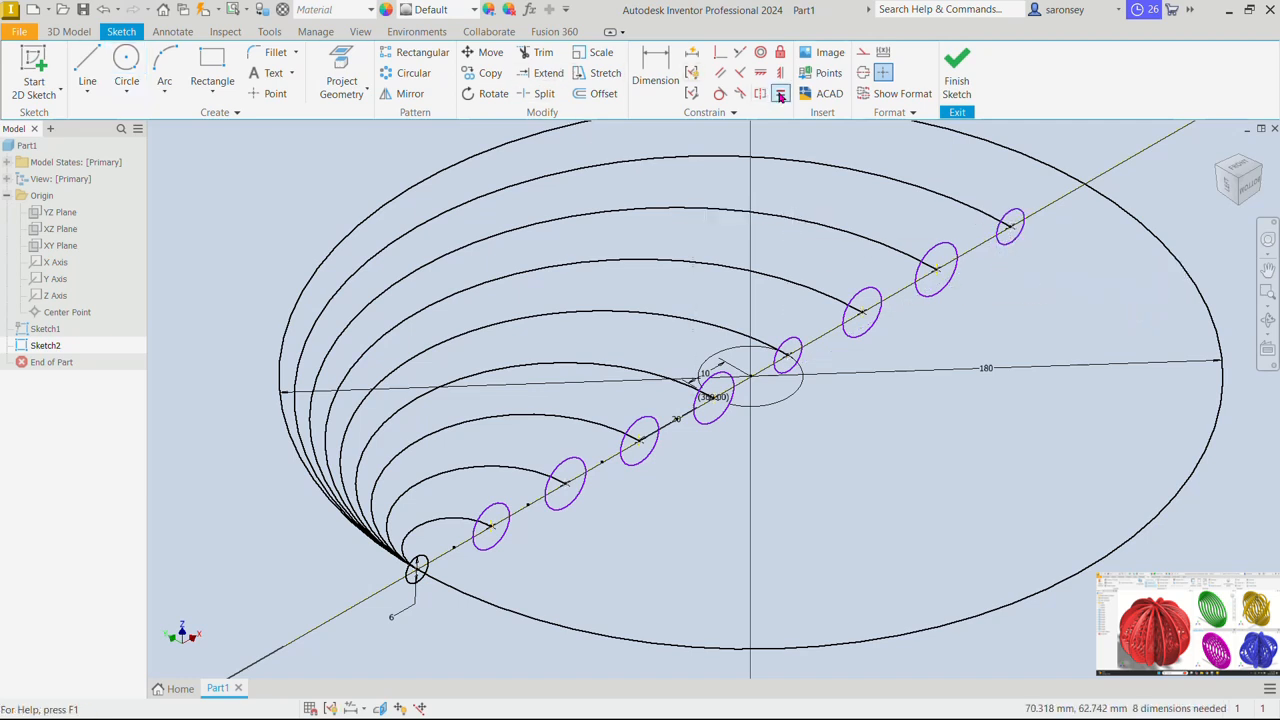
click(425, 572)
click(500, 538)
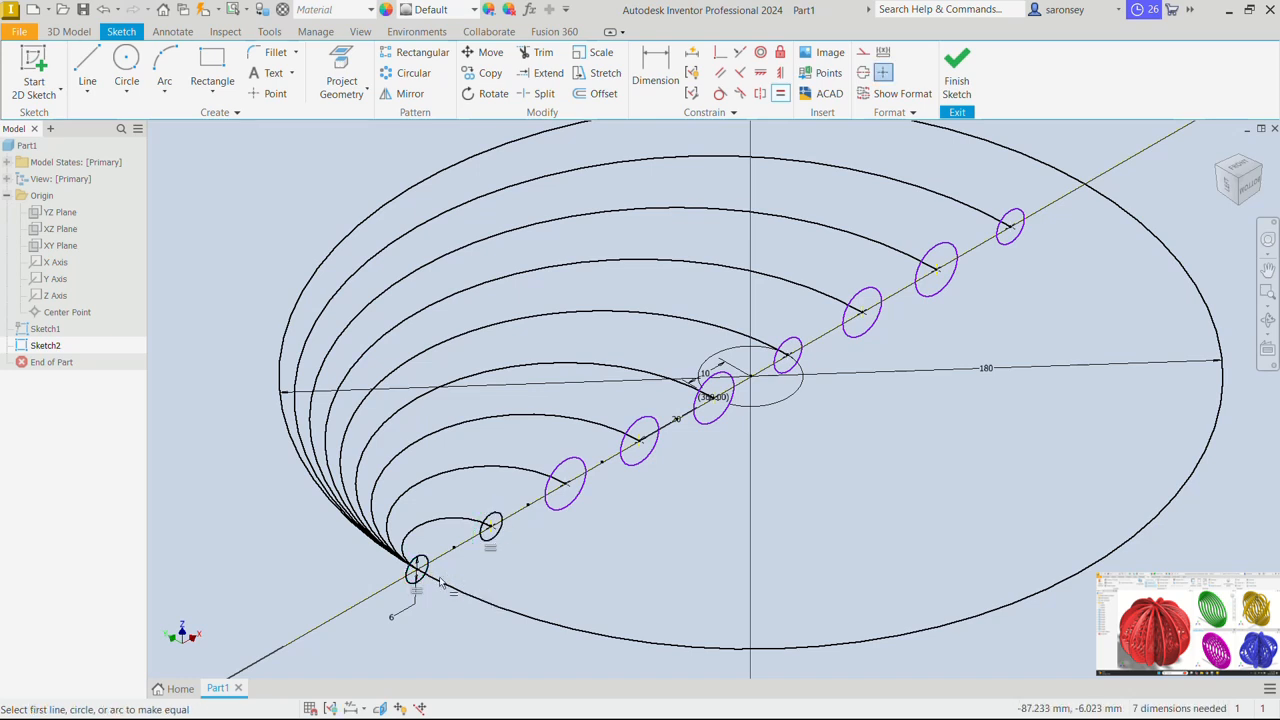
Constrain the circles at the ends of the second, third, fourth and fifth arcs equal to the smallest arc's circle
click(500, 530)
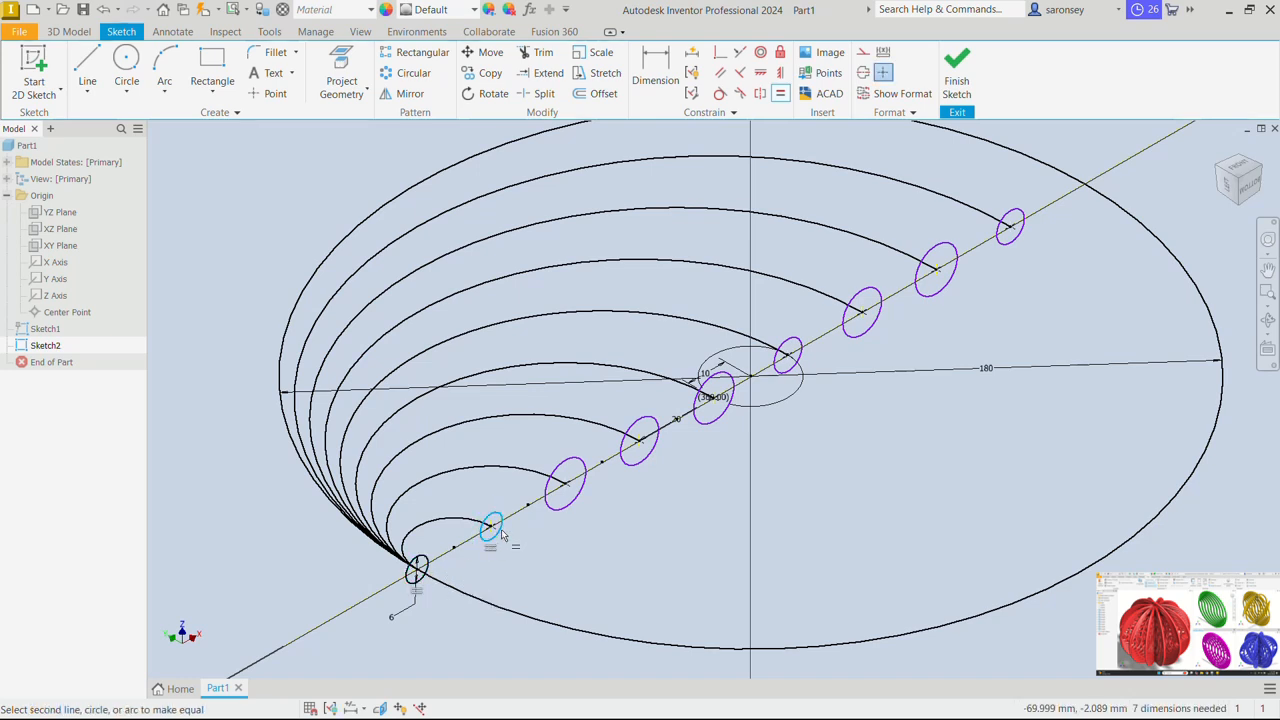
click(576, 509)
click(583, 492)
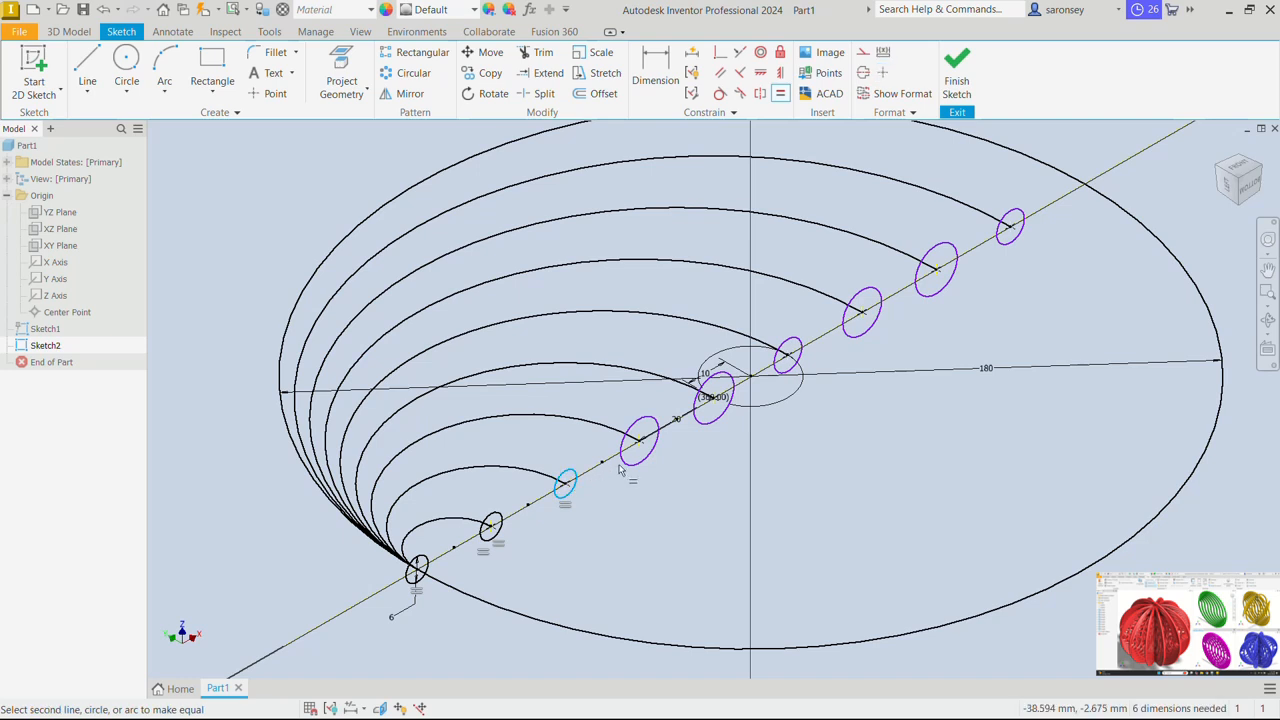
click(624, 462)
click(625, 460)
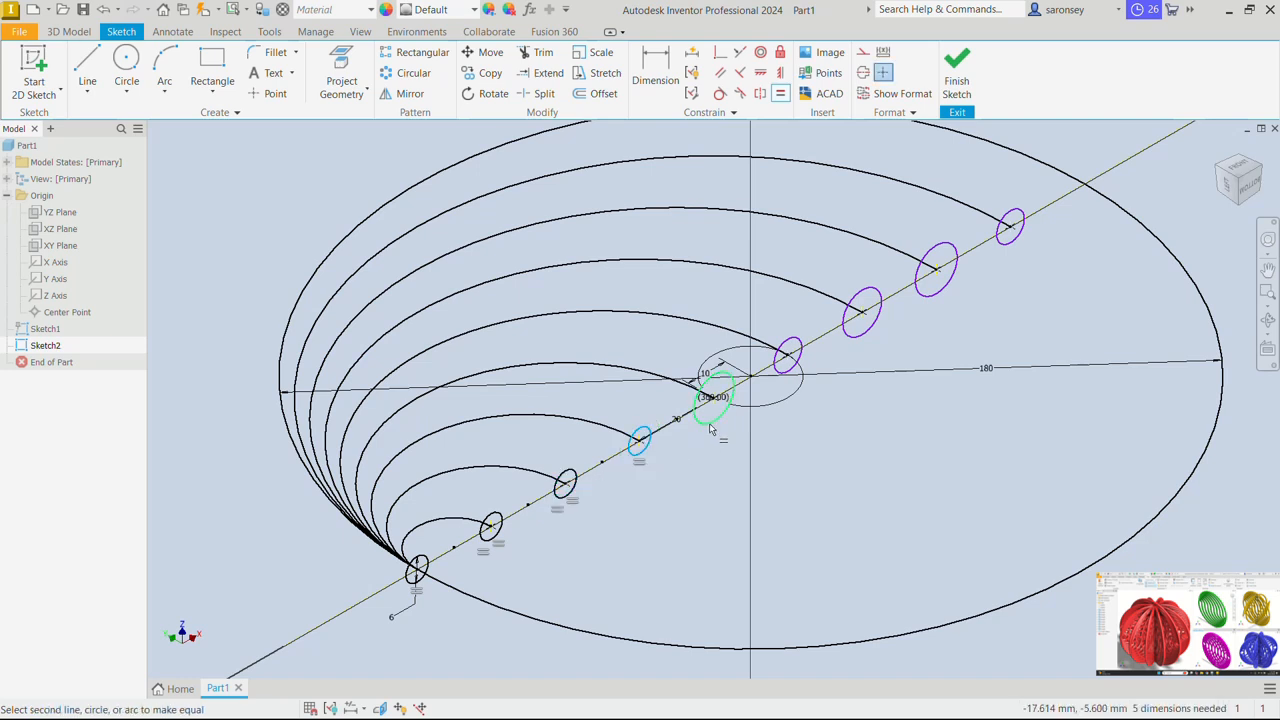
click(709, 423)
click(710, 420)
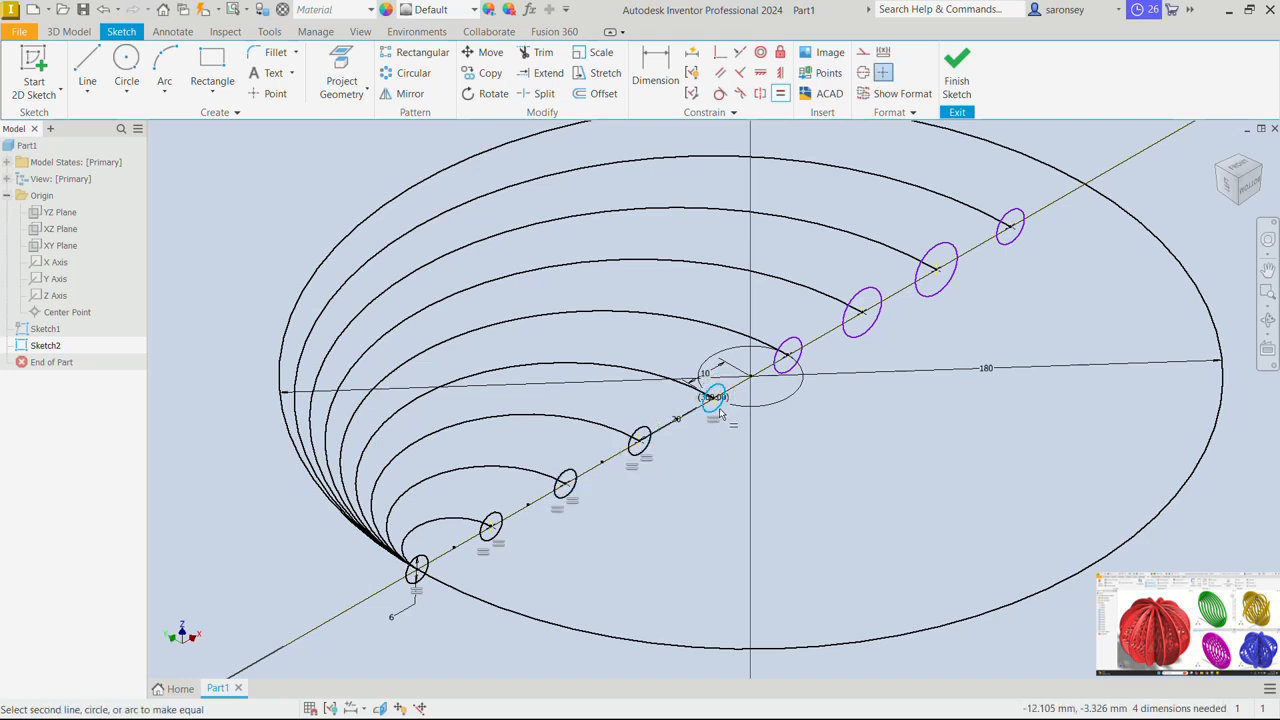
click(790, 372)
Constrain the circles at the ends of the sixth, seventh and eighth arcs equal to the fifth arc's circle and finish the sketch
click(805, 362)
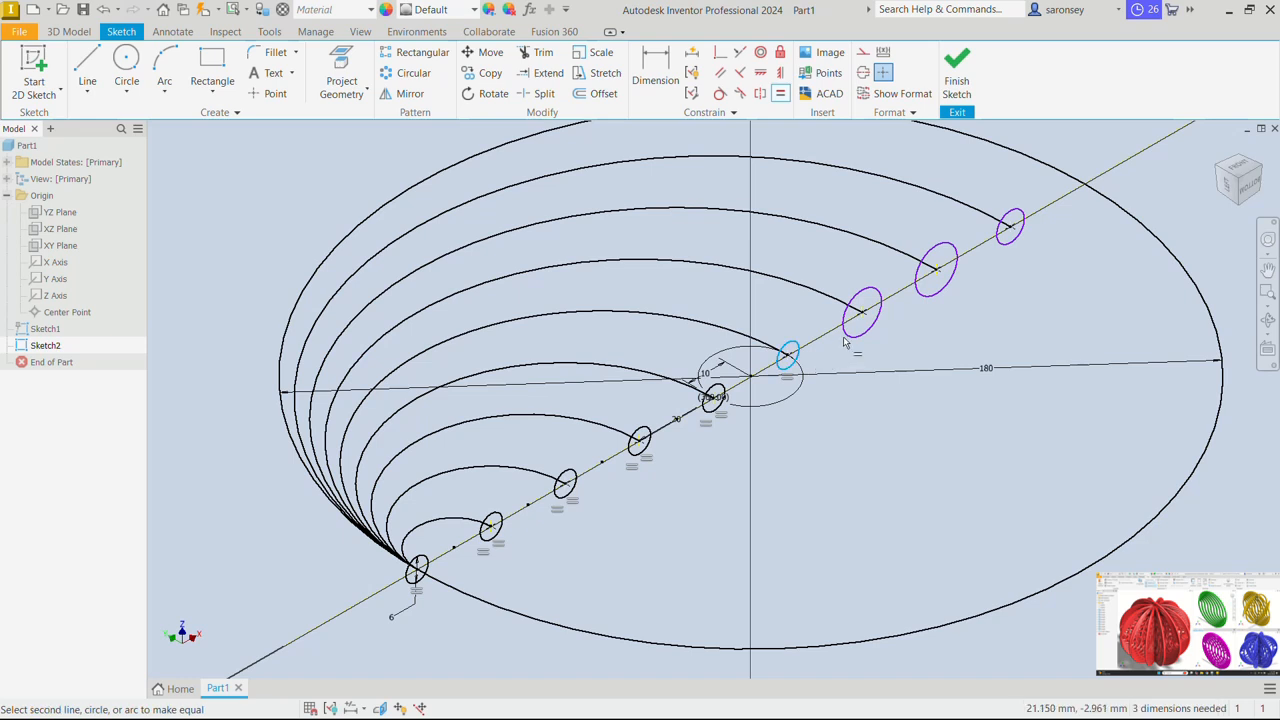
click(852, 338)
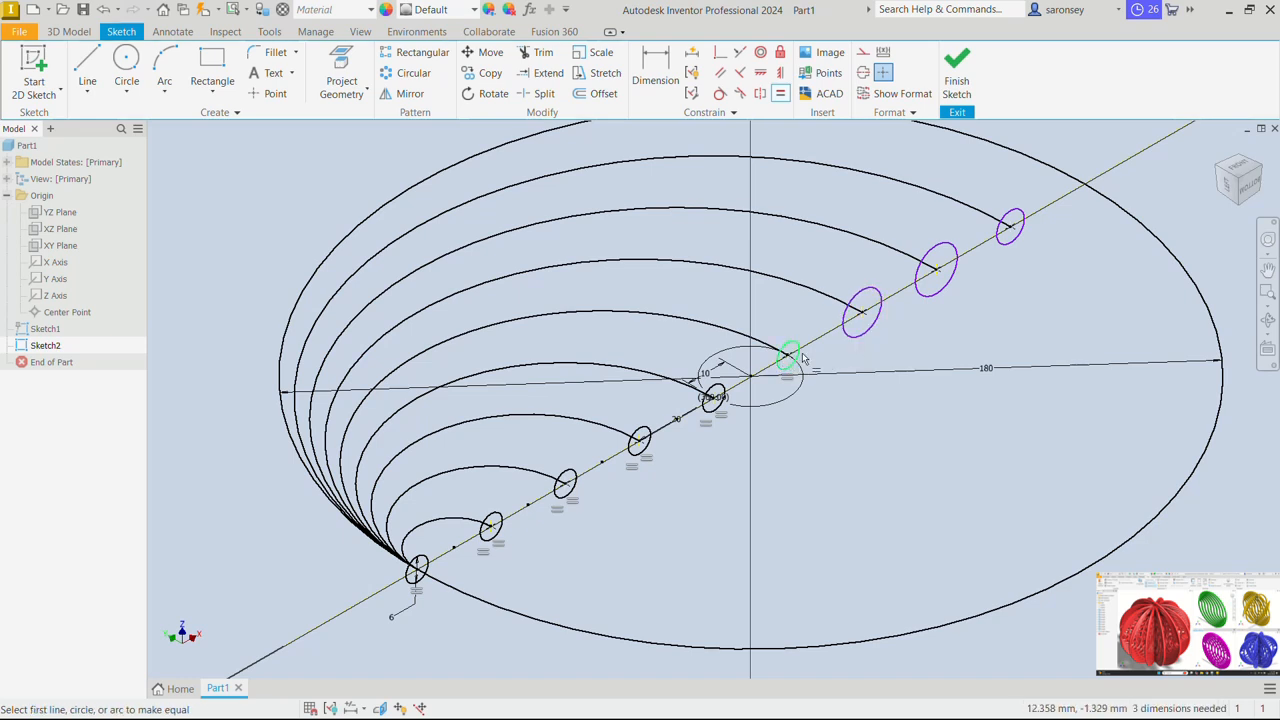
click(855, 338)
click(803, 362)
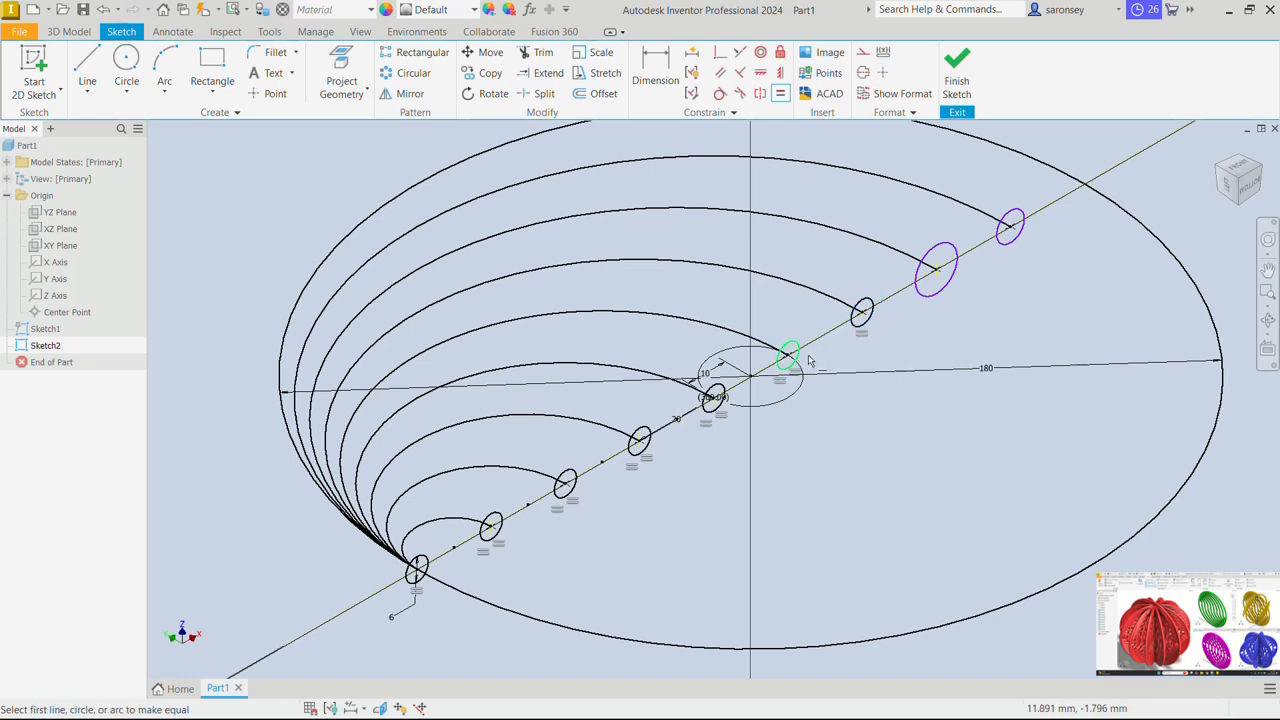
click(867, 322)
click(921, 294)
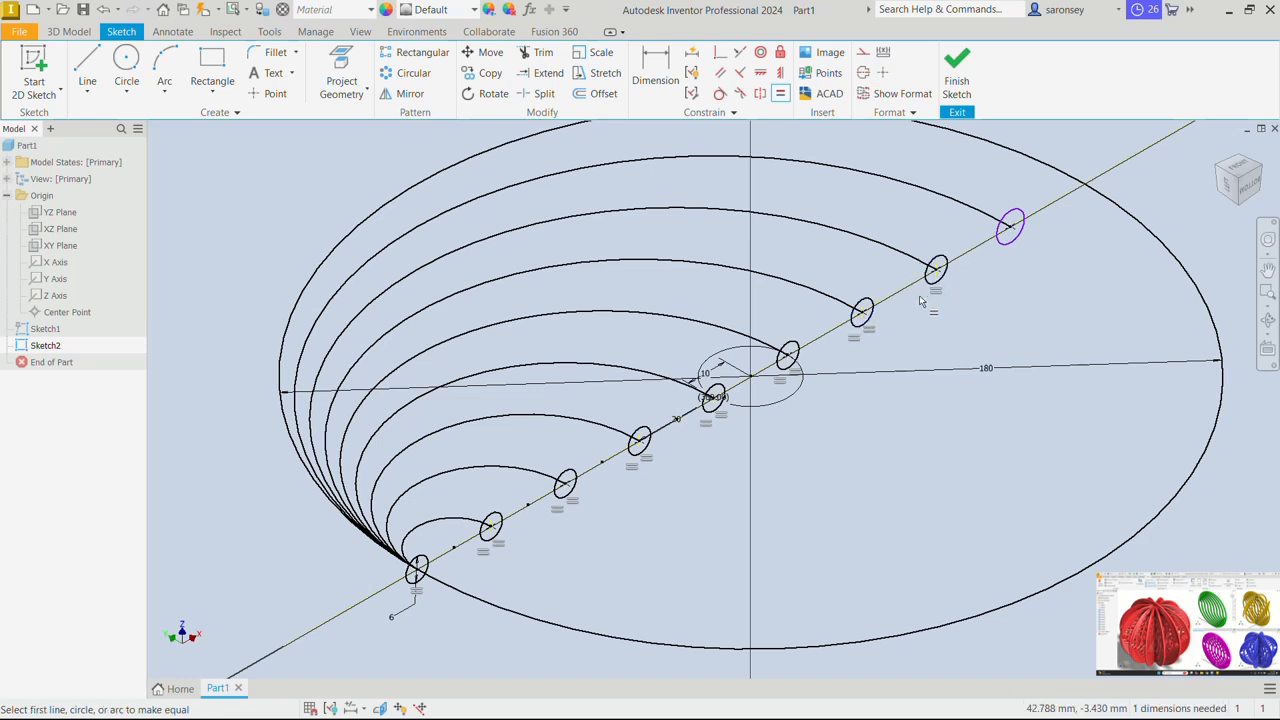
click(938, 264)
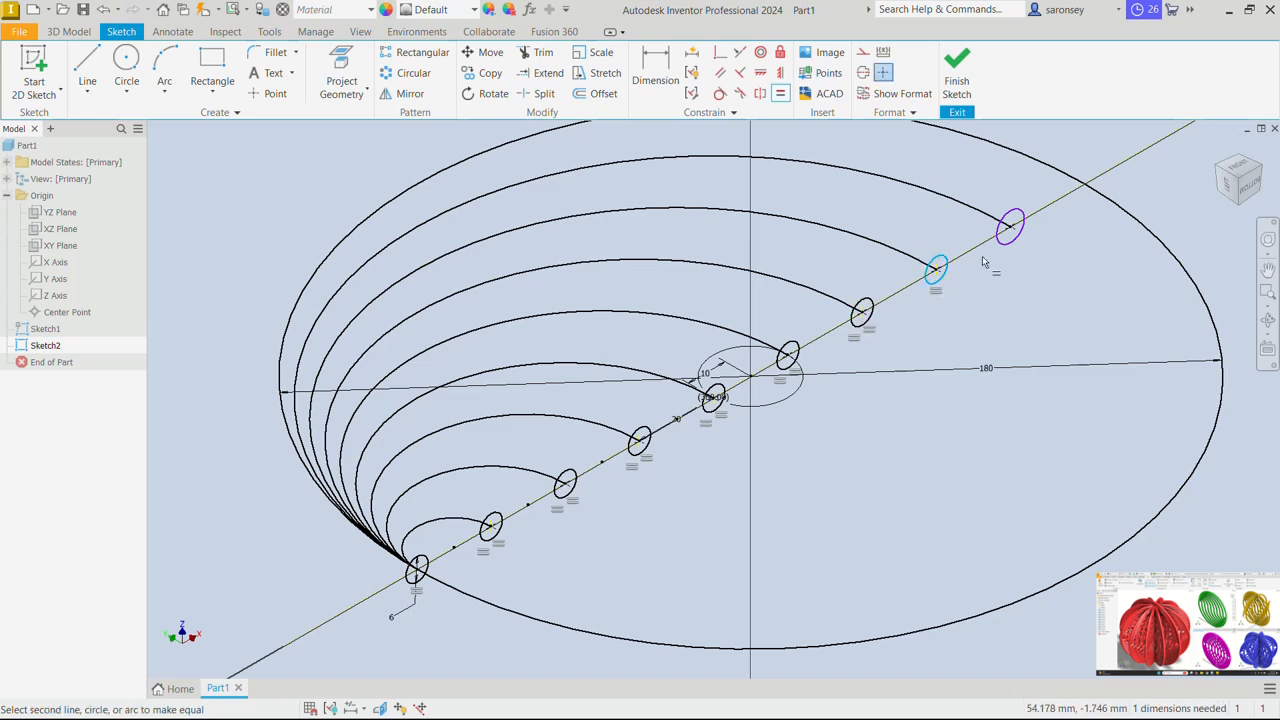
click(1015, 244)
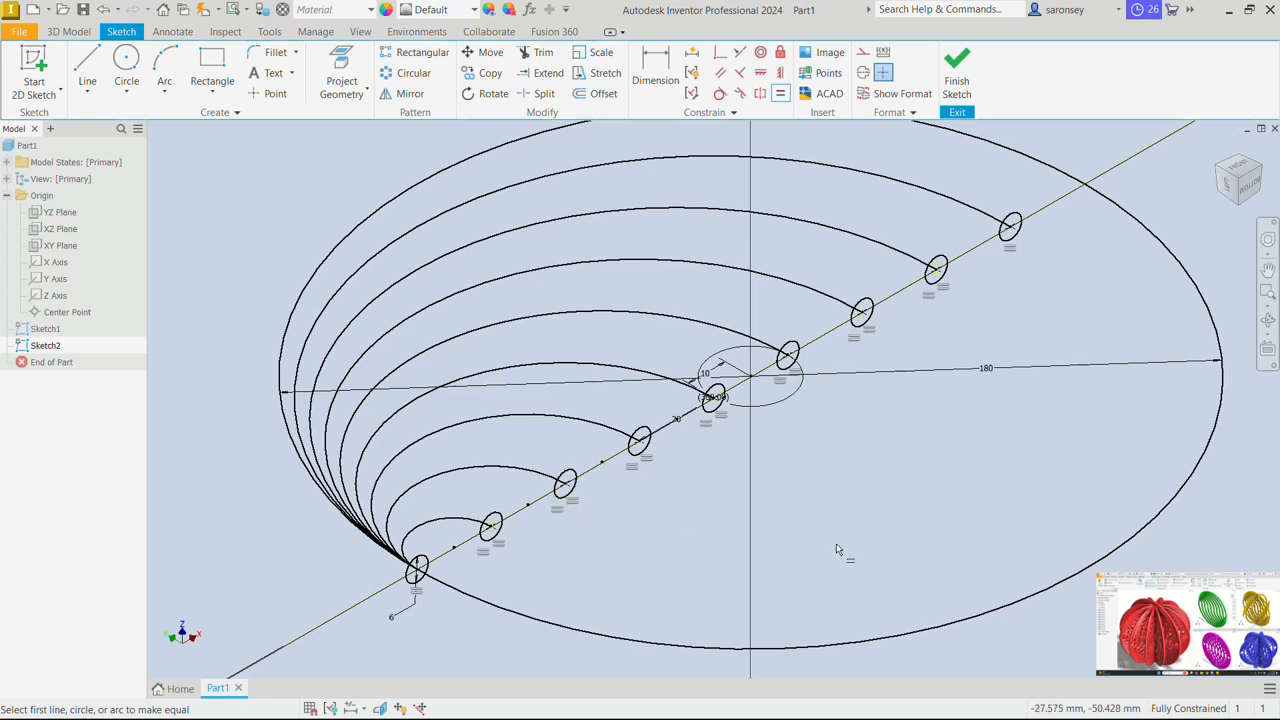
key(Escape)
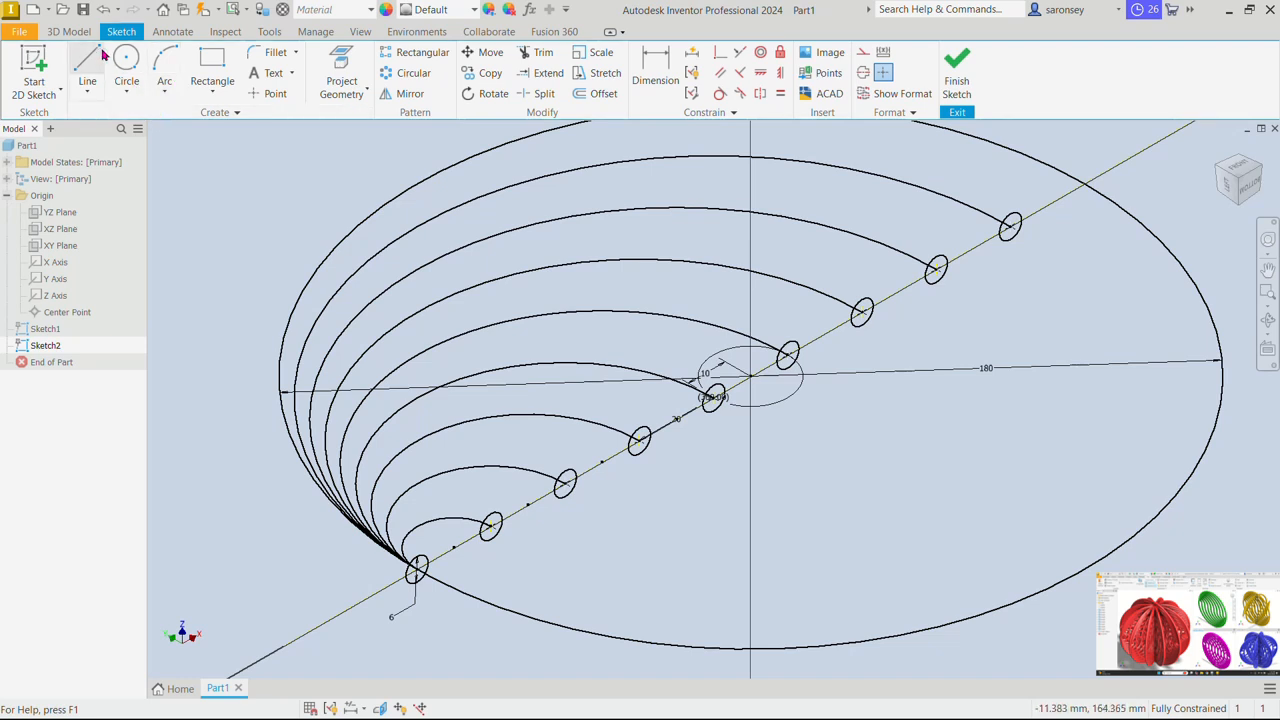
click(953, 62)
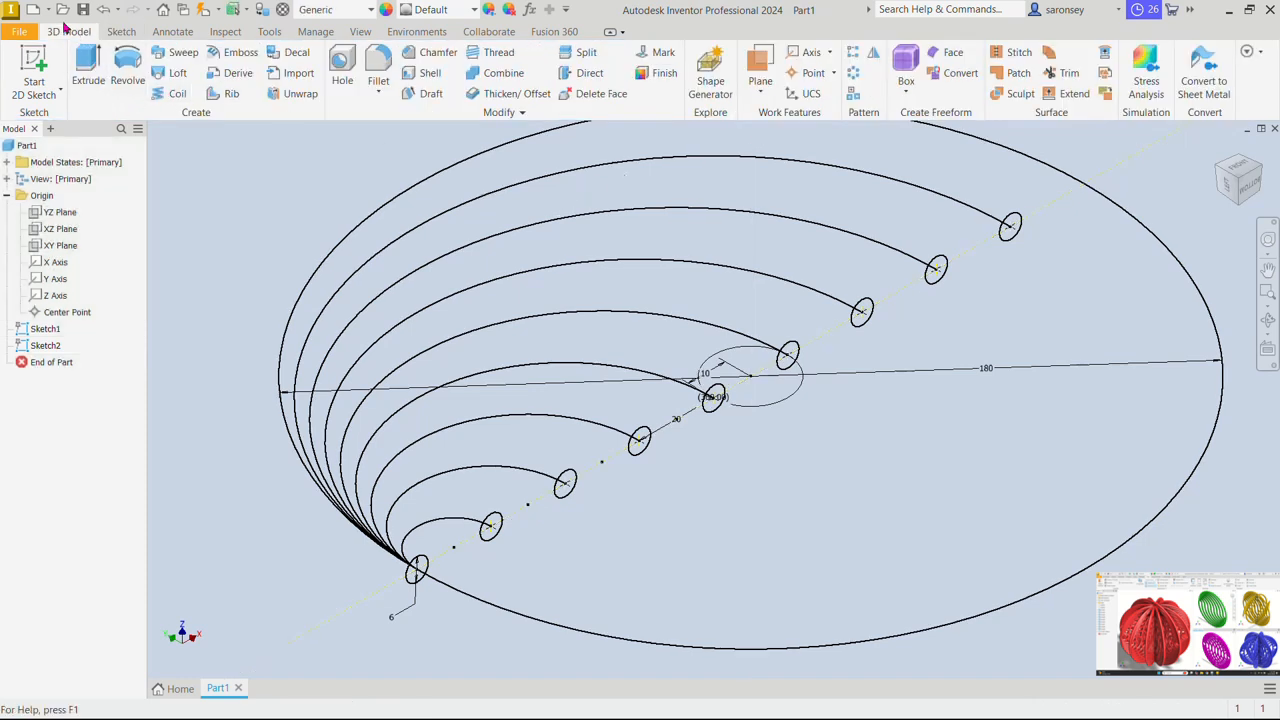
Sweep the 6 mm circle at the arcs' common point along the 180 mm circle to form the outer ring
click(192, 55)
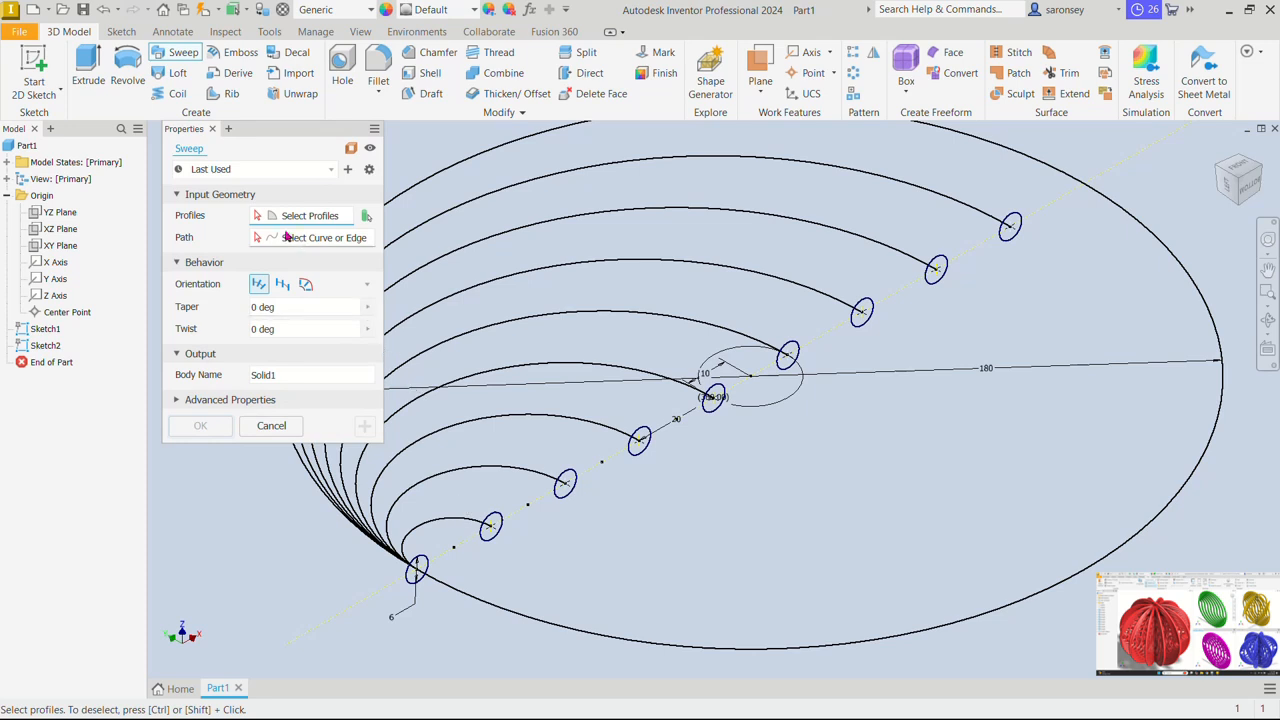
click(424, 560)
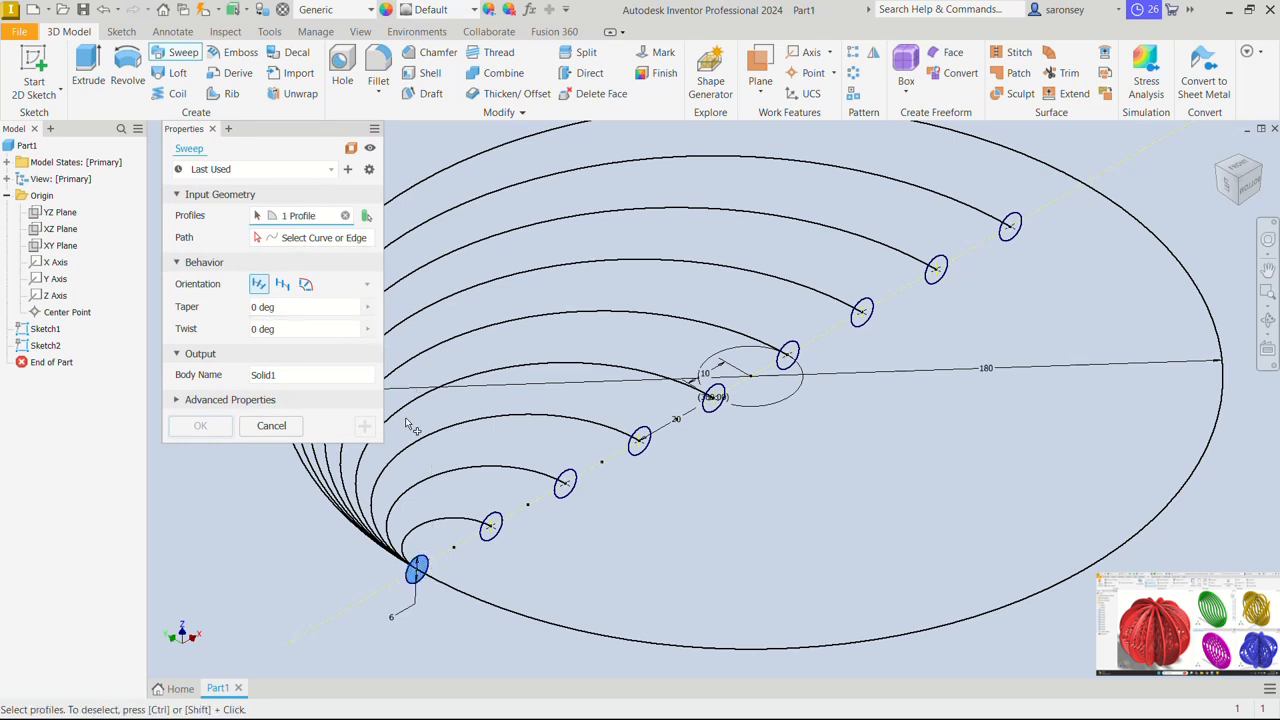
click(295, 241)
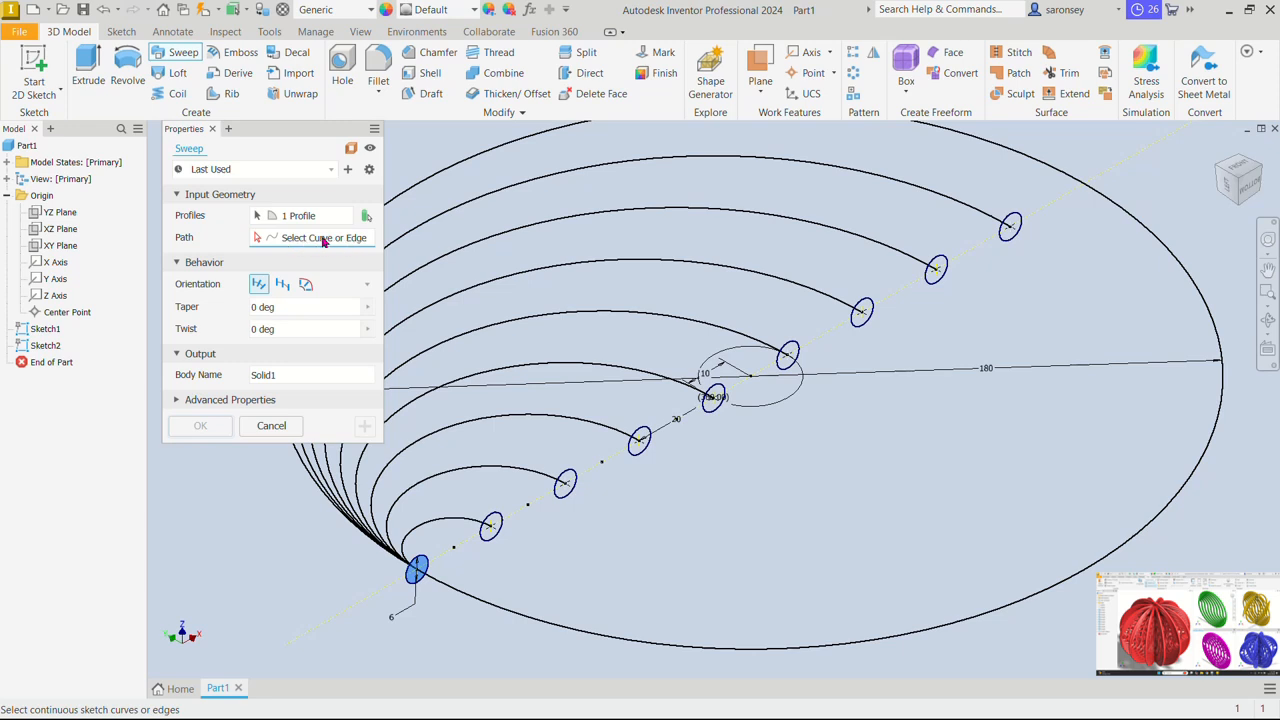
click(552, 630)
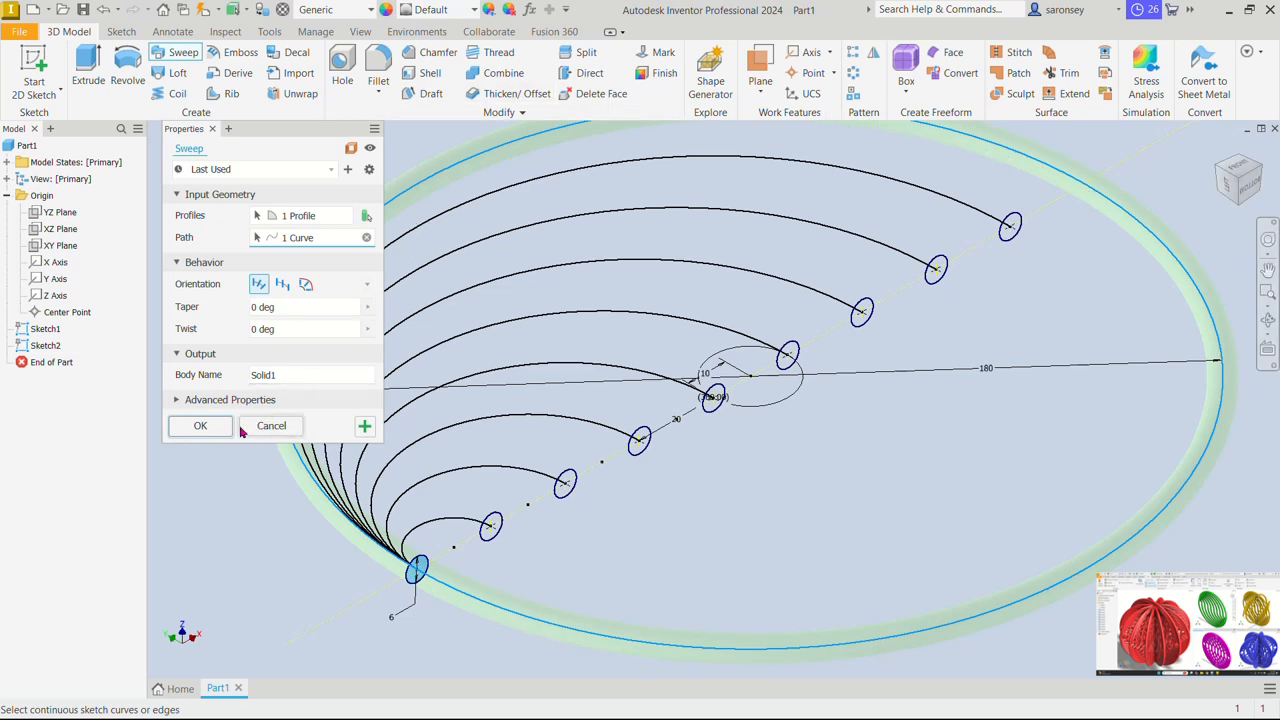
click(200, 425)
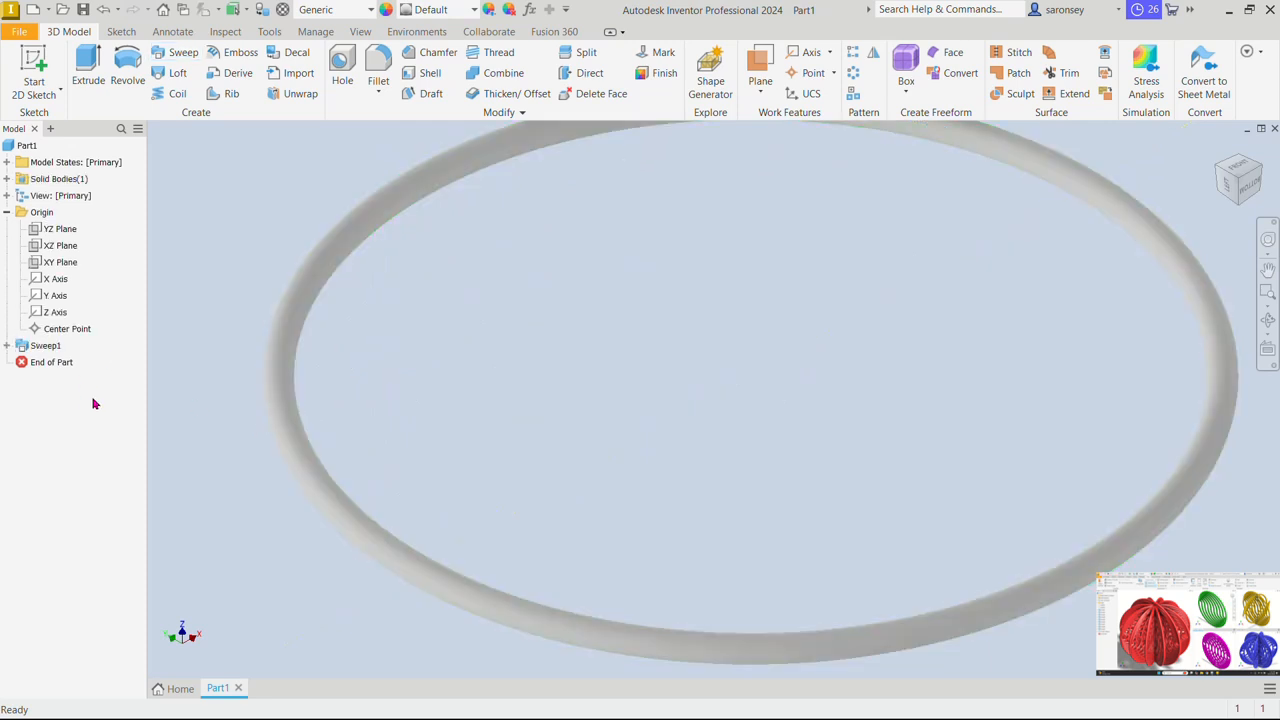
Make Sketch1 and Sketch2 under the ring's sweep visible again
click(8, 346)
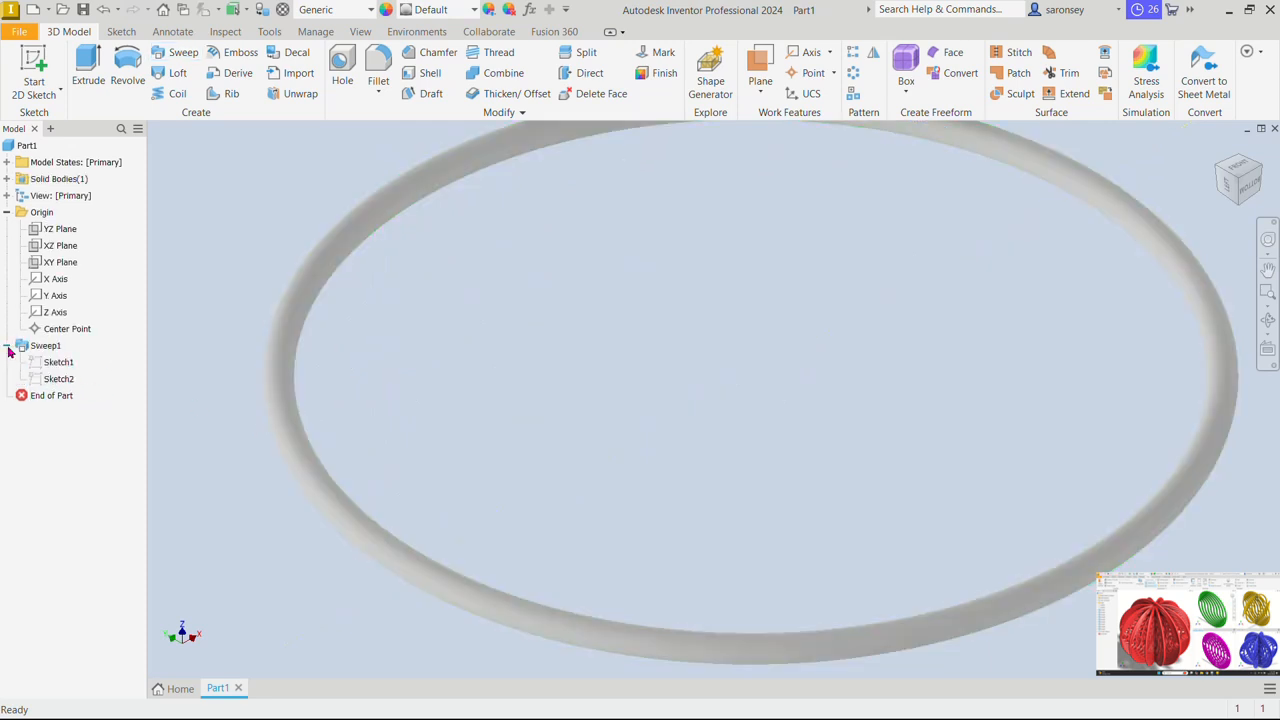
click(58, 366)
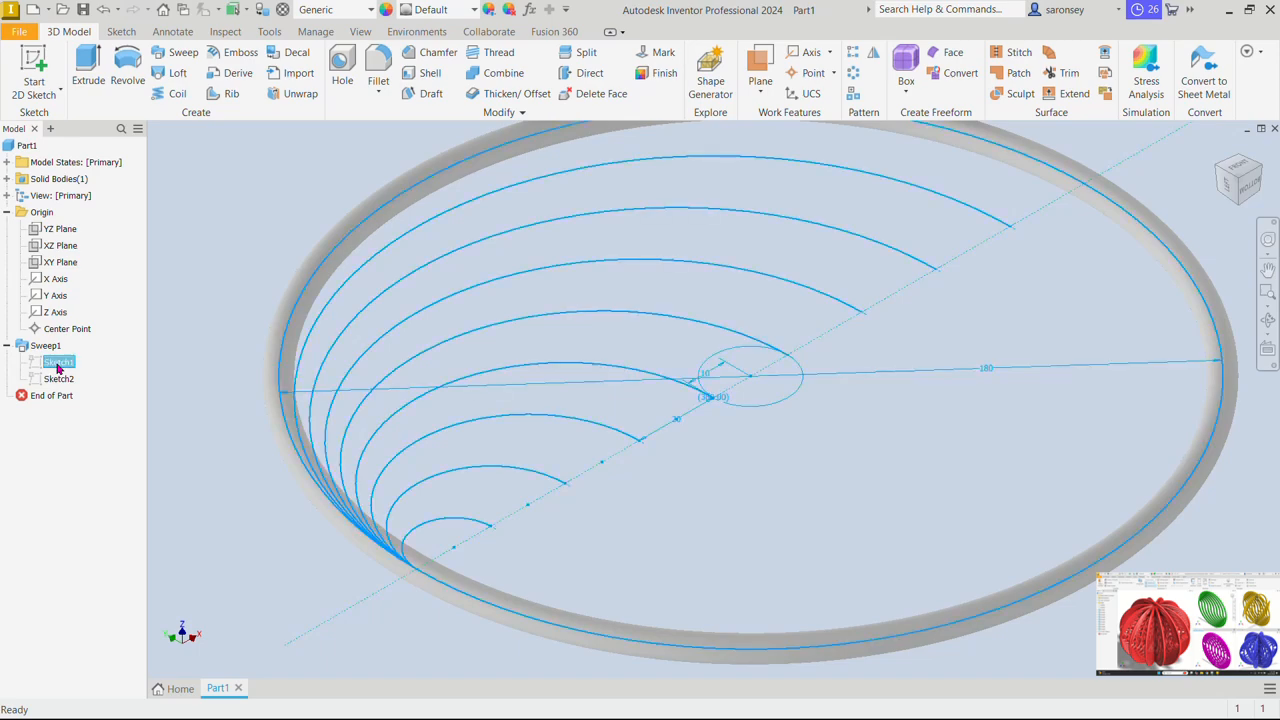
right_click(58, 366)
click(90, 548)
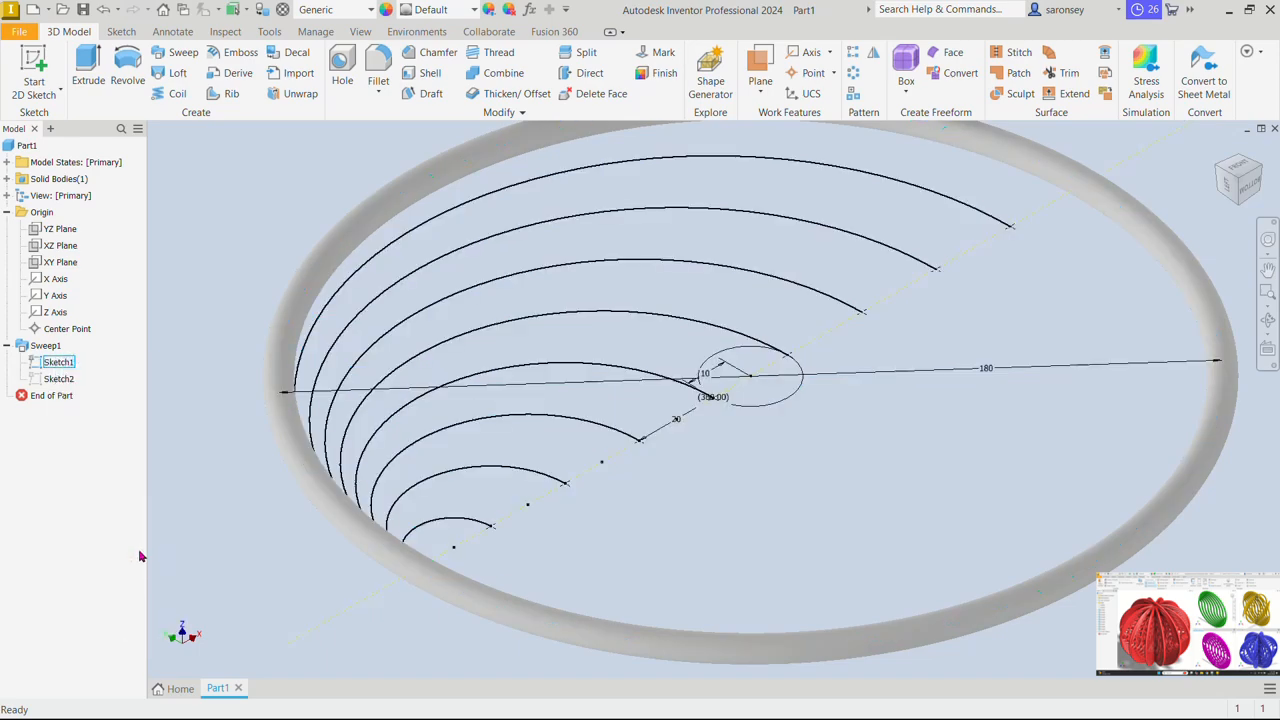
right_click(62, 382)
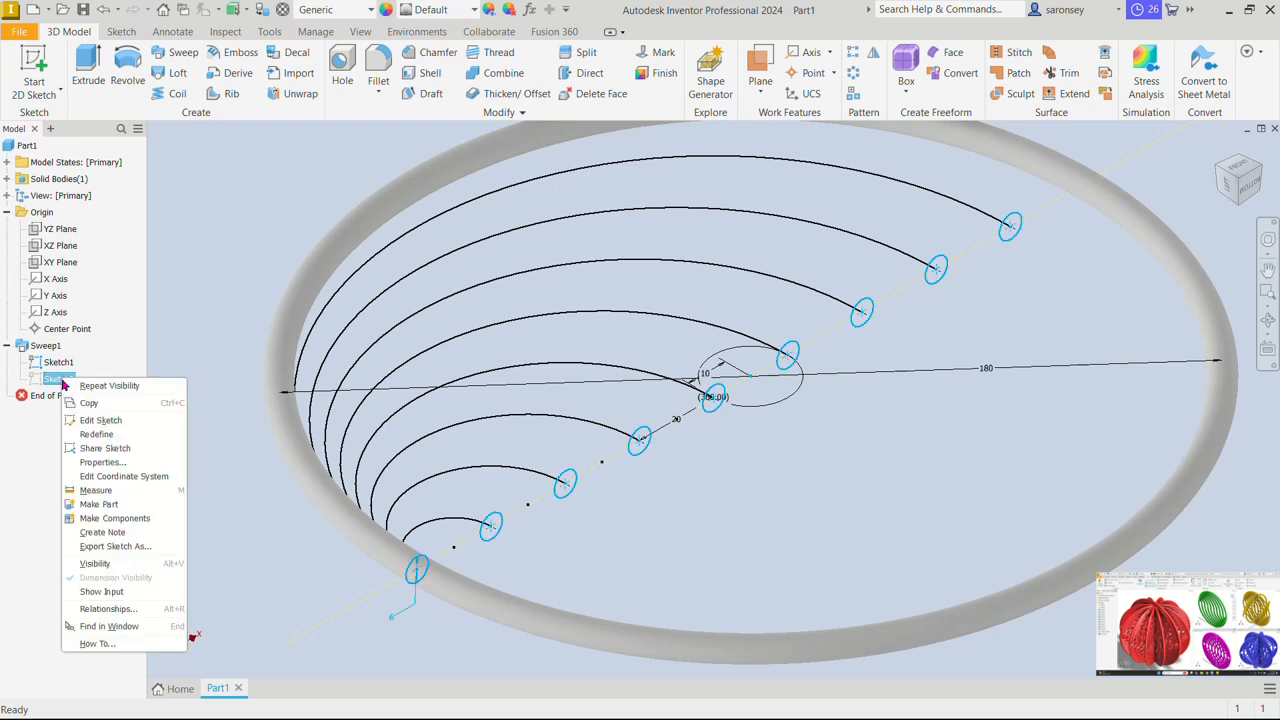
click(134, 565)
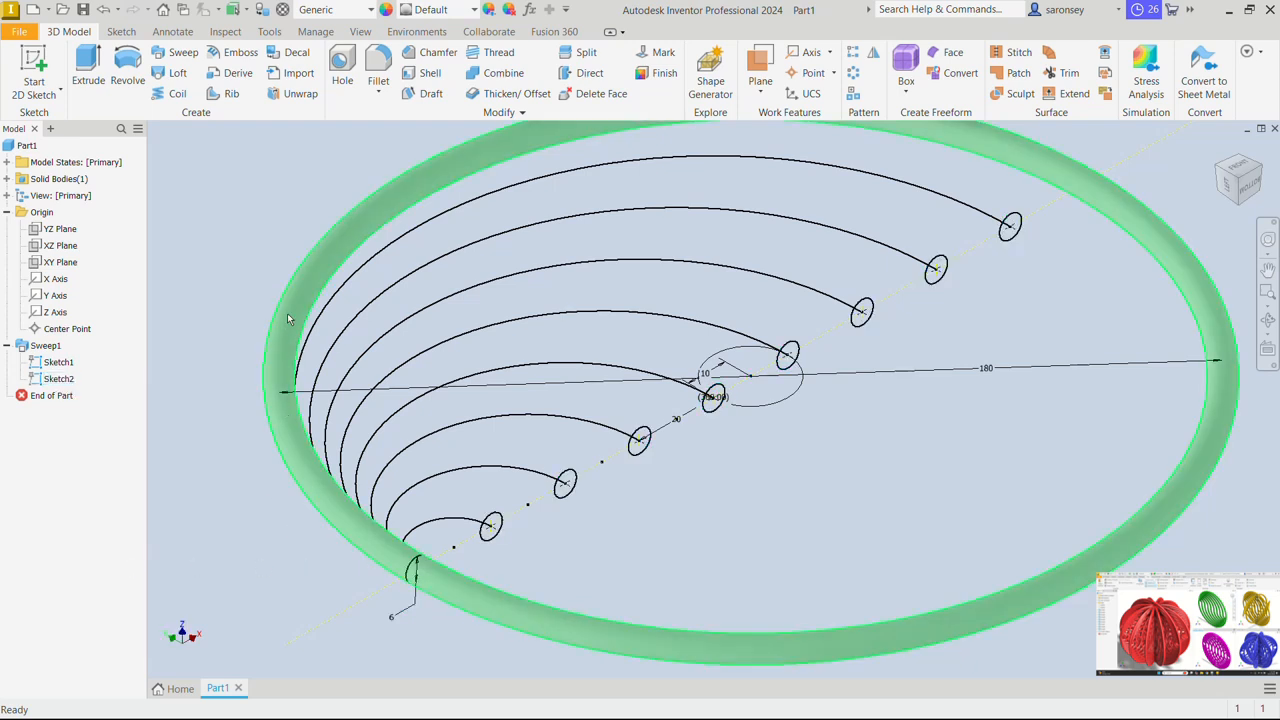
Sweep the smallest arc's end circle along that arc, joined to the ring, and keep the Sweep command running
click(183, 52)
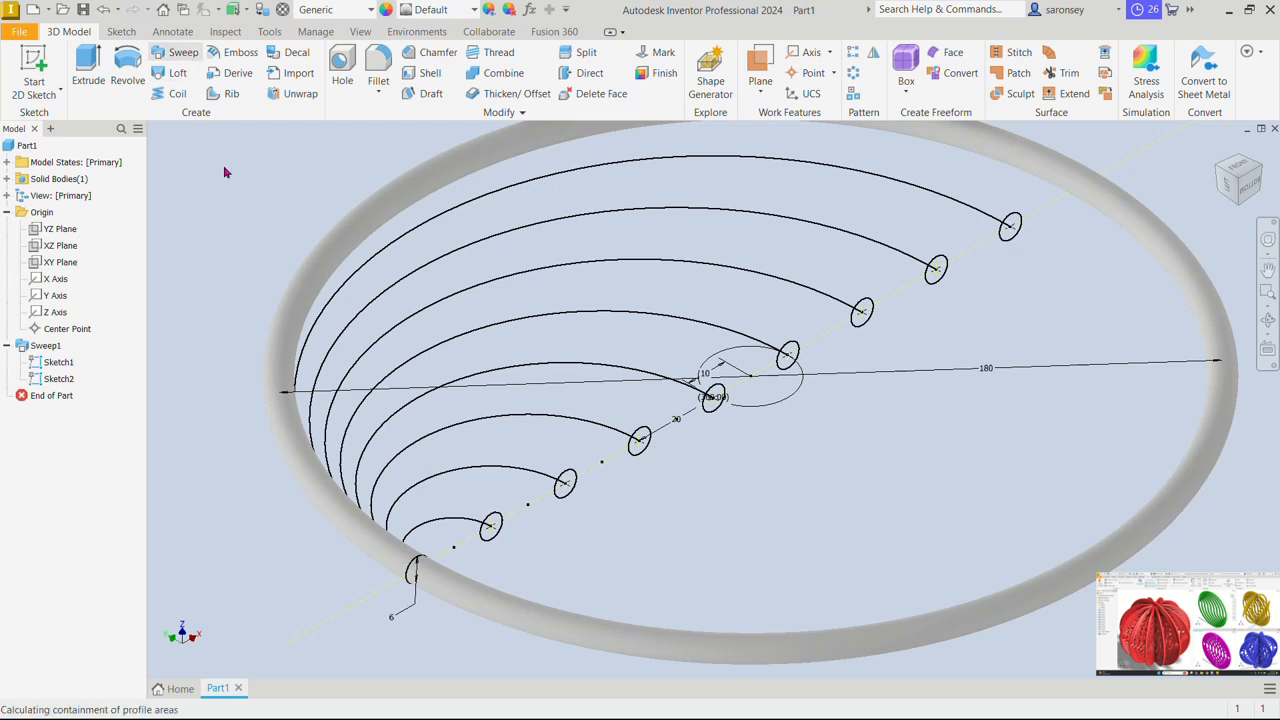
click(500, 518)
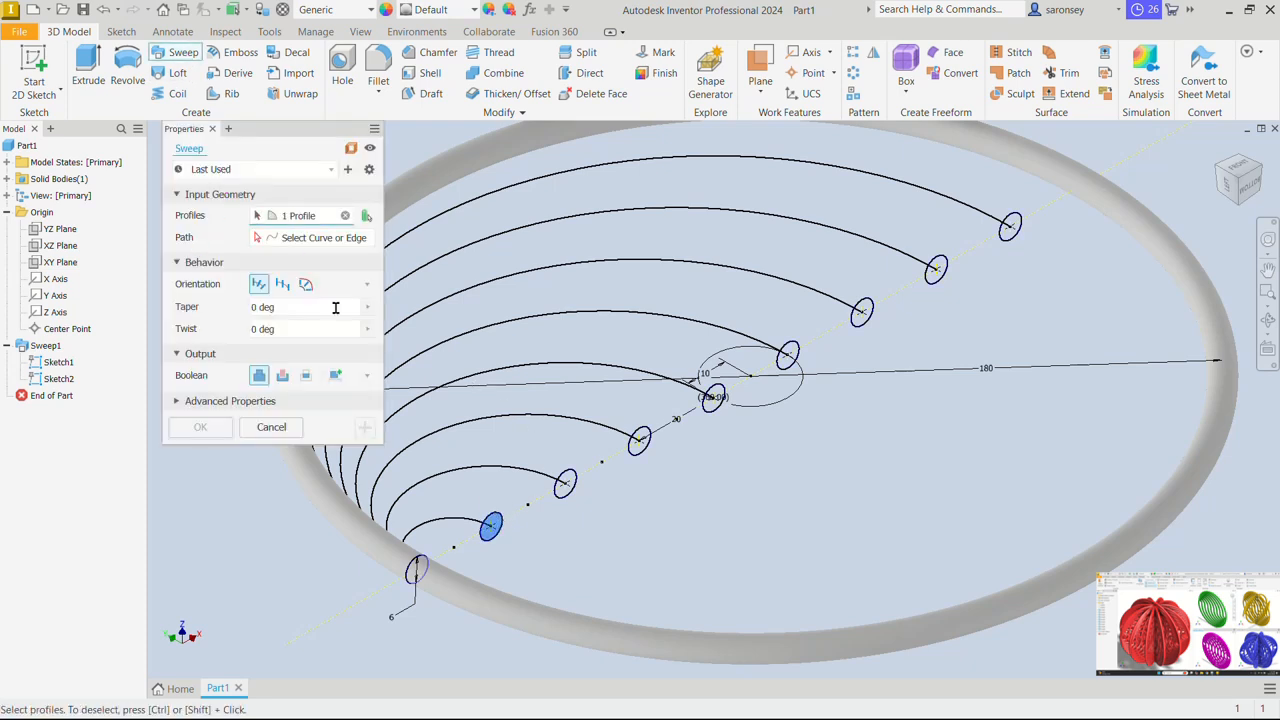
click(432, 522)
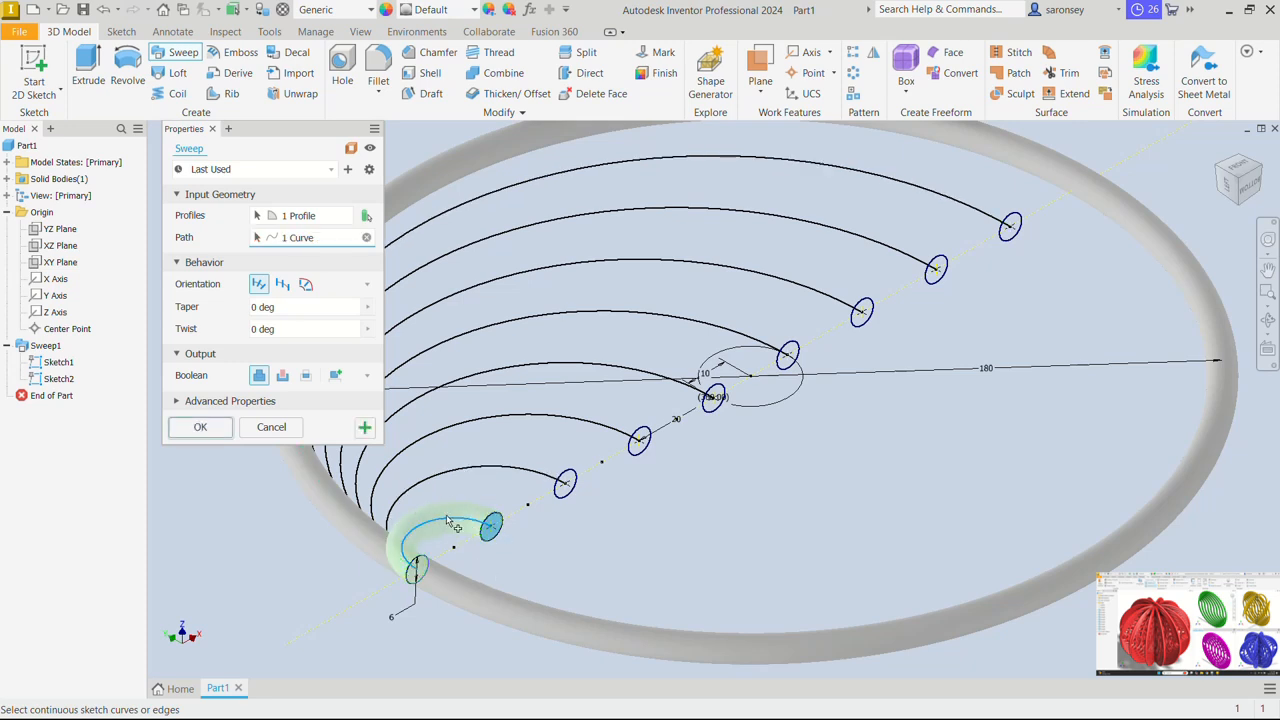
click(371, 428)
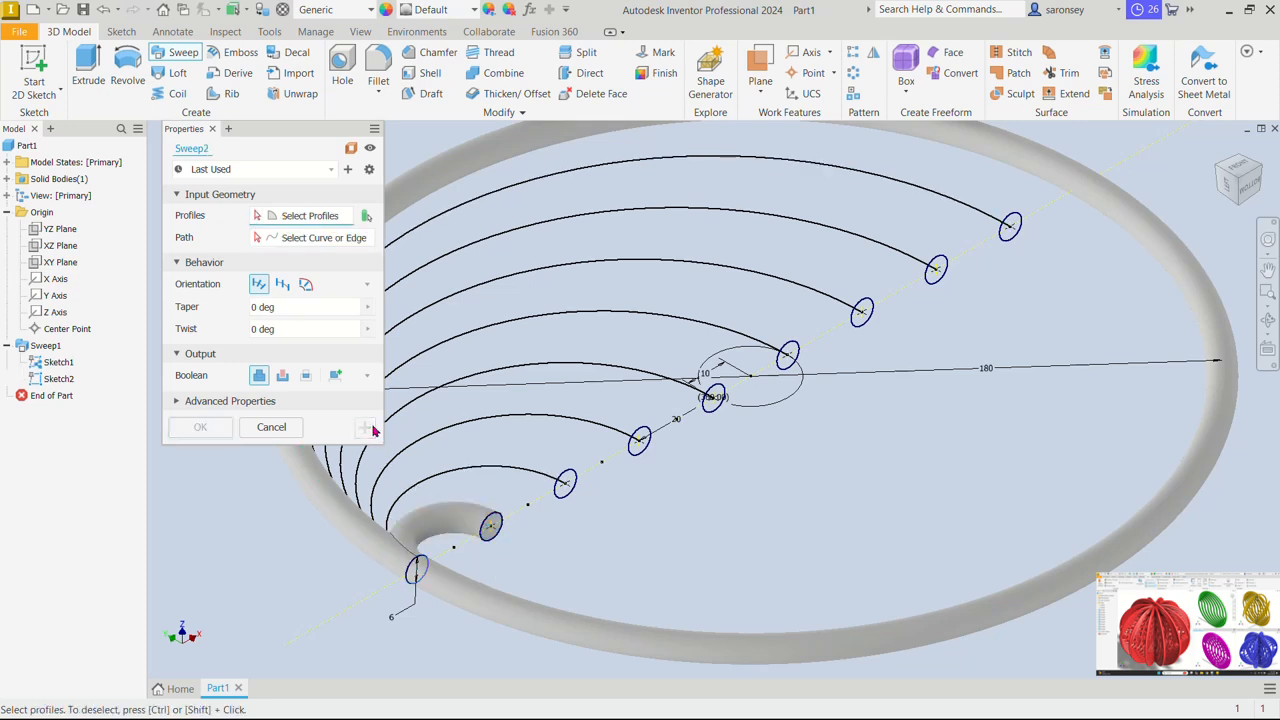
Sweep the second-smallest arc's end circle along its arc as a joined feature, continuing with a new sweep
click(568, 480)
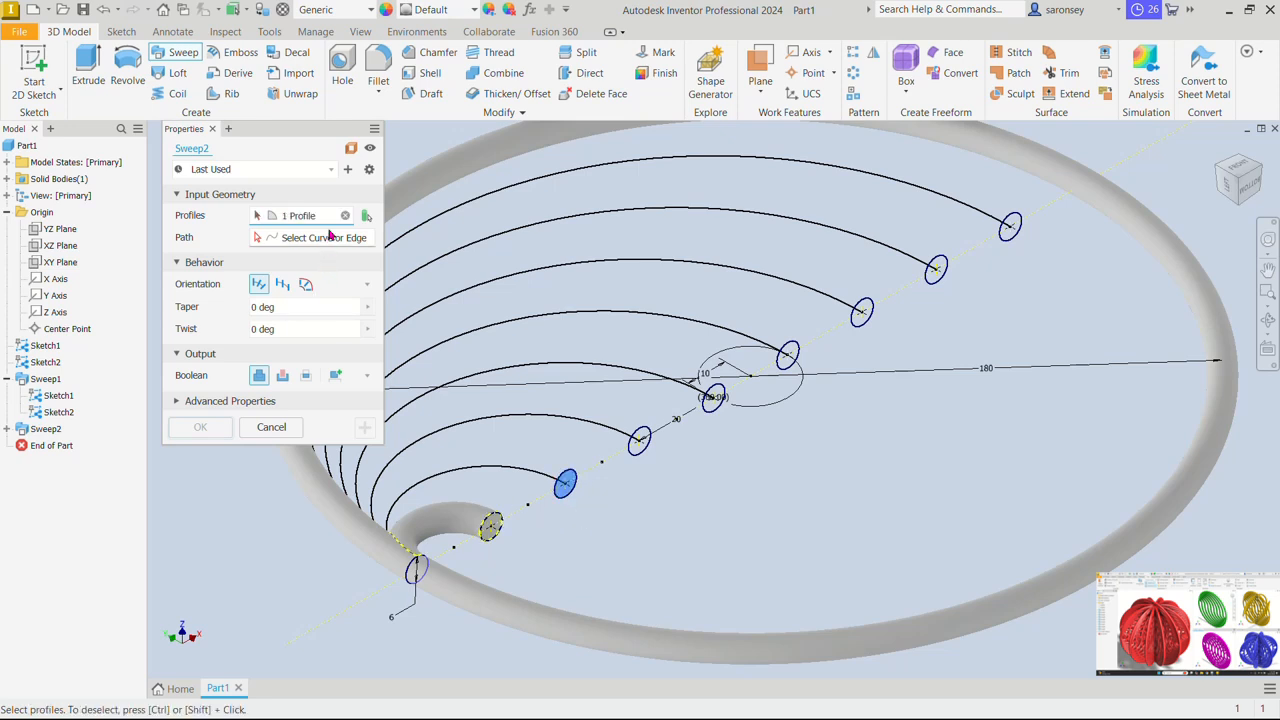
click(342, 241)
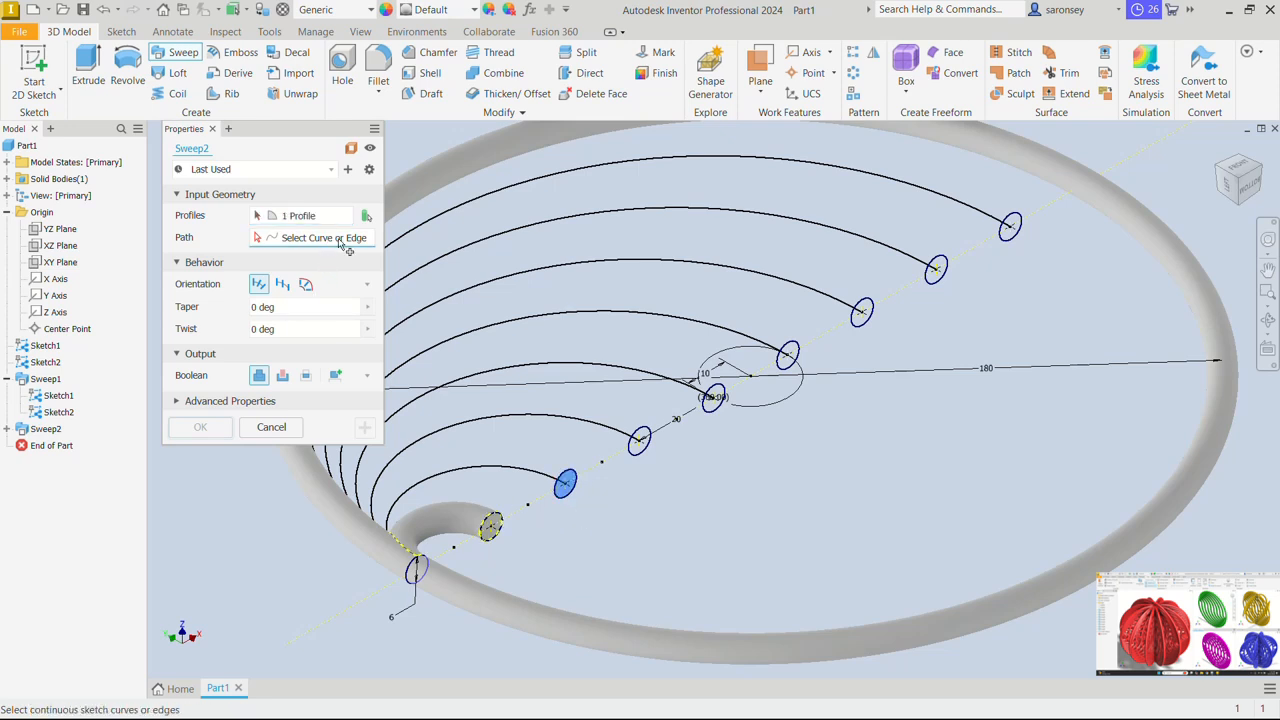
click(509, 470)
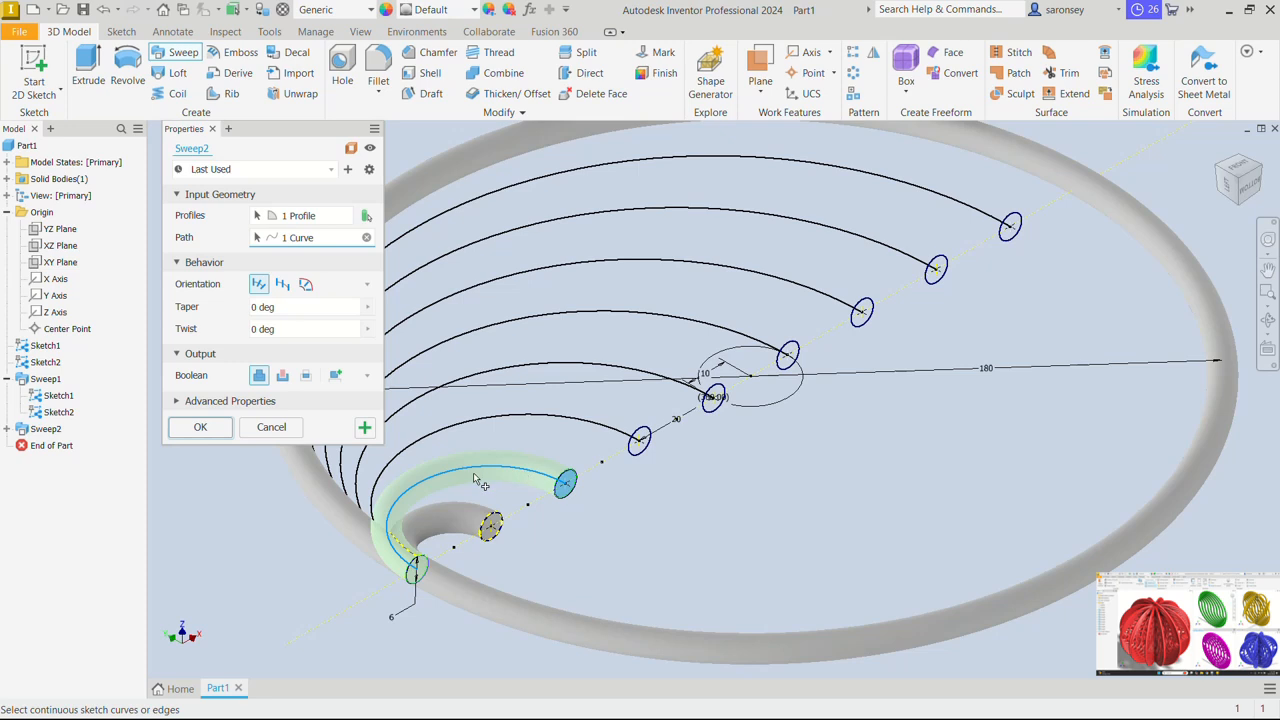
click(366, 427)
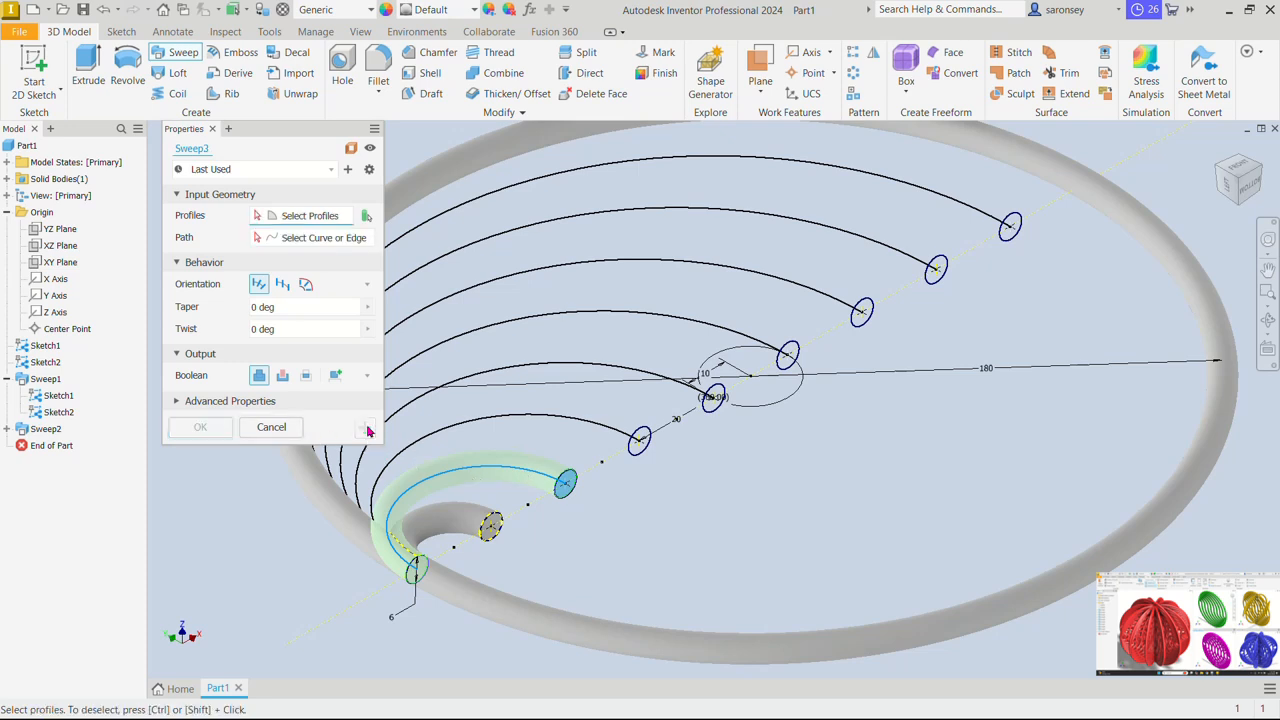
Sweep the end circles of the third- and fourth-smallest arcs along their own arcs as separate joined features, keeping the Sweep command running
click(644, 434)
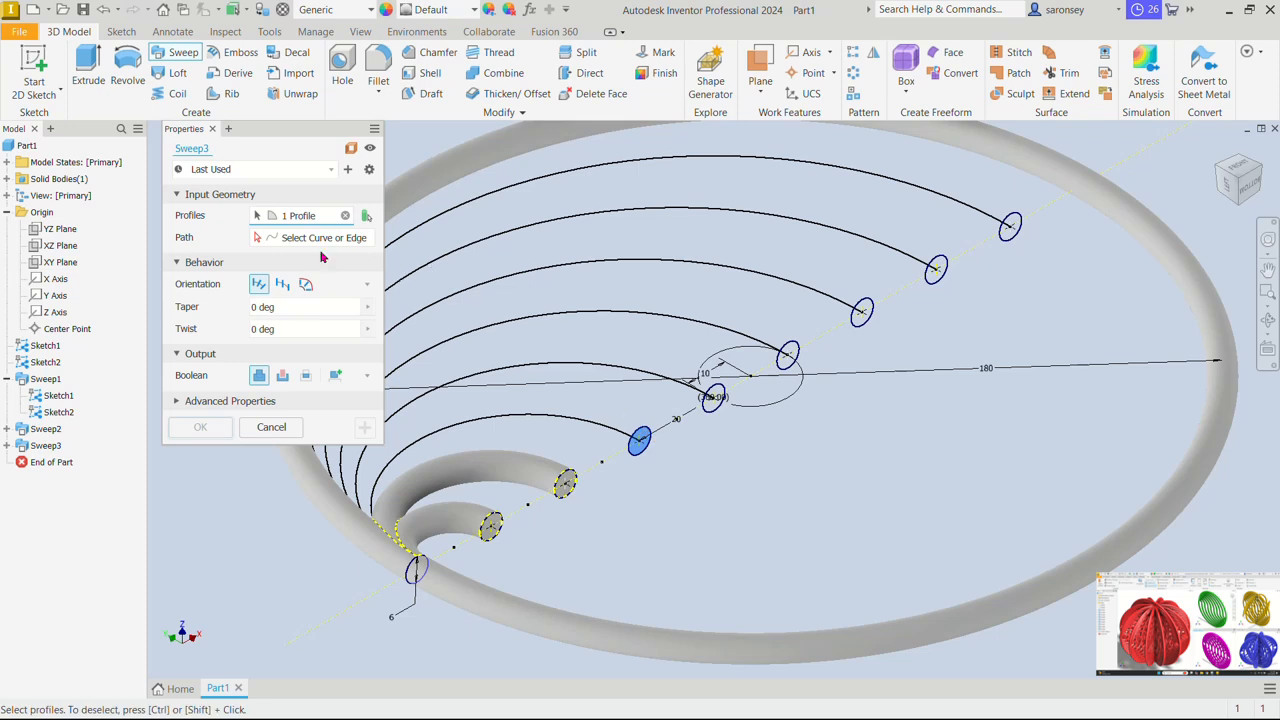
click(320, 240)
click(561, 419)
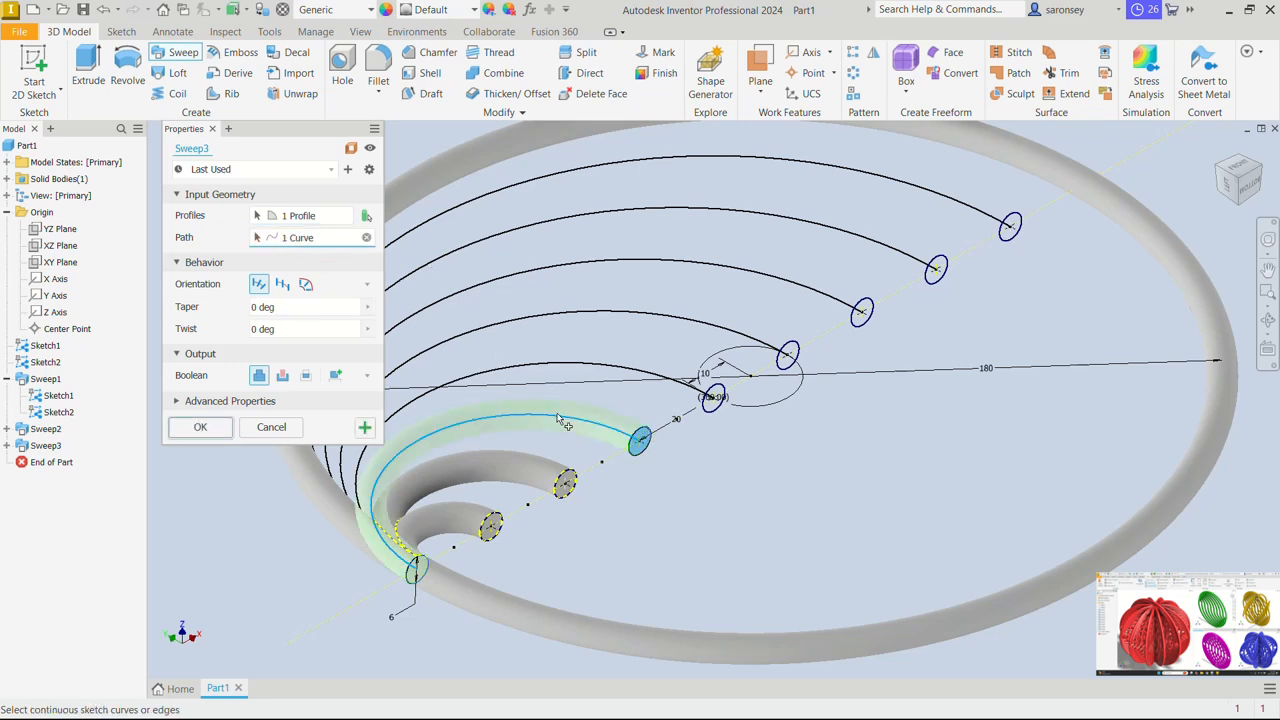
click(366, 428)
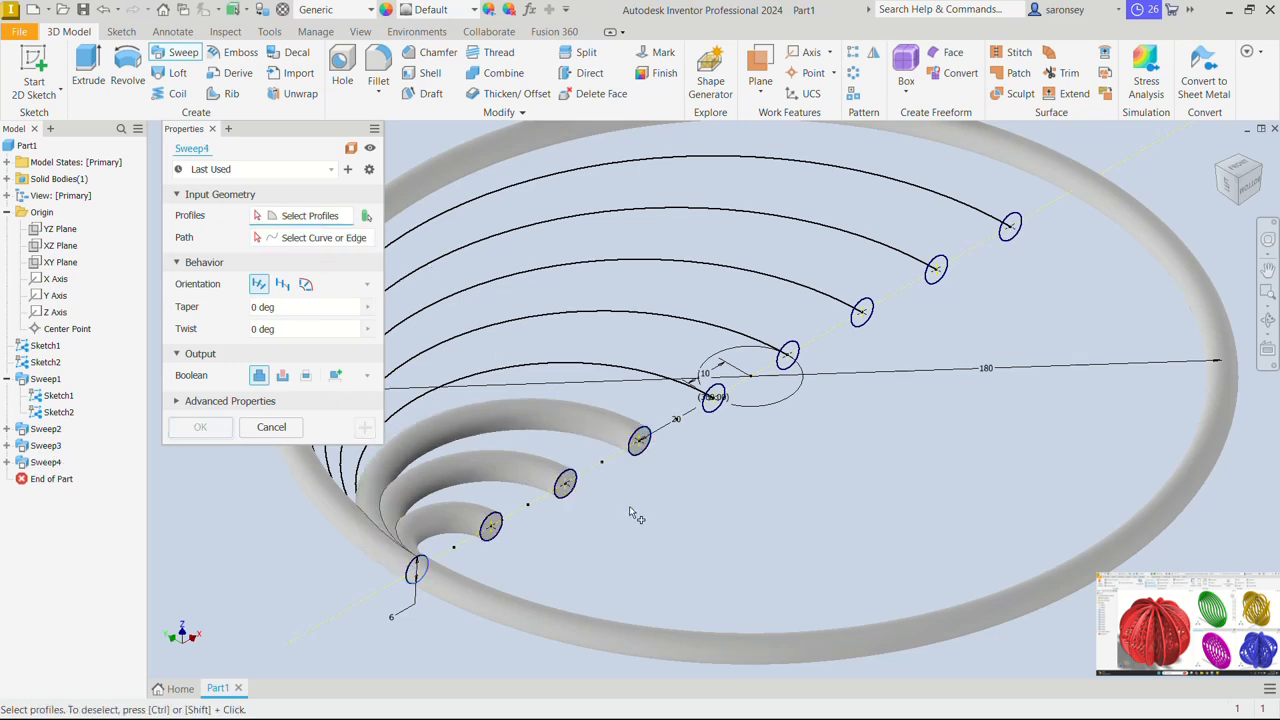
click(713, 396)
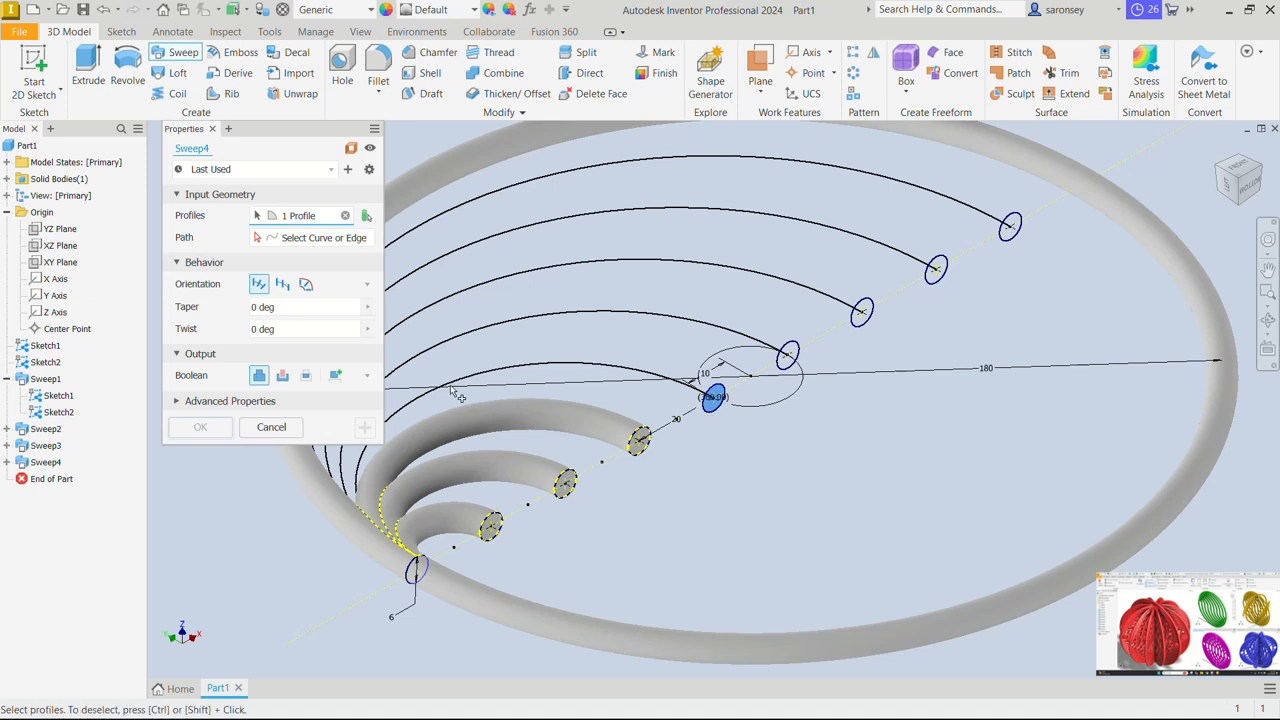
click(668, 384)
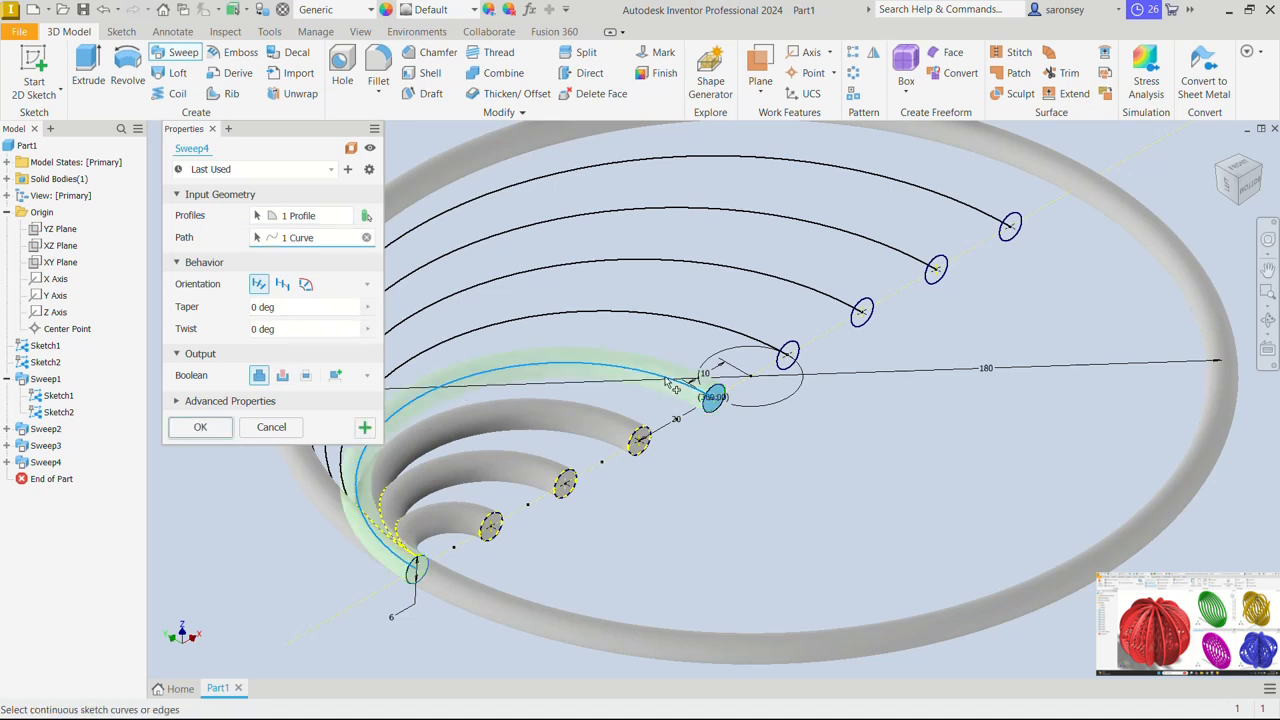
click(367, 428)
Sweep the end circles of the fifth- and sixth-smallest arcs along their respective arcs as joined features, continuing with a new sweep
click(787, 355)
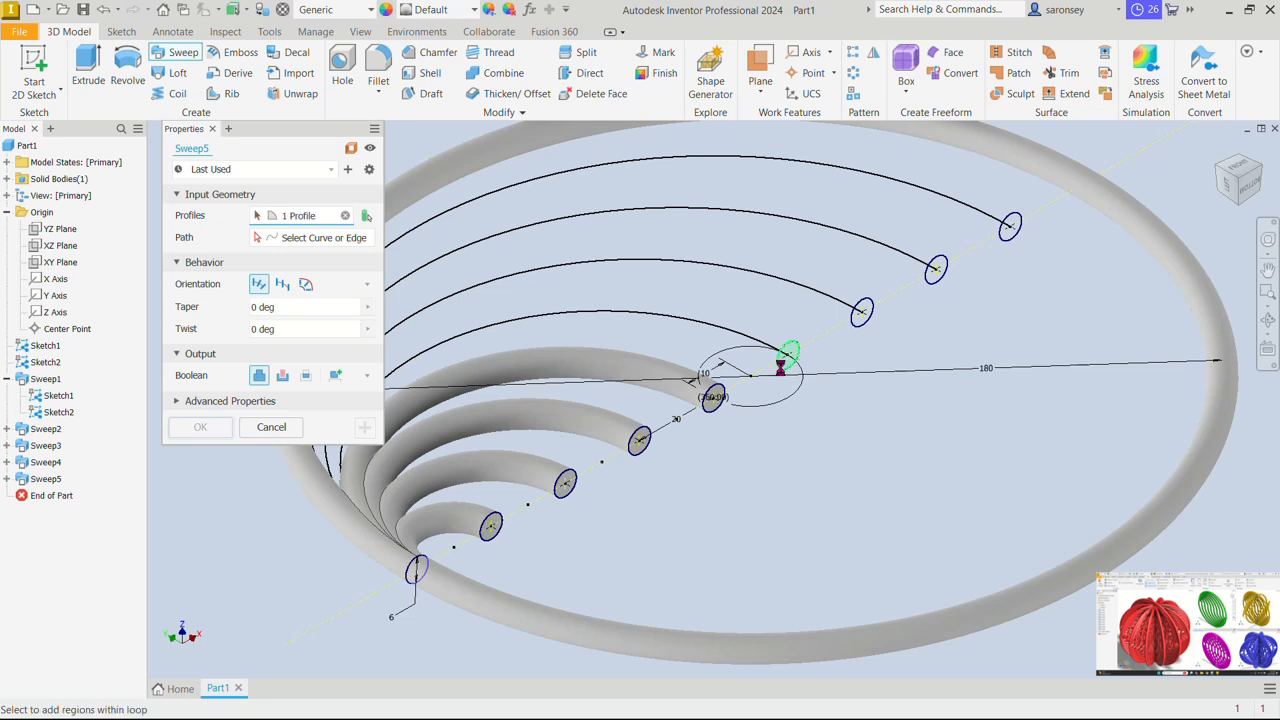
click(660, 316)
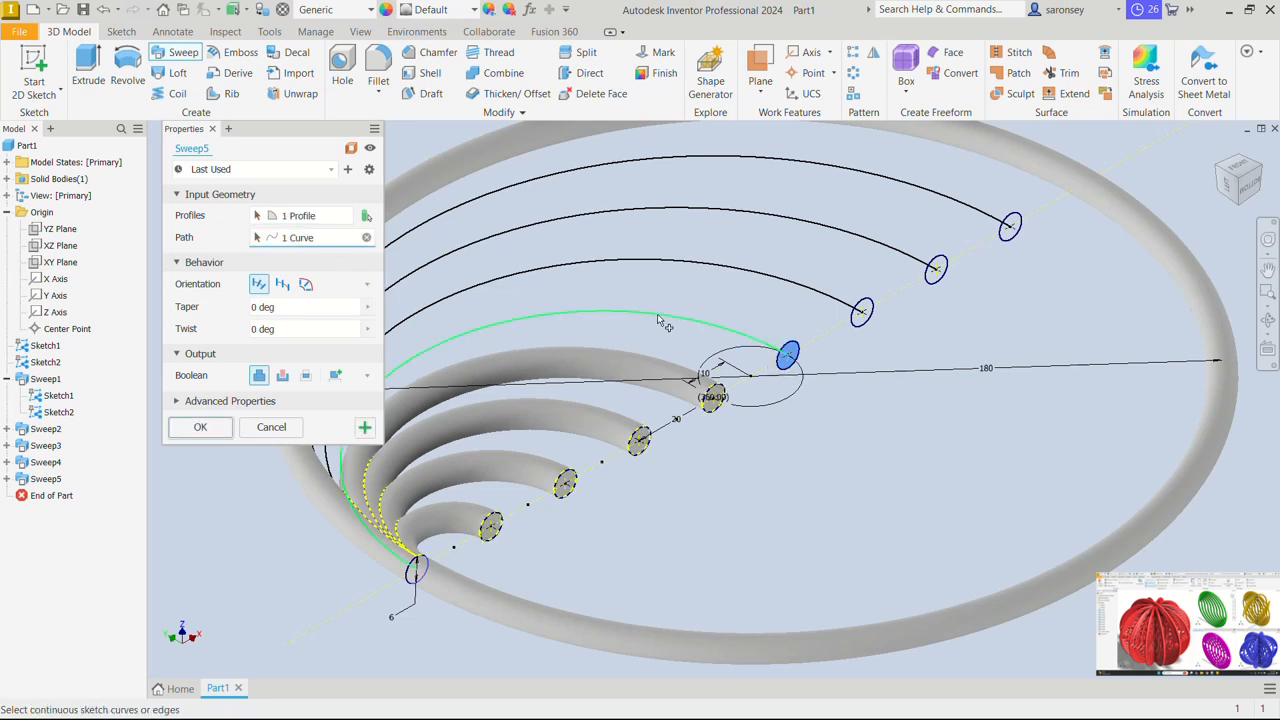
click(365, 427)
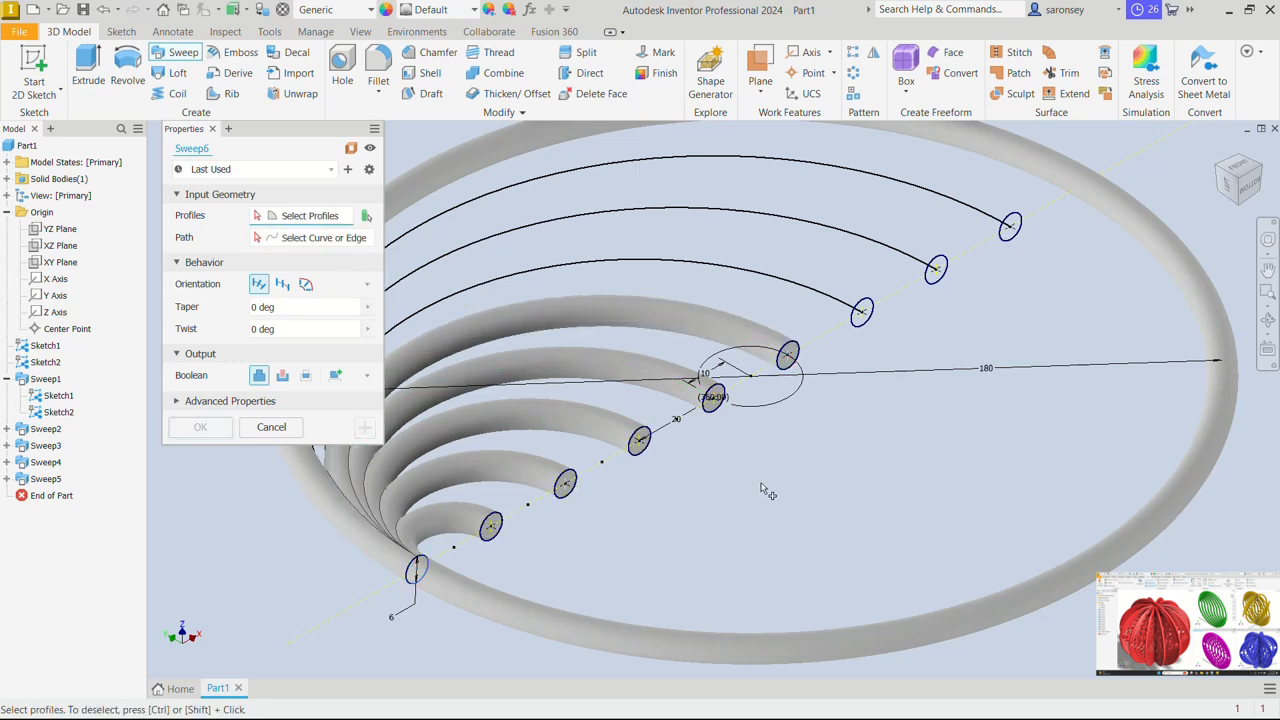
click(861, 312)
click(310, 239)
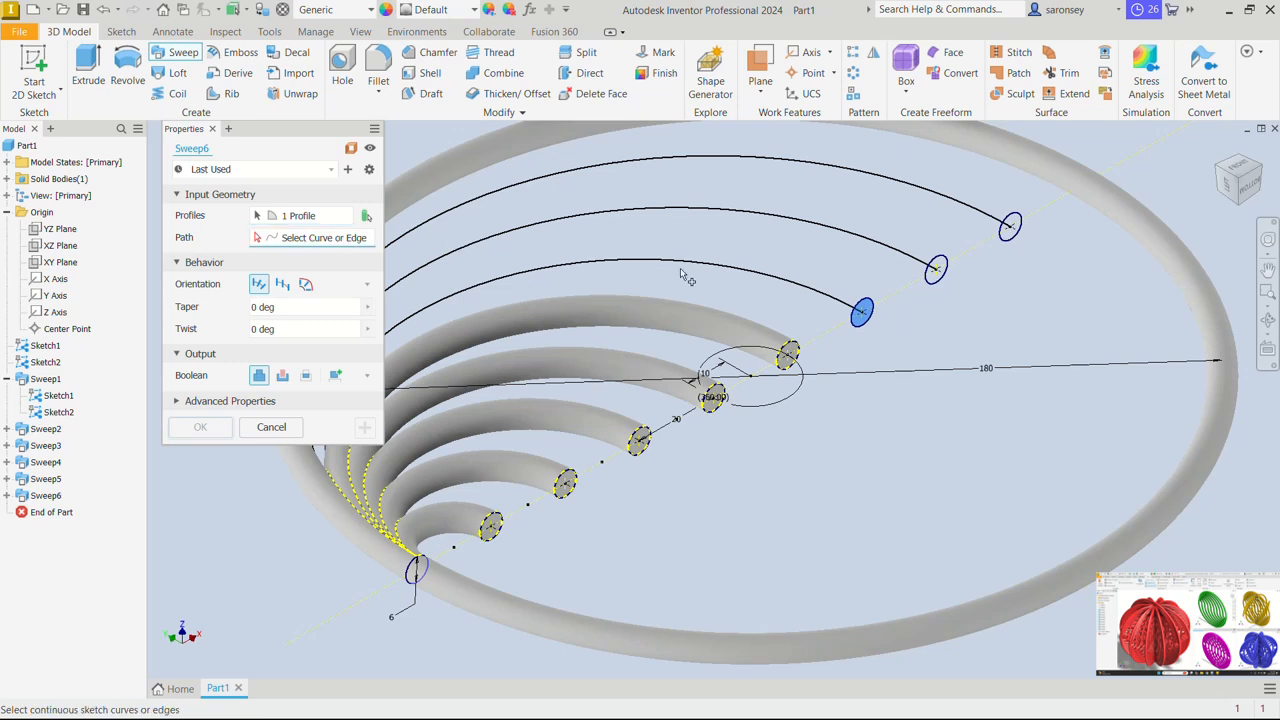
click(773, 286)
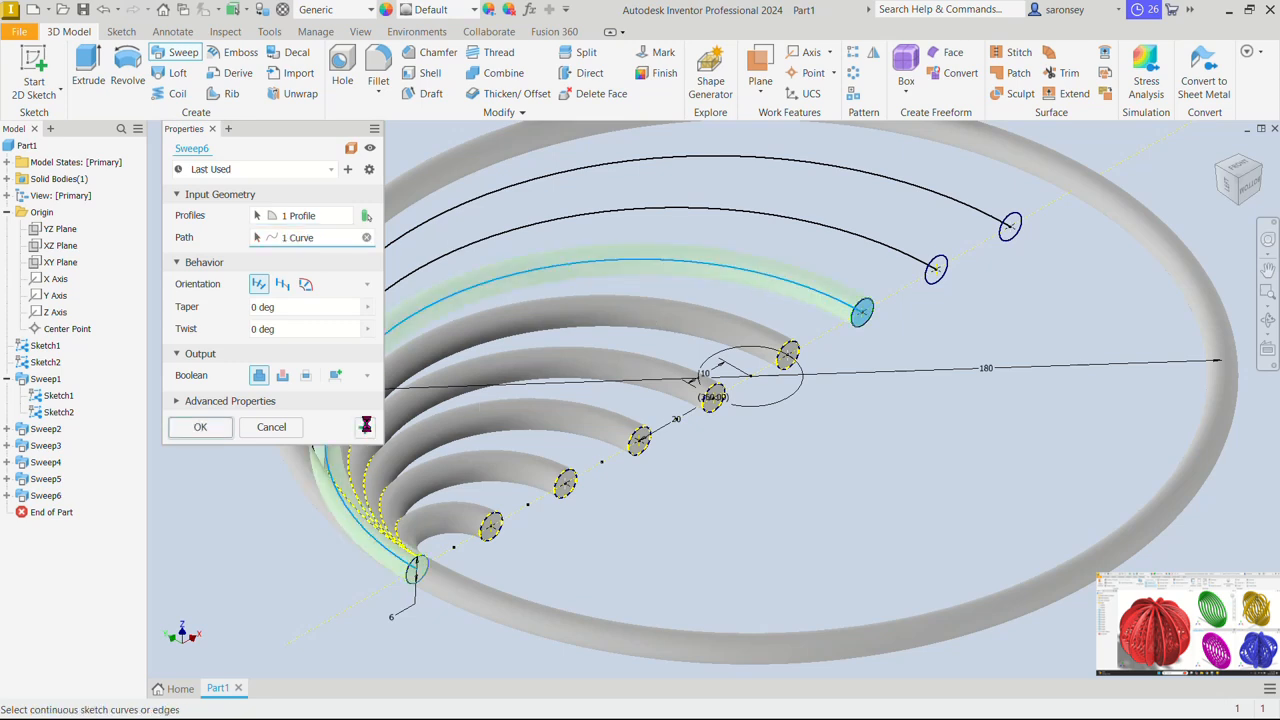
click(365, 427)
Sweep the end circles of the two largest arcs along their respective arcs as joined features and finish the Sweep command
click(936, 268)
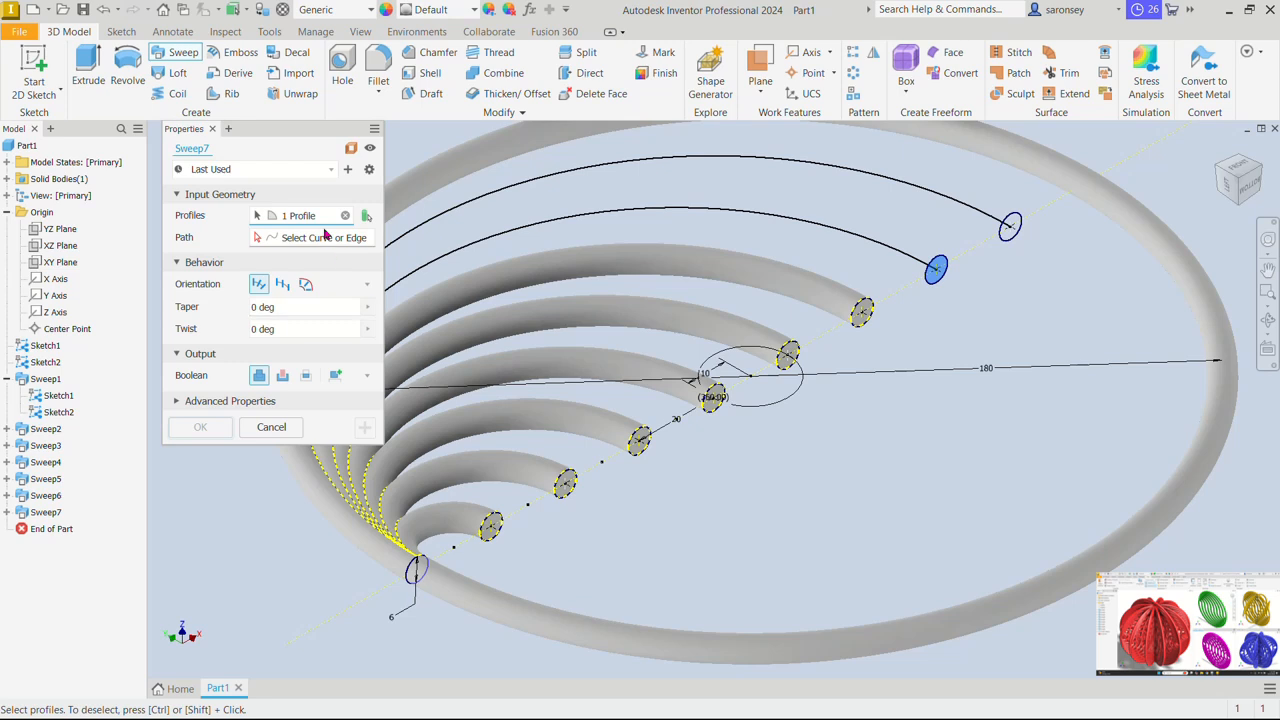
click(325, 240)
click(712, 211)
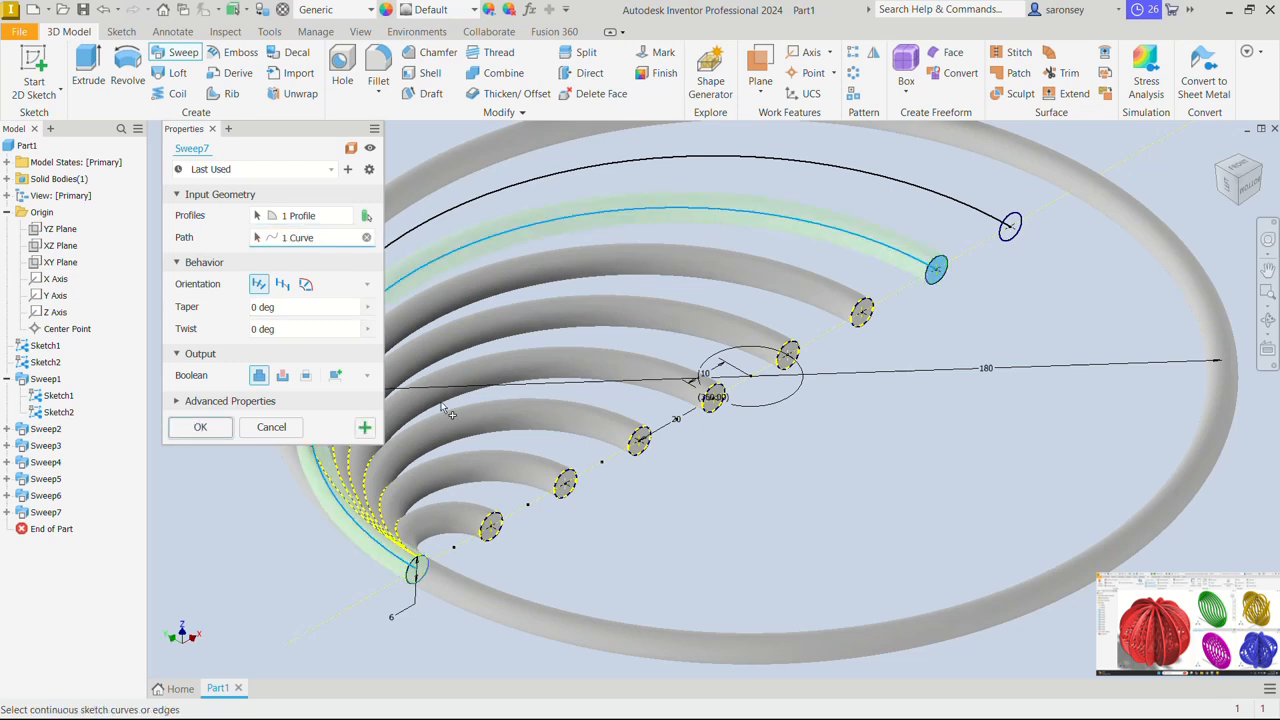
click(365, 428)
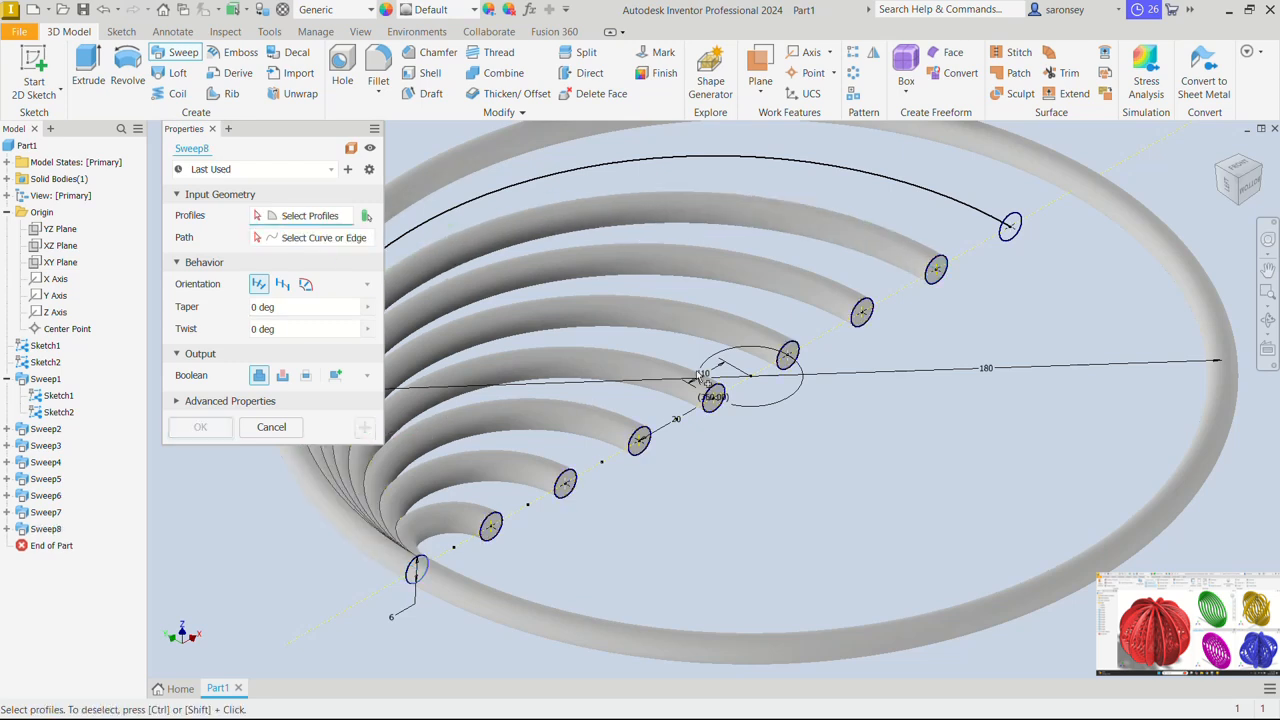
click(1011, 228)
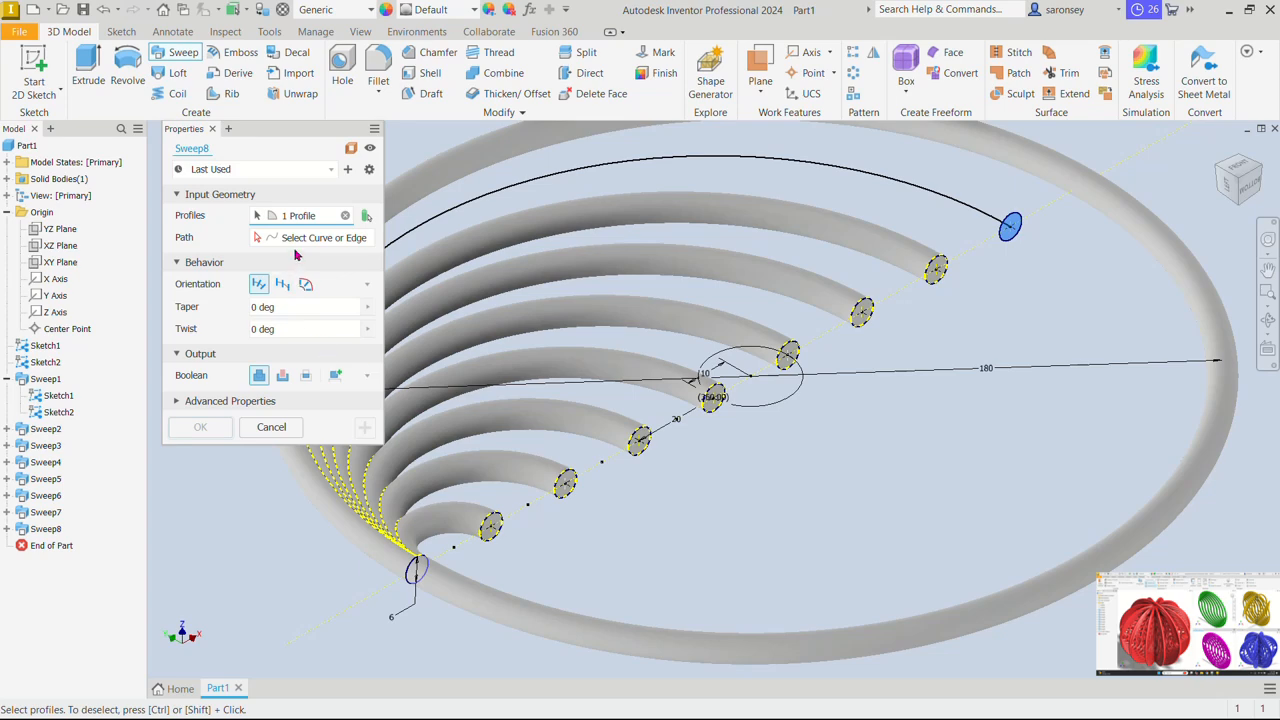
click(835, 172)
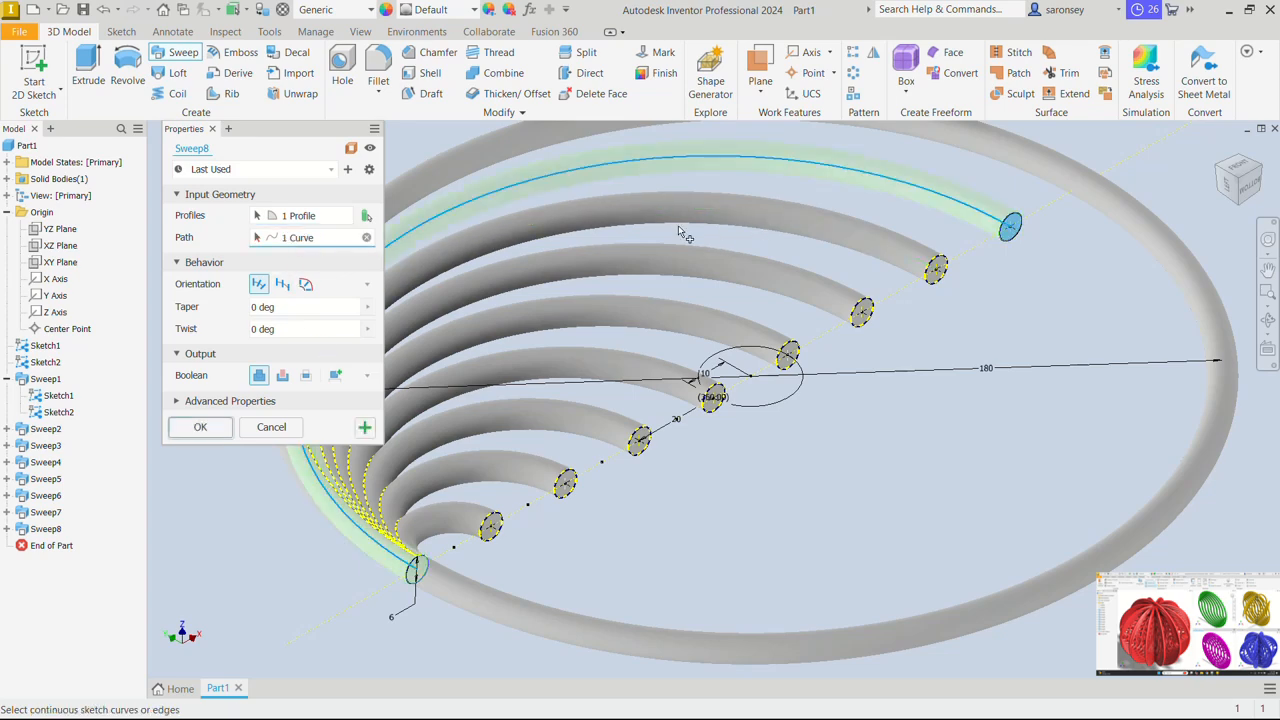
click(203, 430)
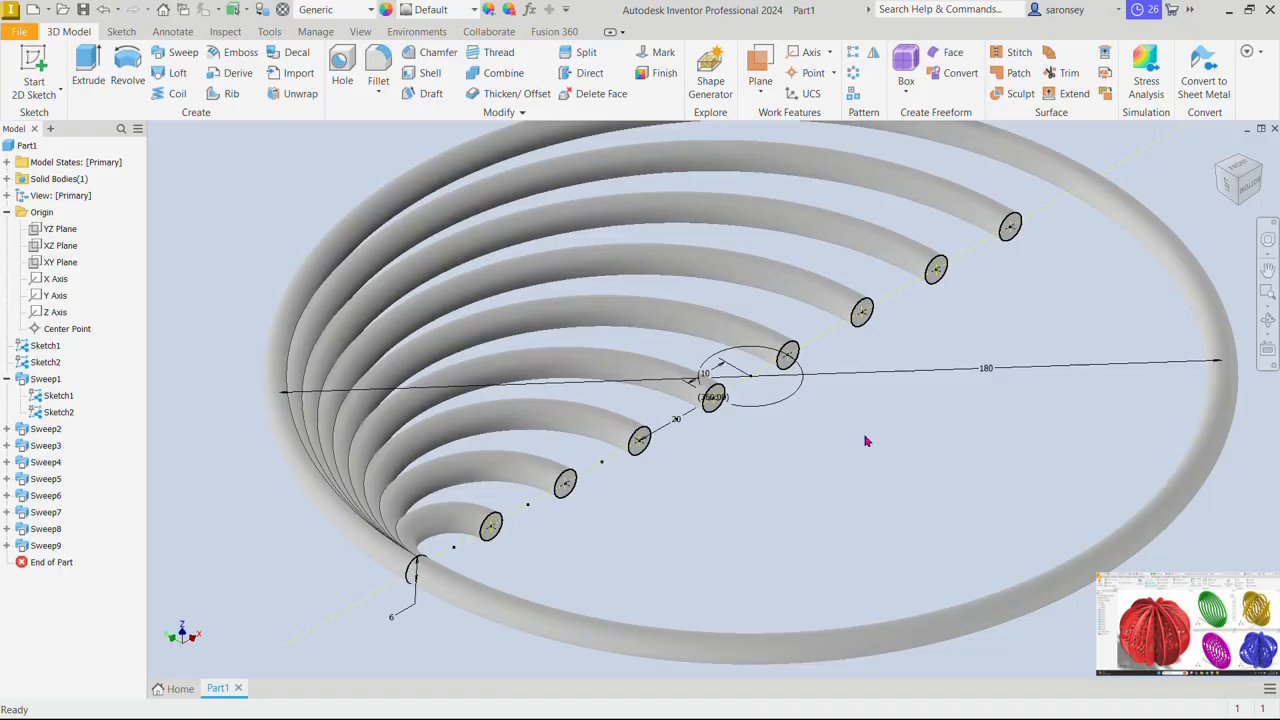
scroll(866, 441, down, 5)
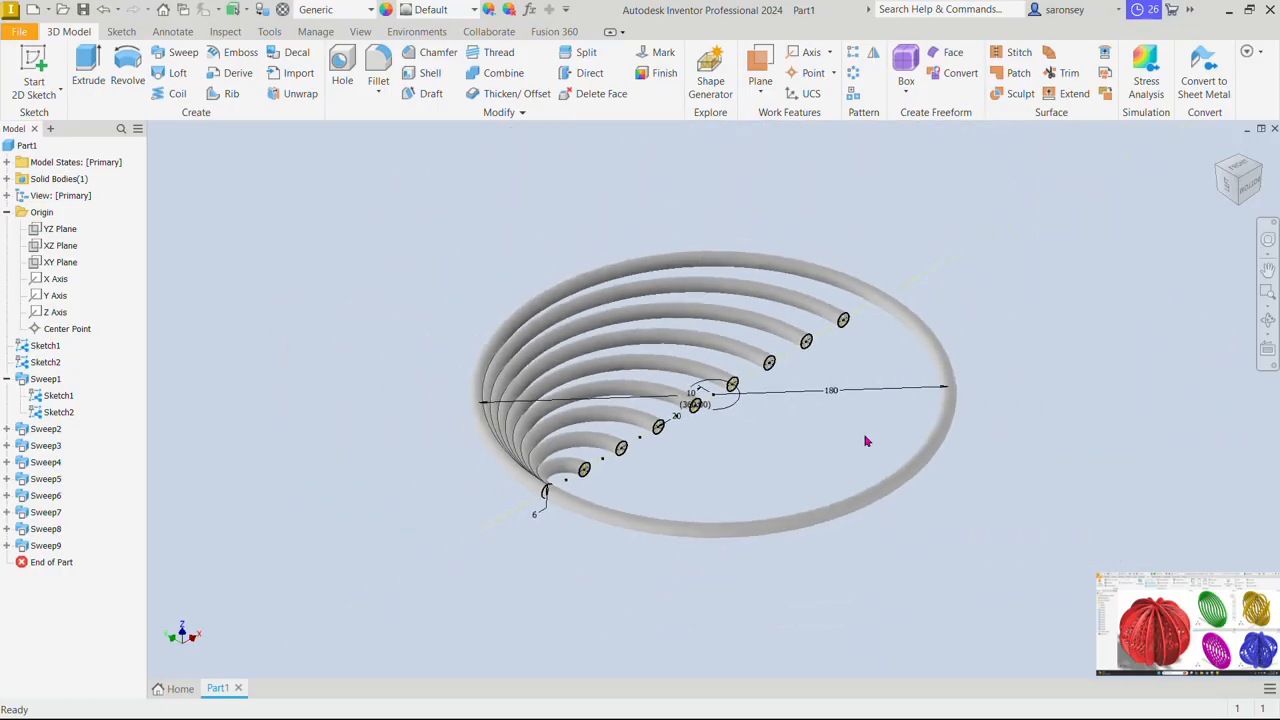
scroll(866, 441, up, 5)
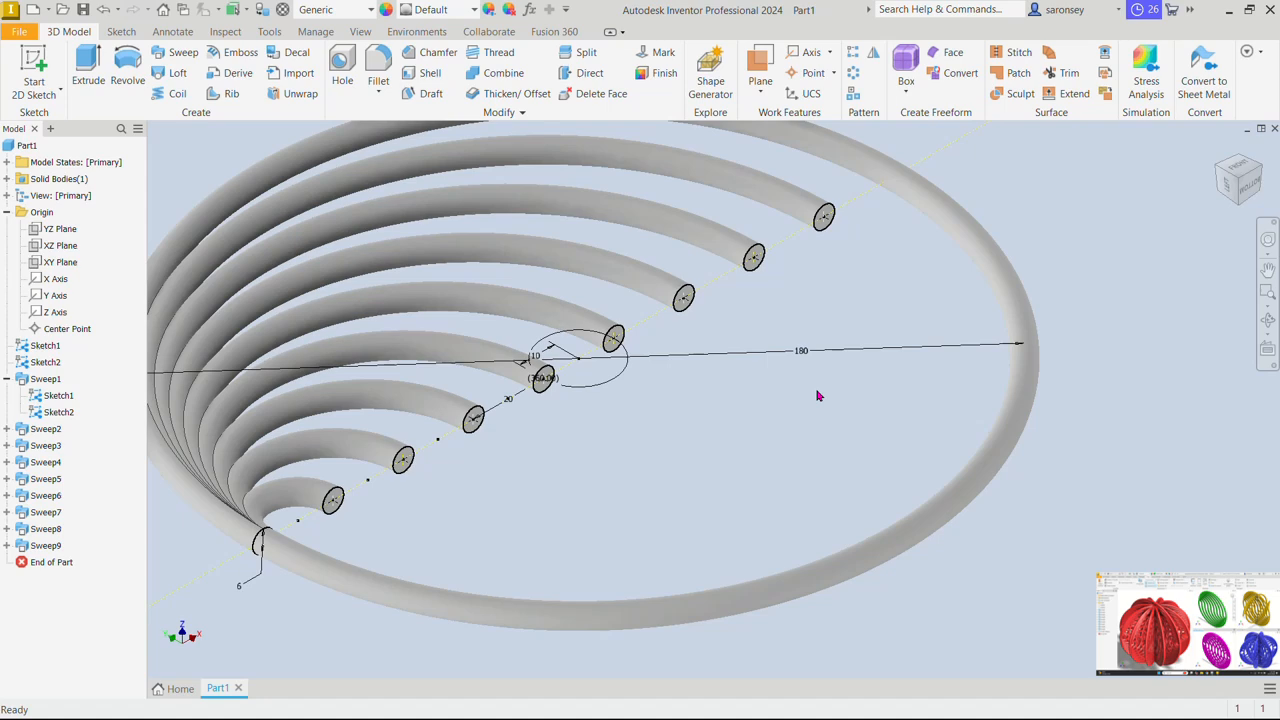
scroll(817, 396, down, 4)
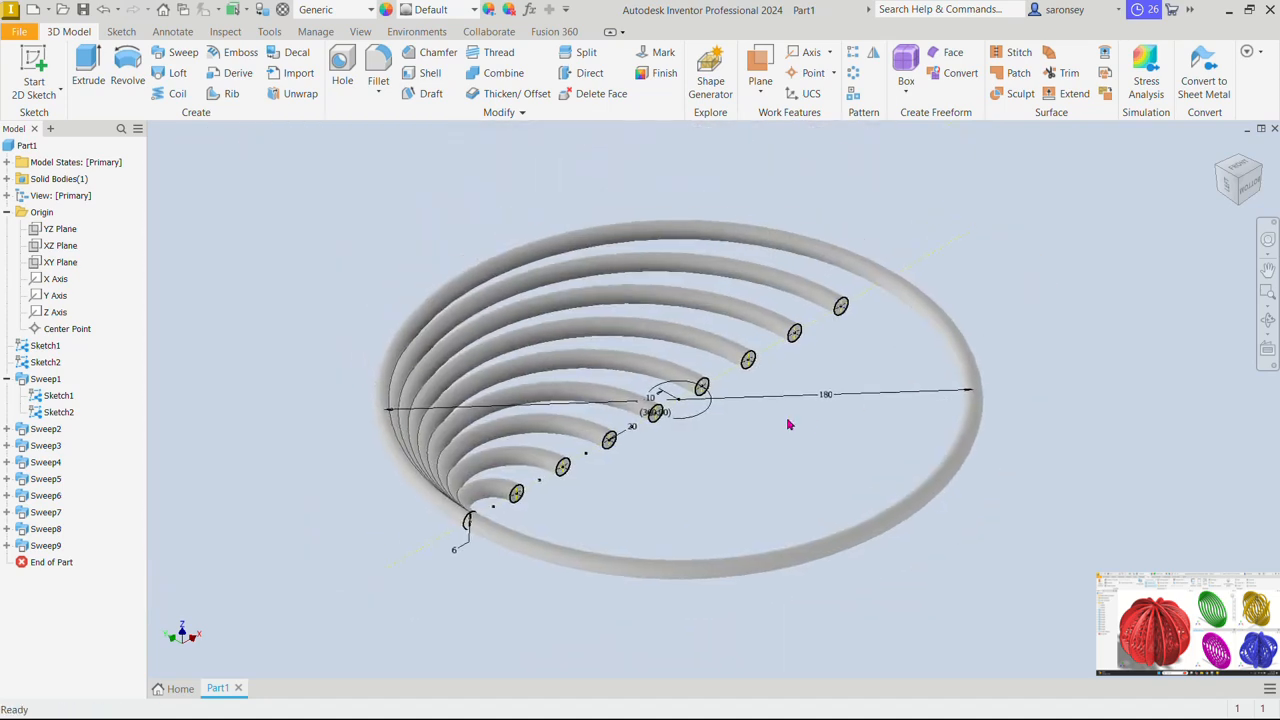
scroll(787, 424, up, 4)
scroll(786, 424, down, 3)
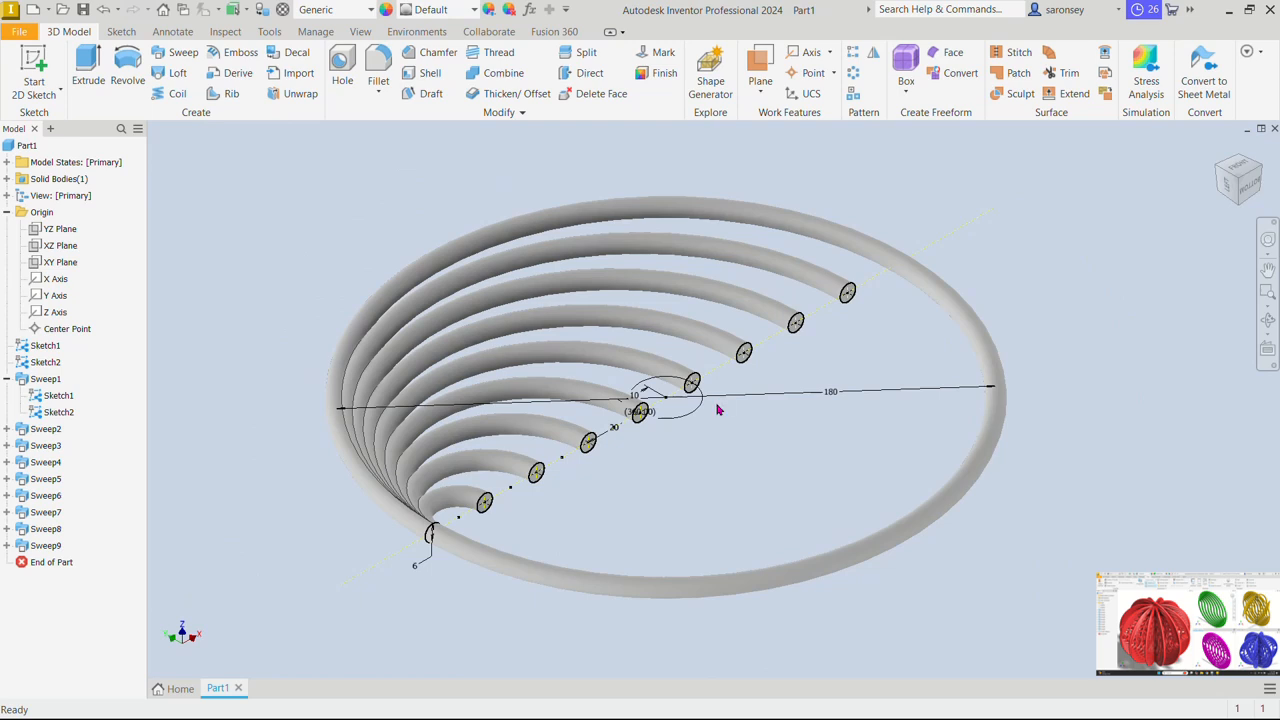
Hide Sketch1 and Sketch2 so that only the swept solid is shown
click(53, 348)
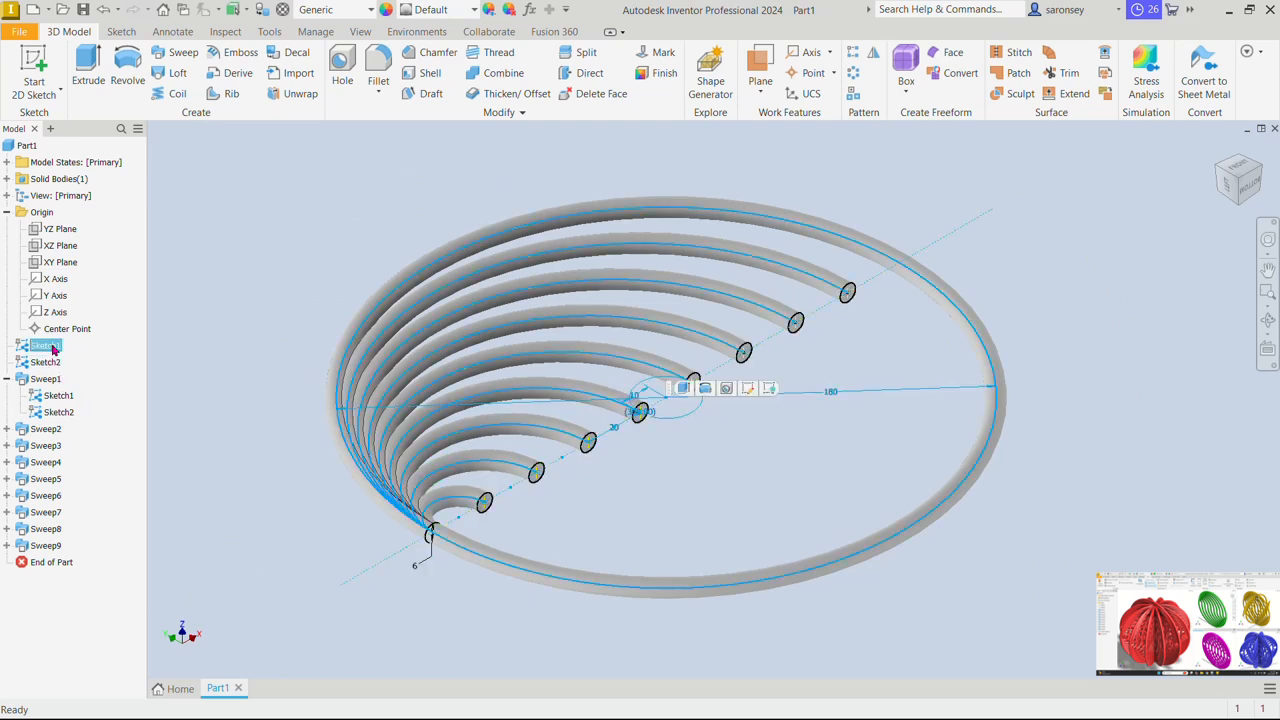
right_click(53, 348)
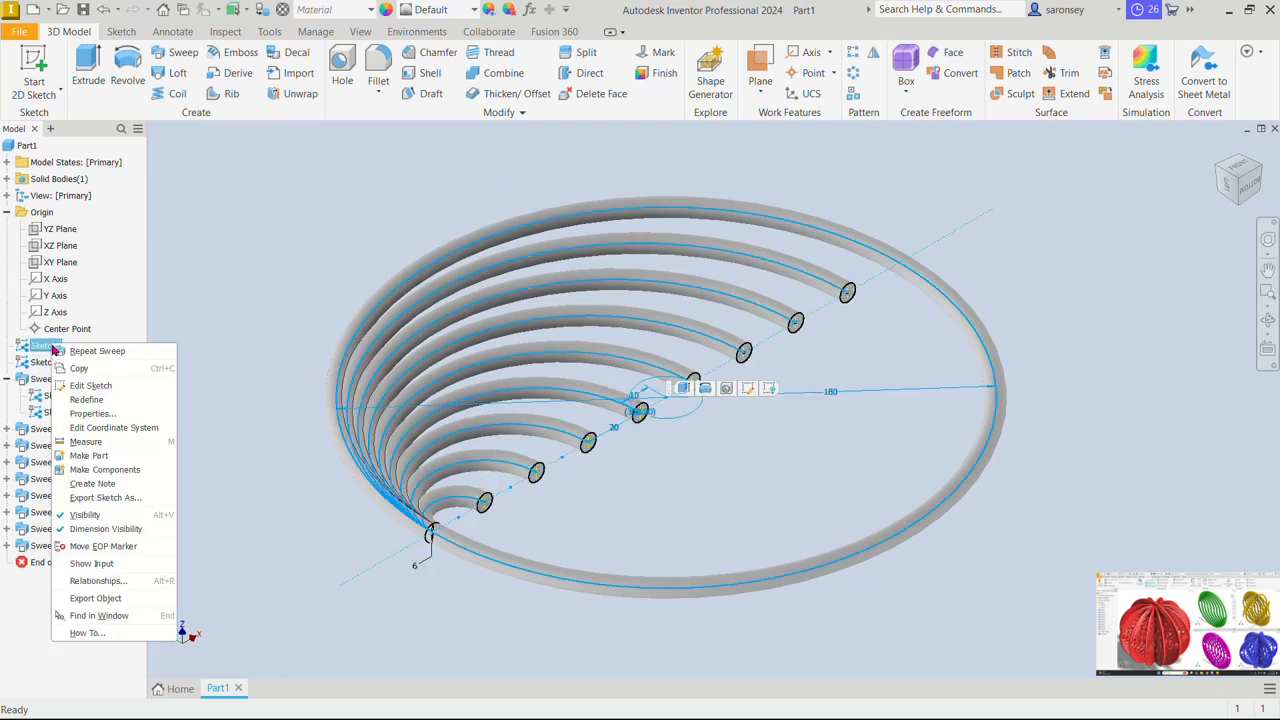
click(119, 515)
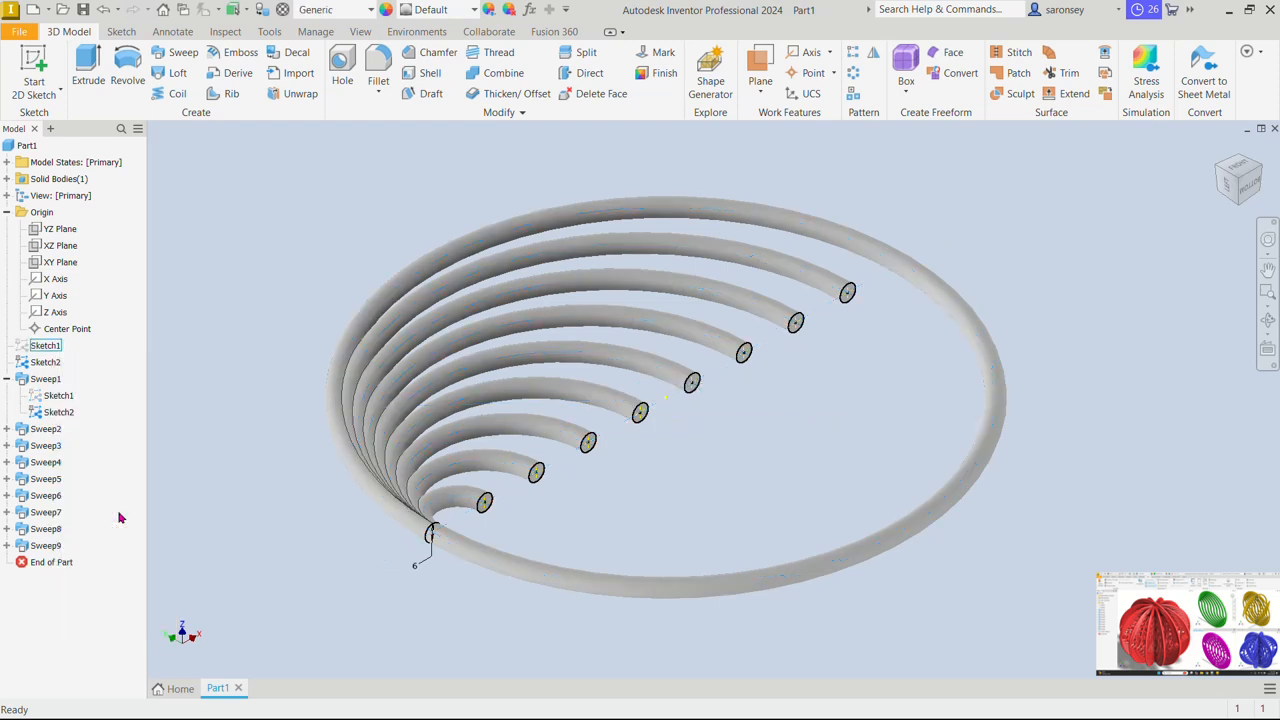
click(54, 367)
right_click(54, 367)
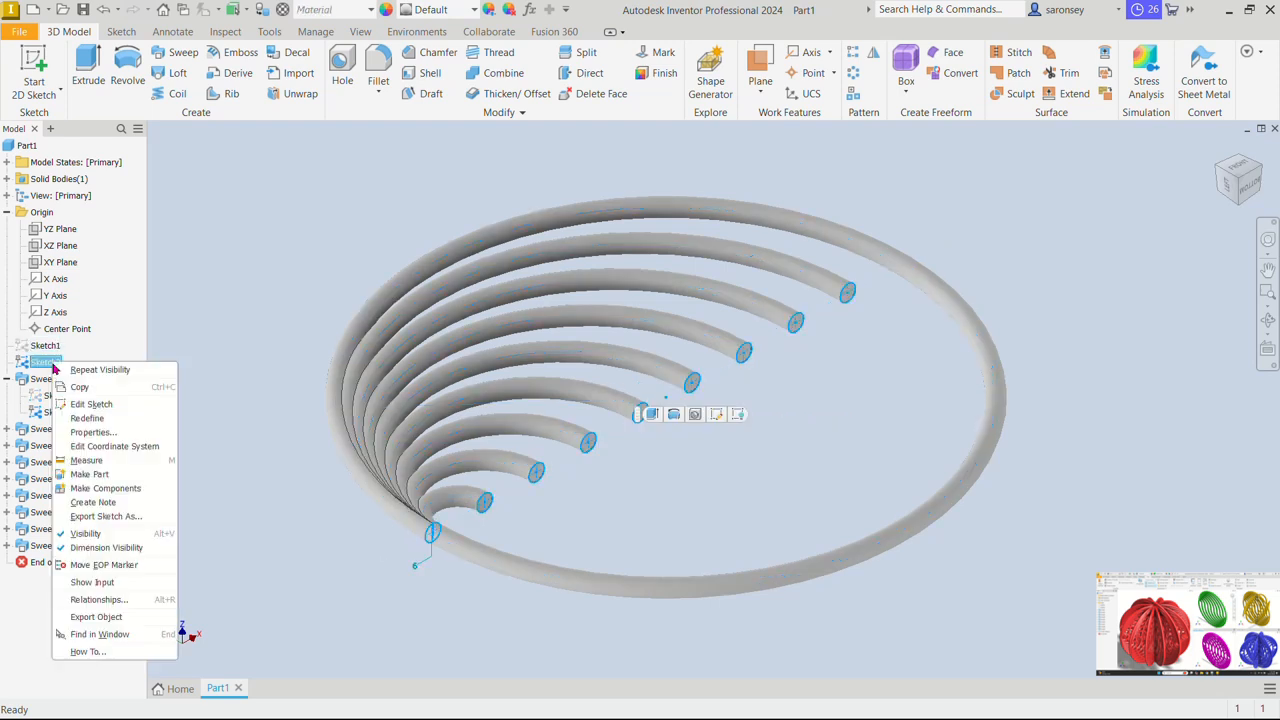
click(94, 536)
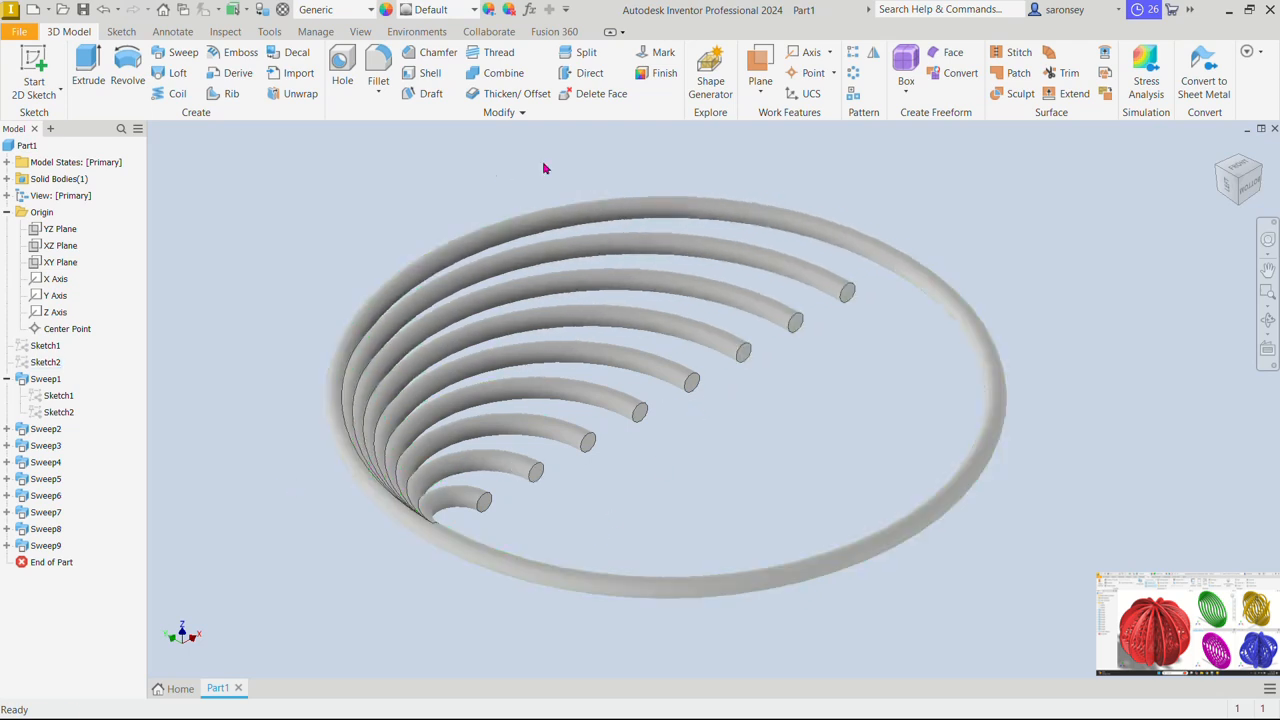
Create a circular pattern of Sweep2 through Sweep9 around the Z axis with 2 occurrences over 360 degrees
click(853, 73)
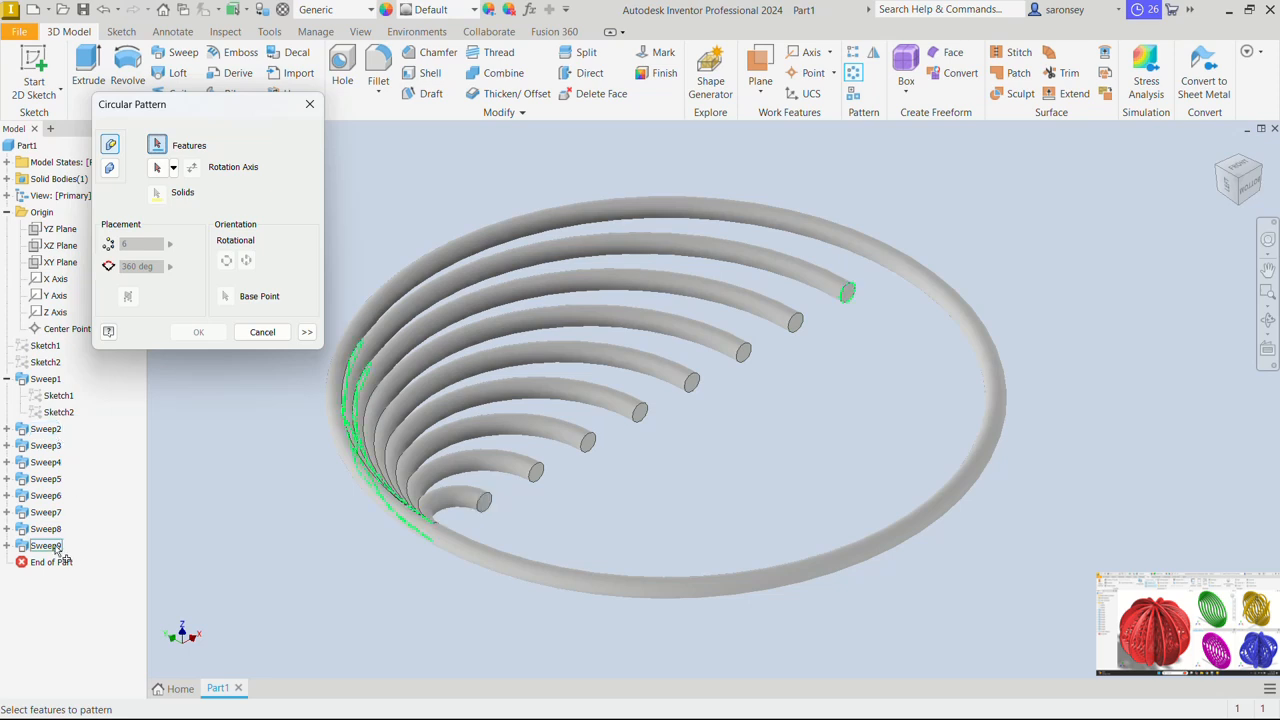
click(52, 431)
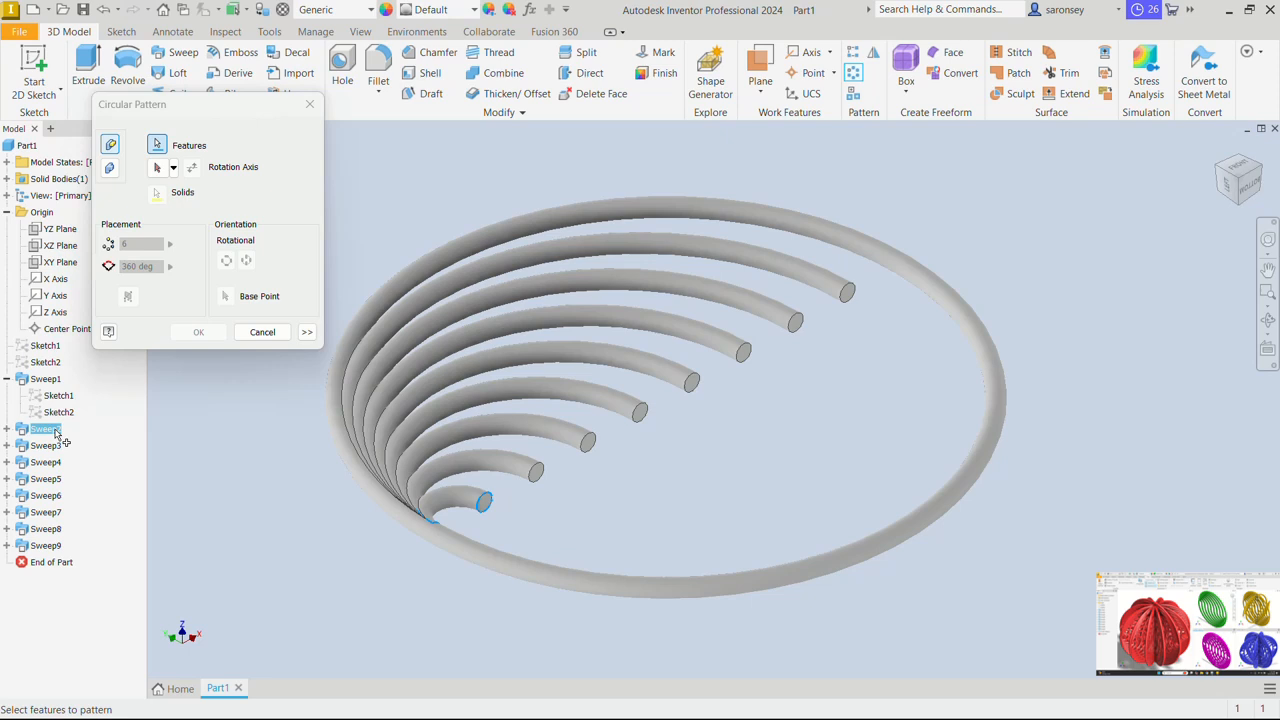
shift+click(45, 546)
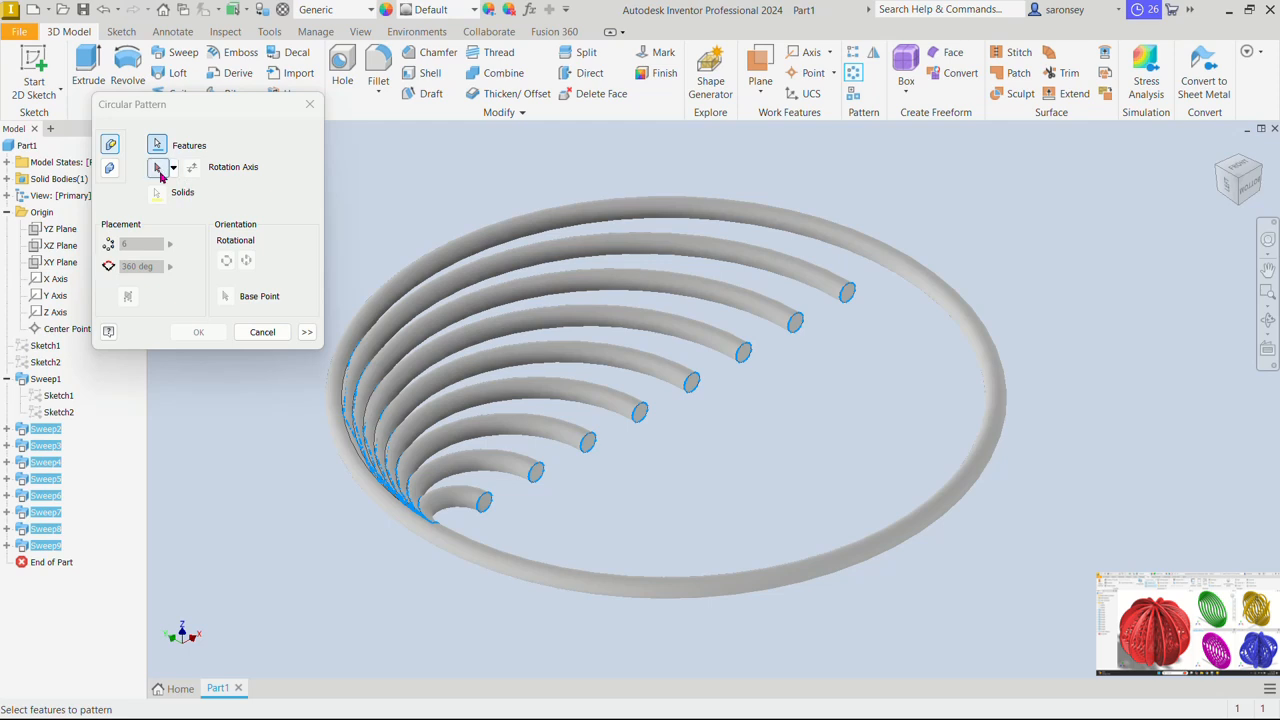
click(159, 172)
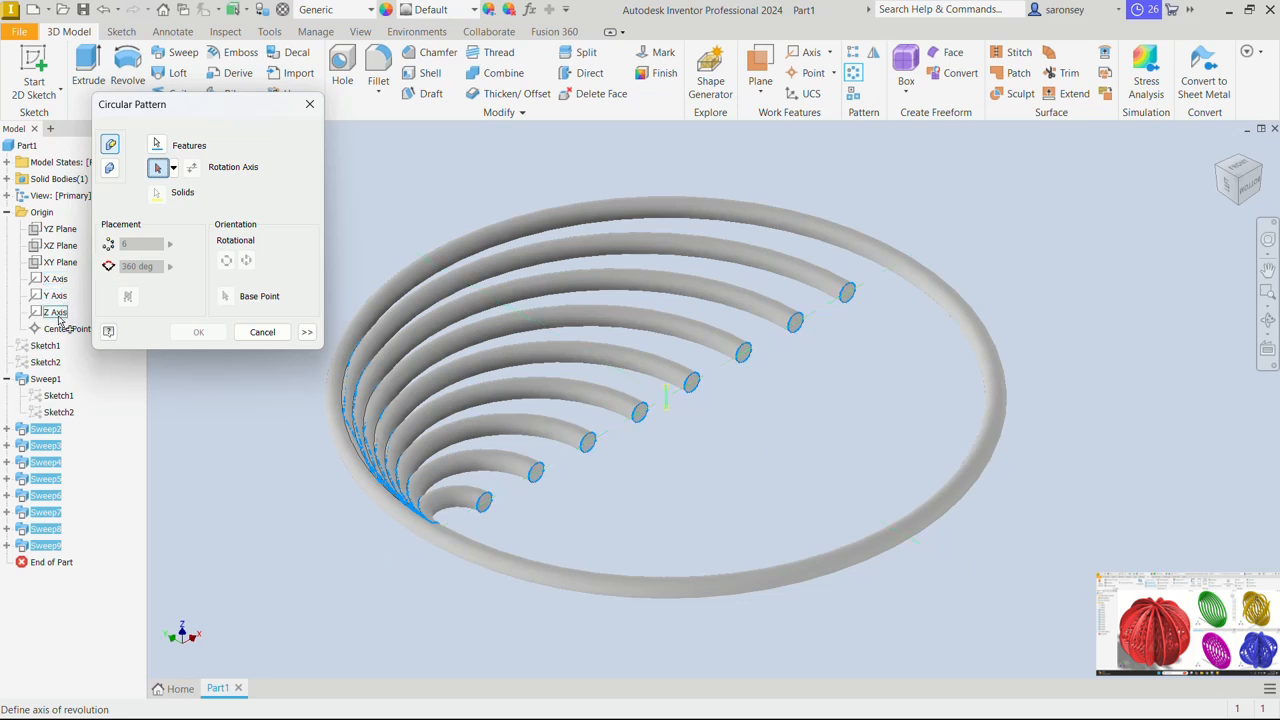
click(57, 316)
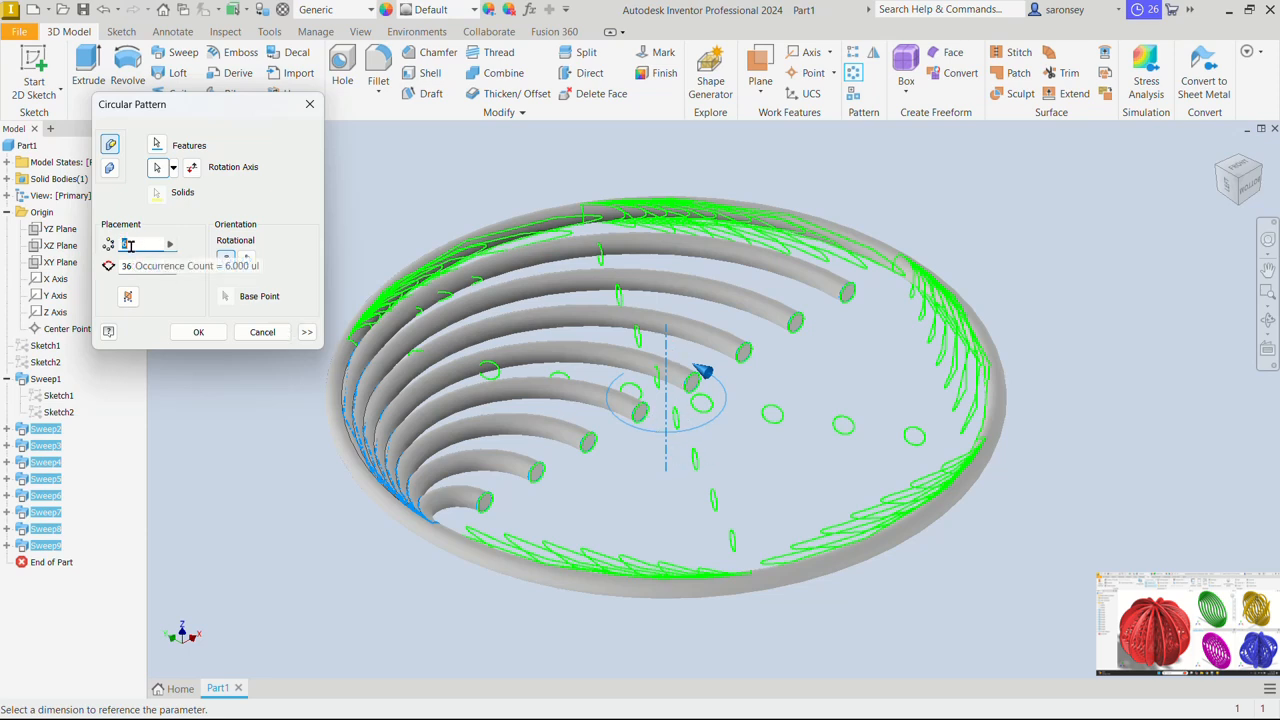
text(2)
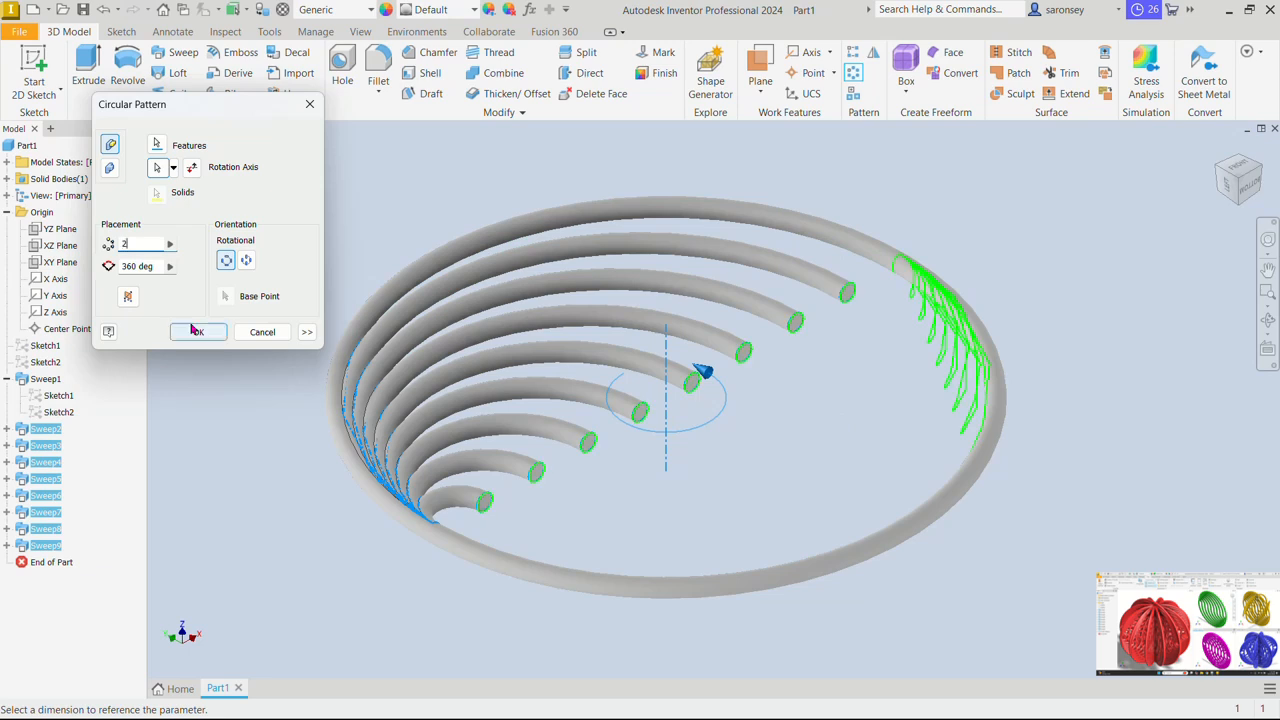
click(196, 333)
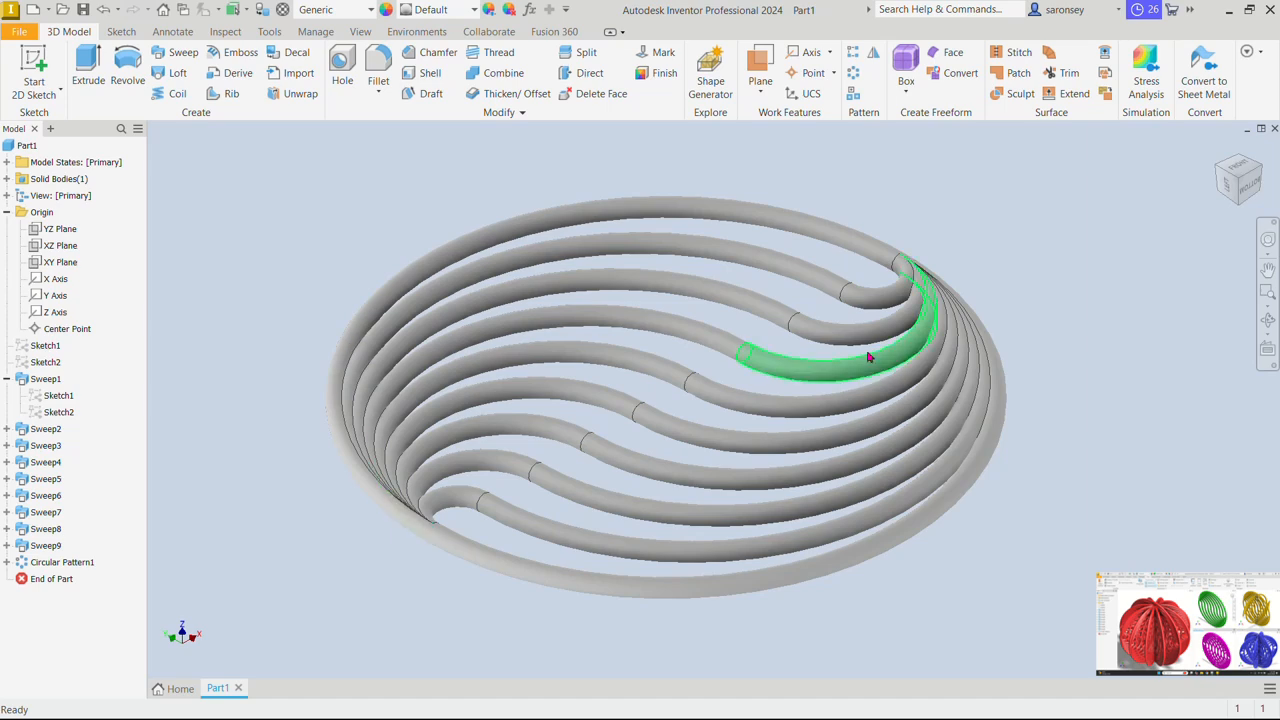
Apply the Blue - Wall Paint - Glossy appearance to the whole part
shift+middle_drag(1094, 238, 1125, 203)
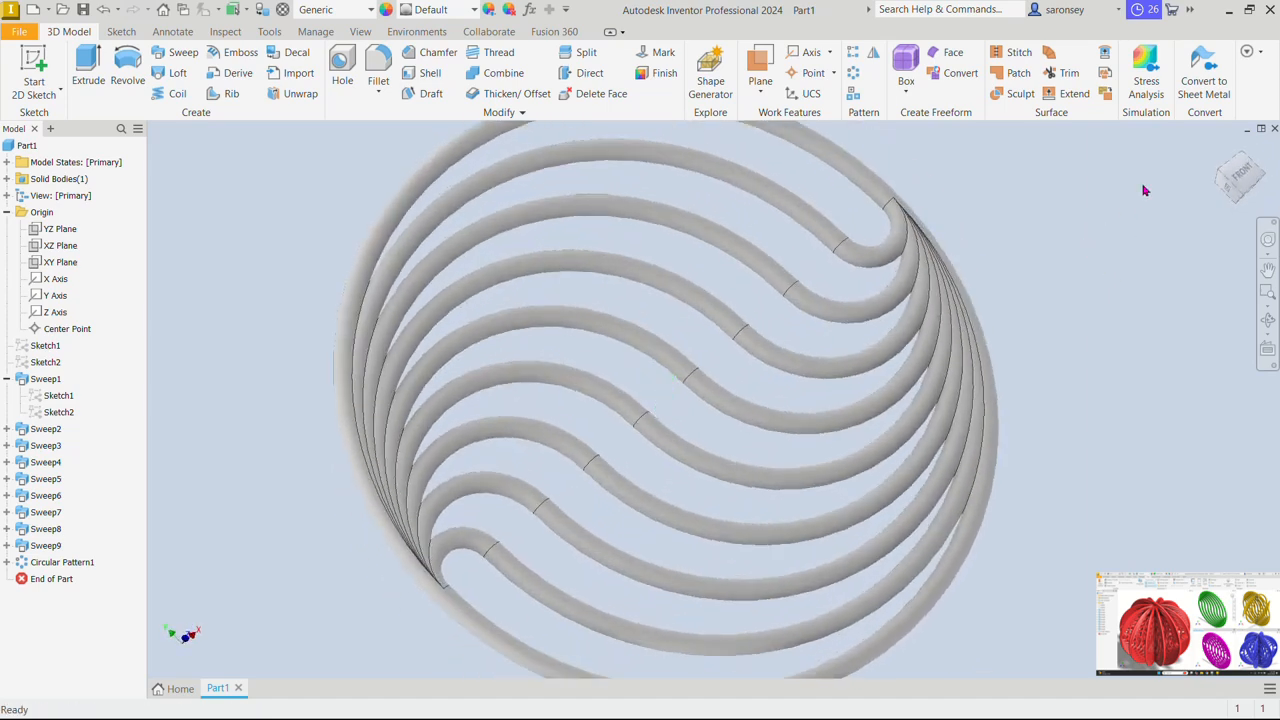
click(1218, 150)
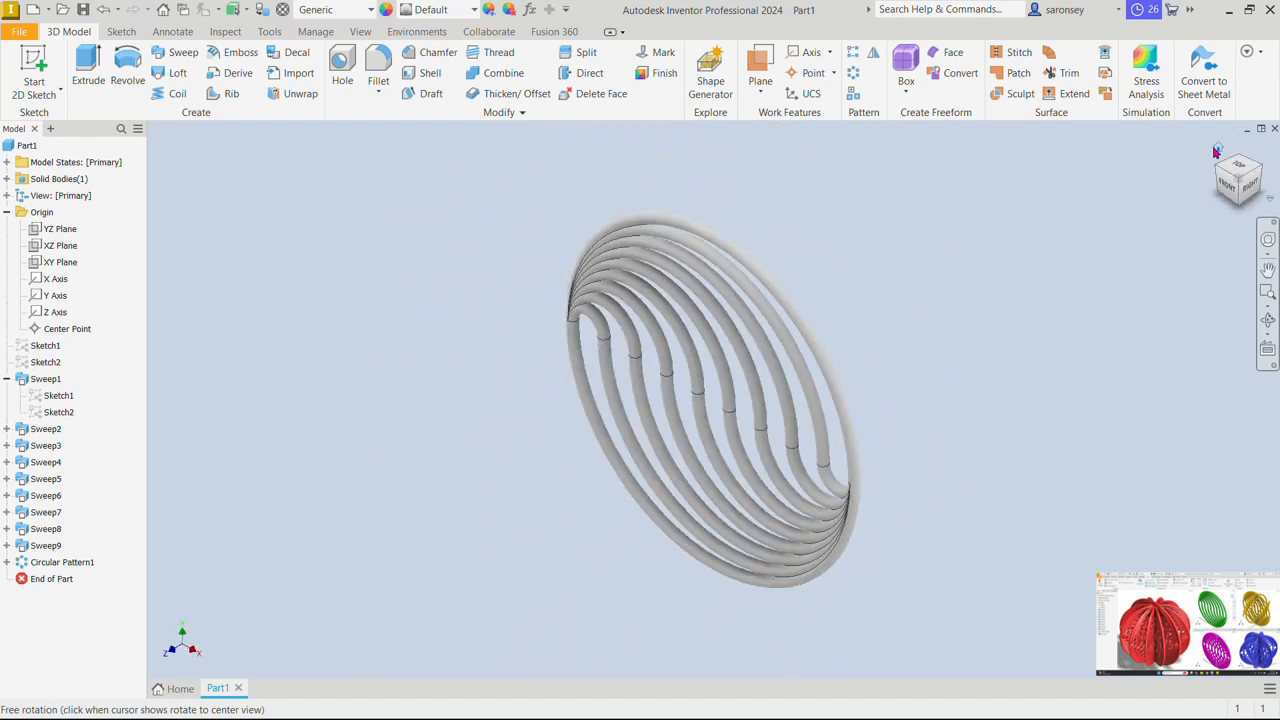
click(473, 10)
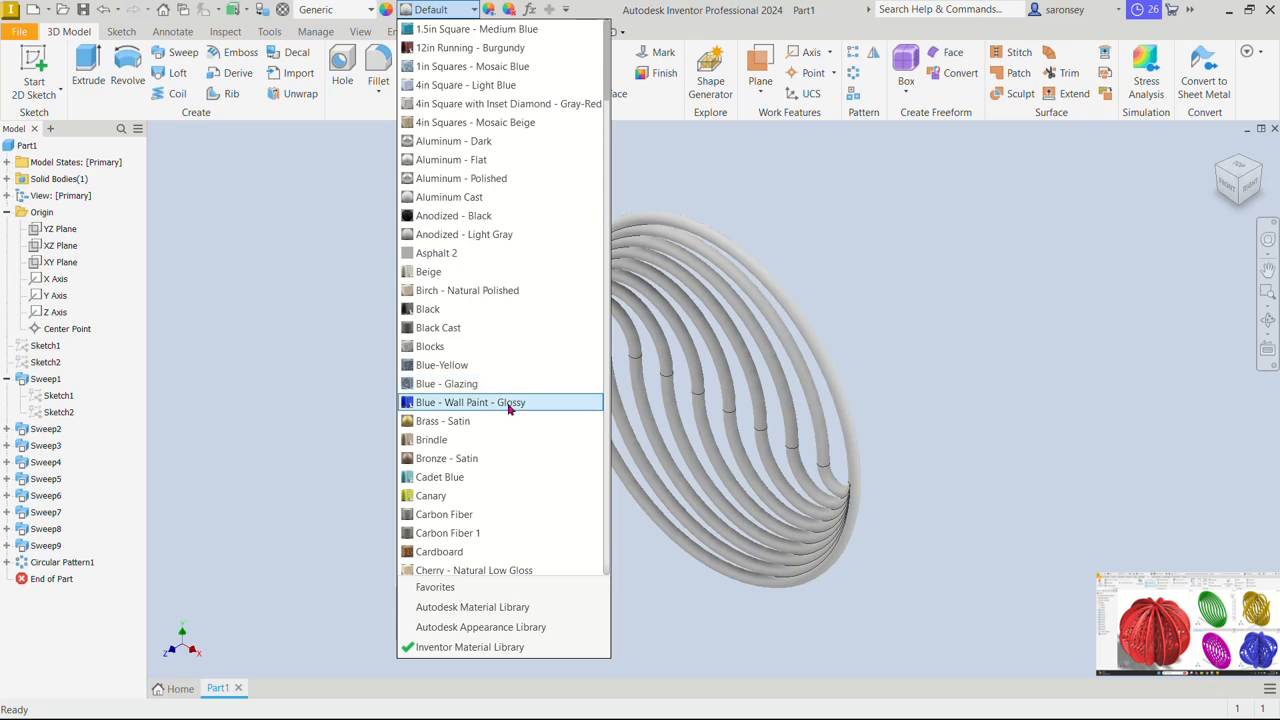
click(509, 404)
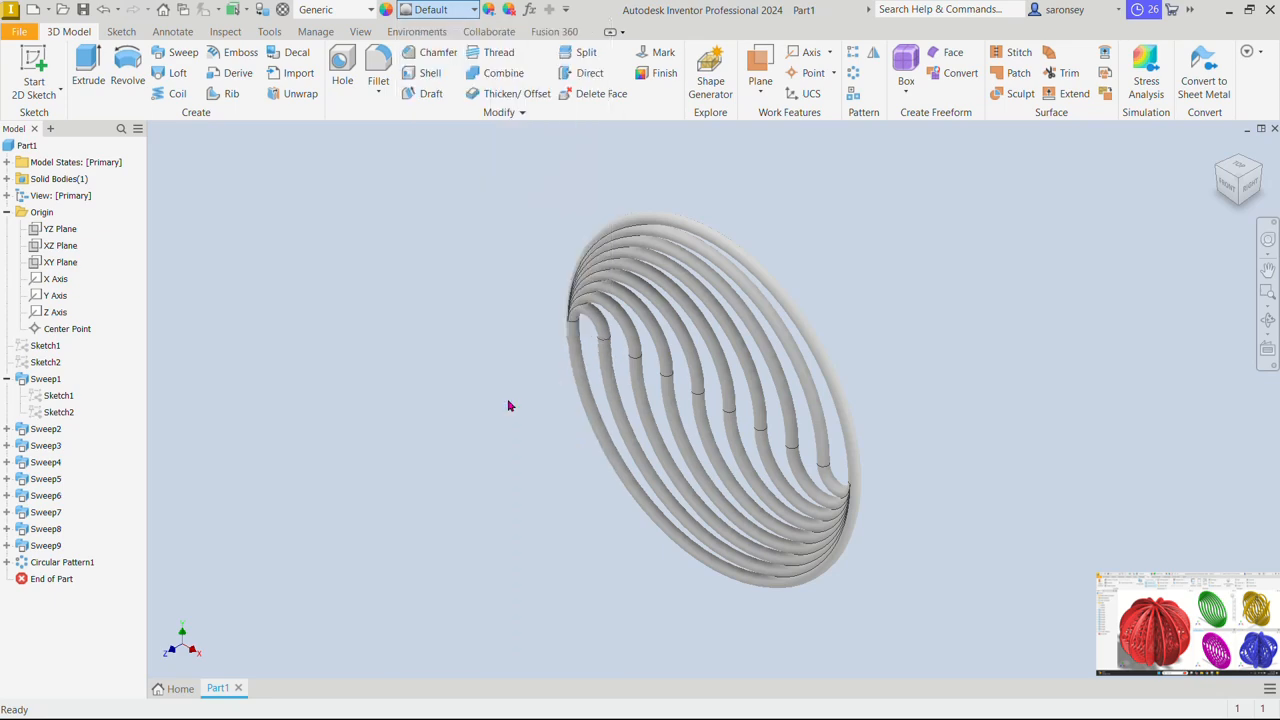
shift+middle_drag(927, 347, 1070, 384)
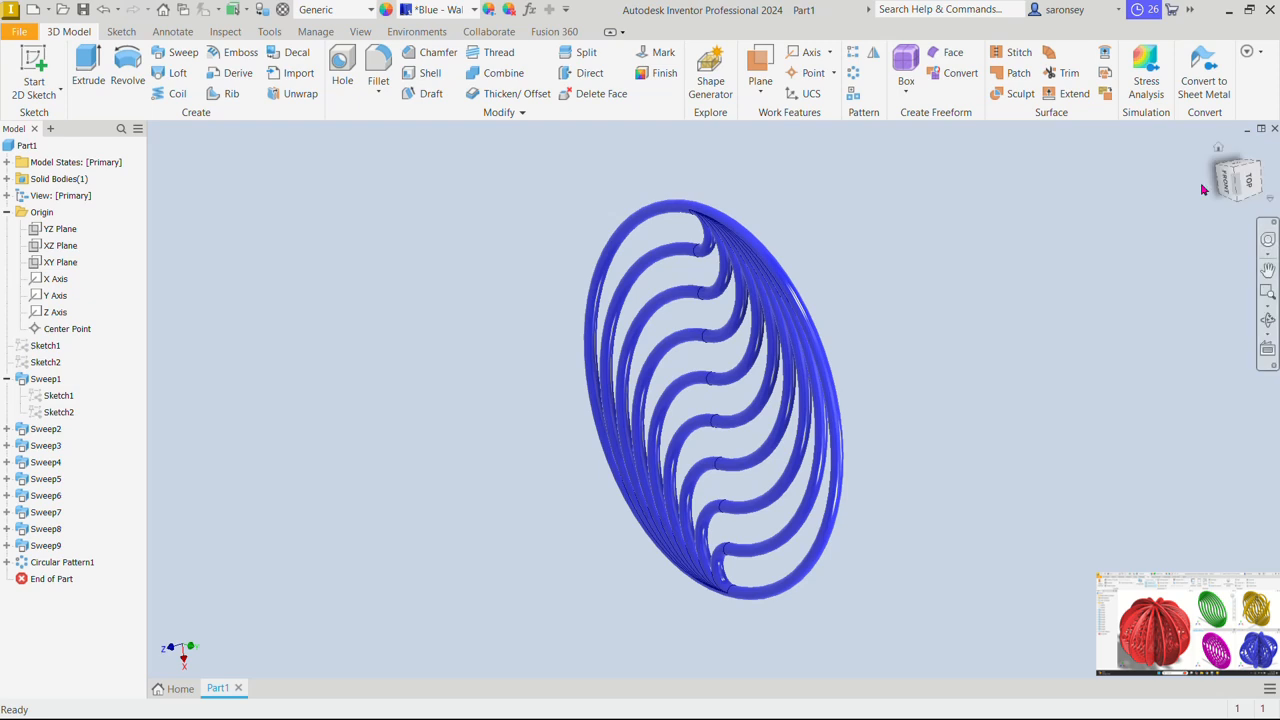
click(1215, 152)
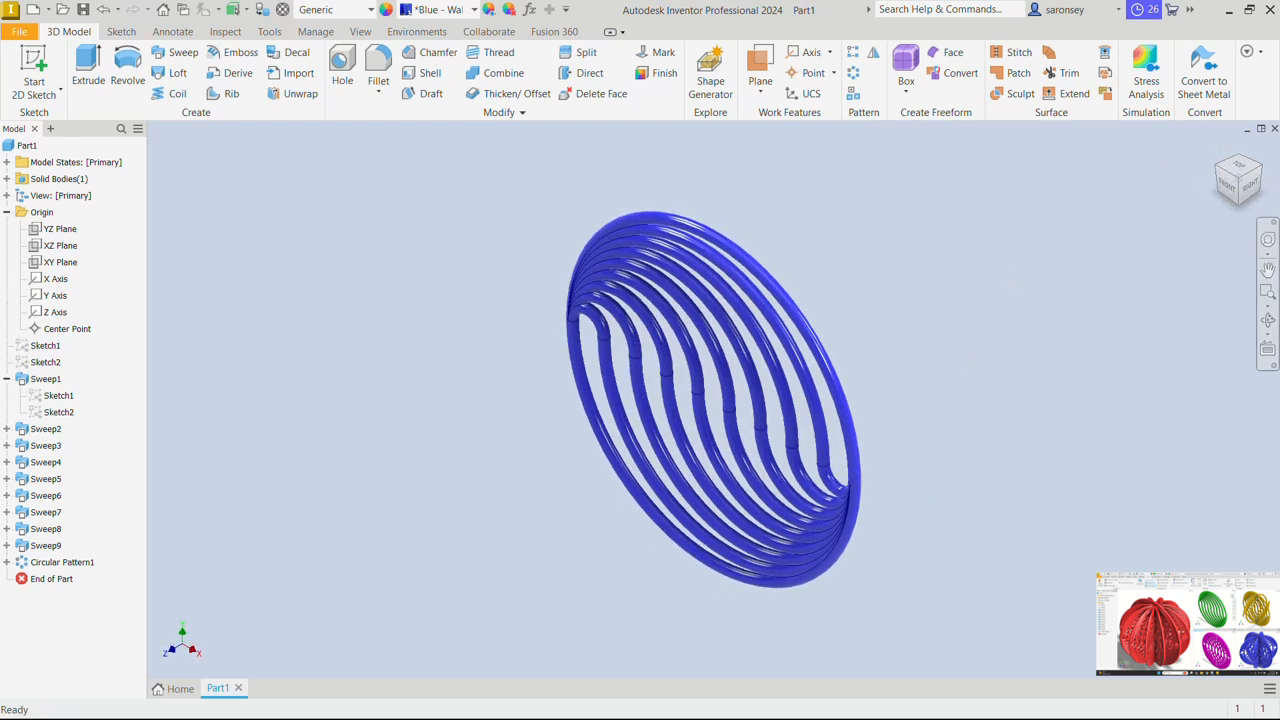
Create a circular pattern of Sweep2 through Sweep9 and Circular Pattern1 around the Y axis with 2 occurrences over 90 degrees
click(855, 76)
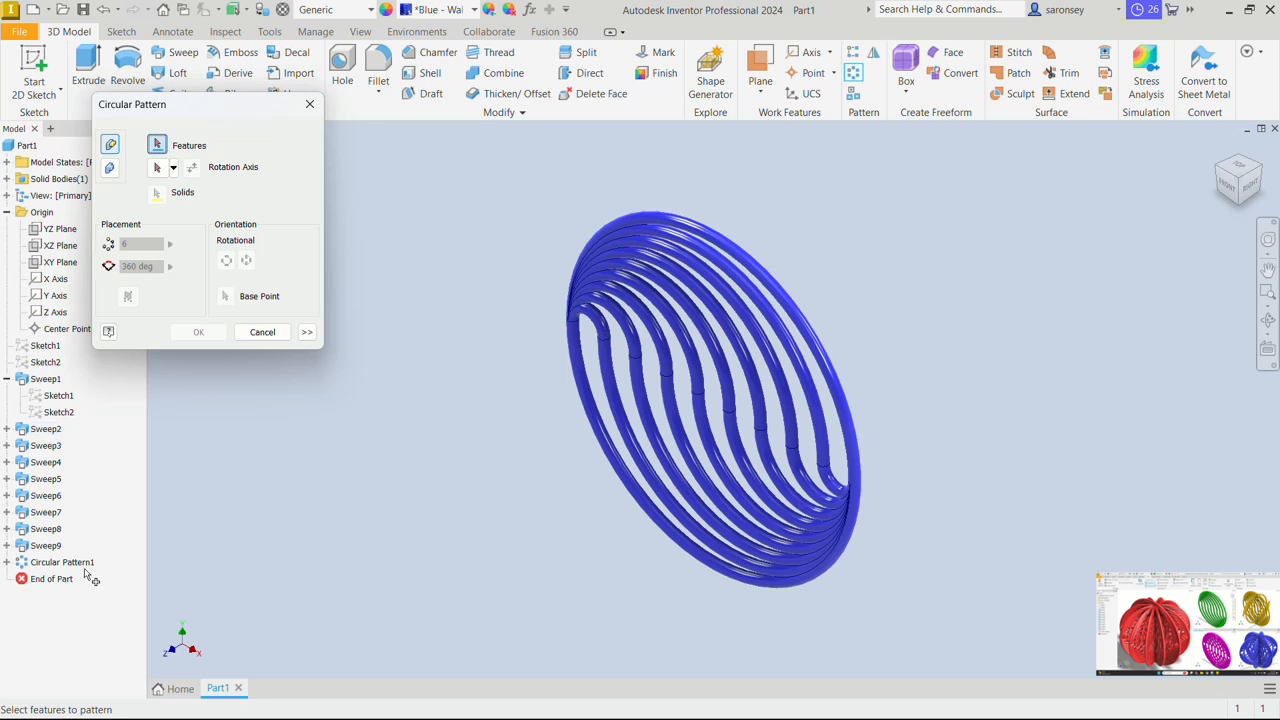
click(45, 430)
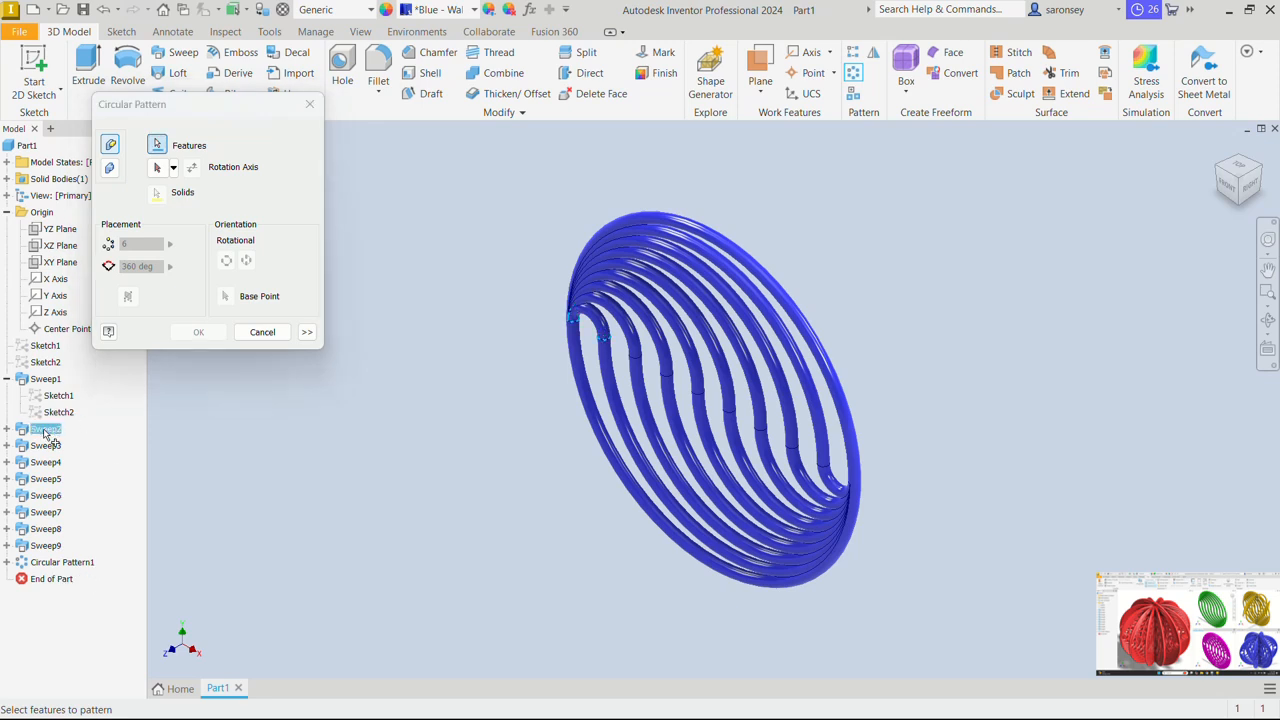
shift+click(85, 563)
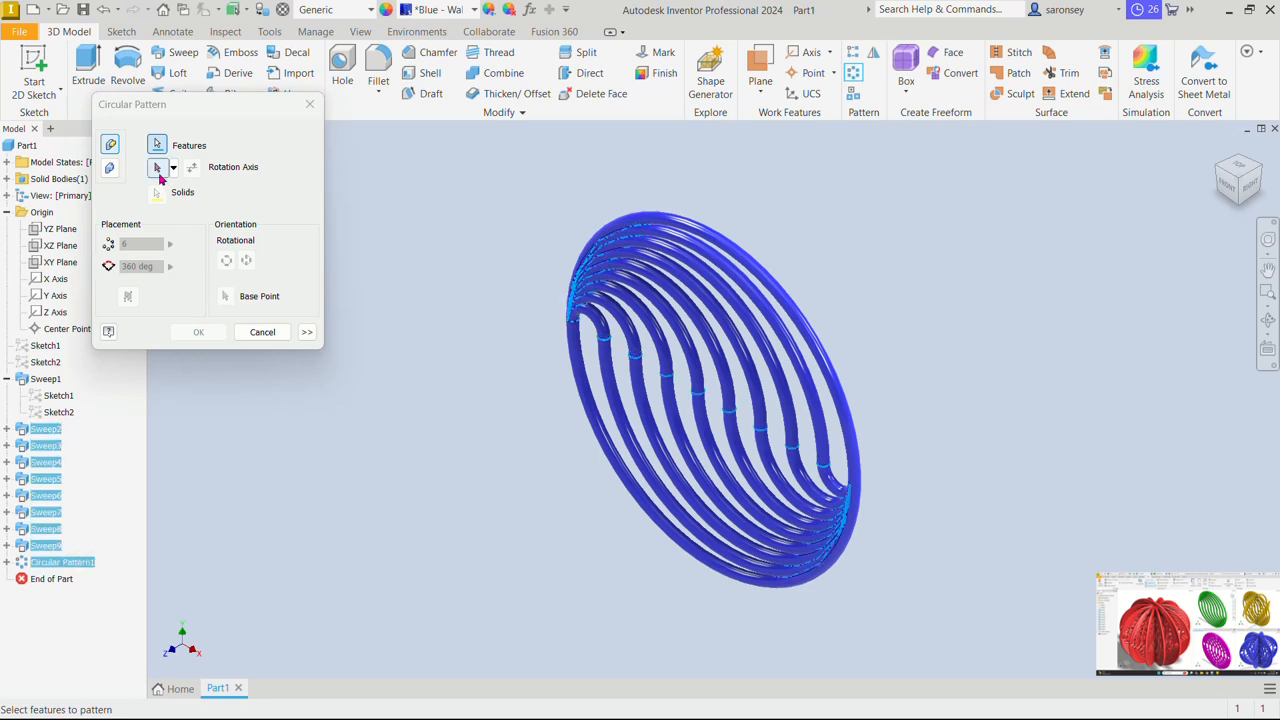
click(159, 170)
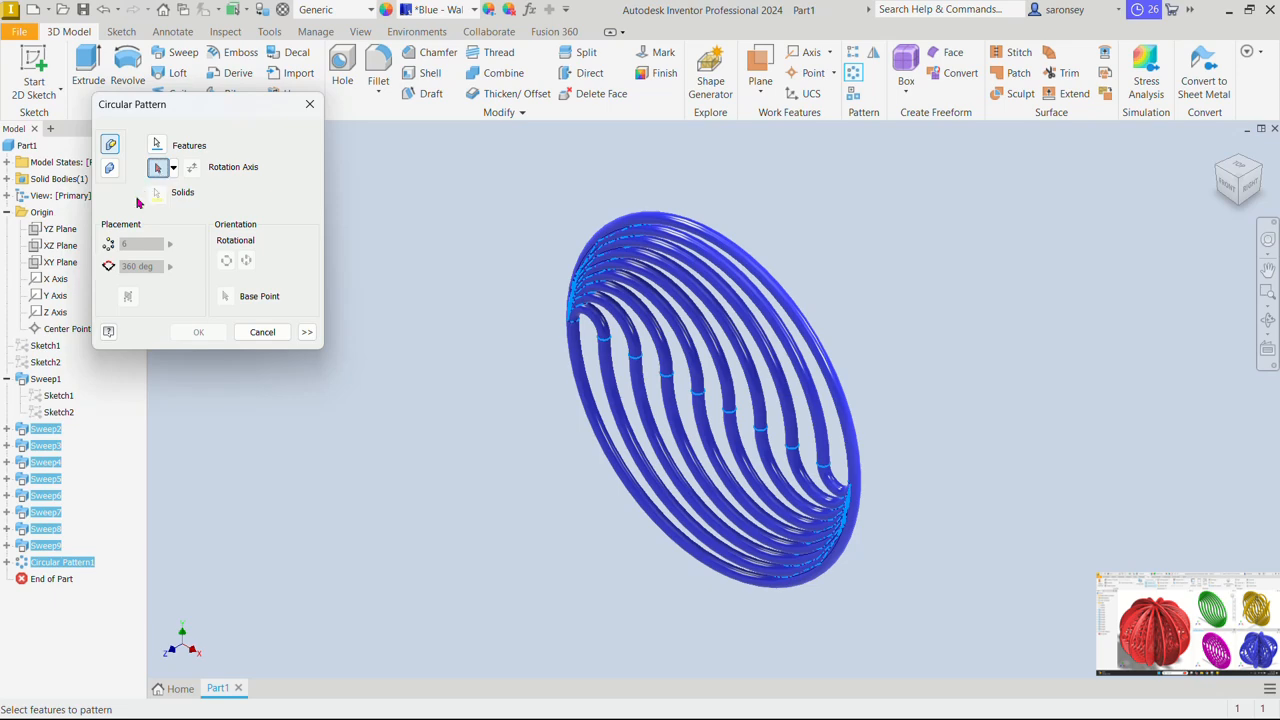
click(58, 296)
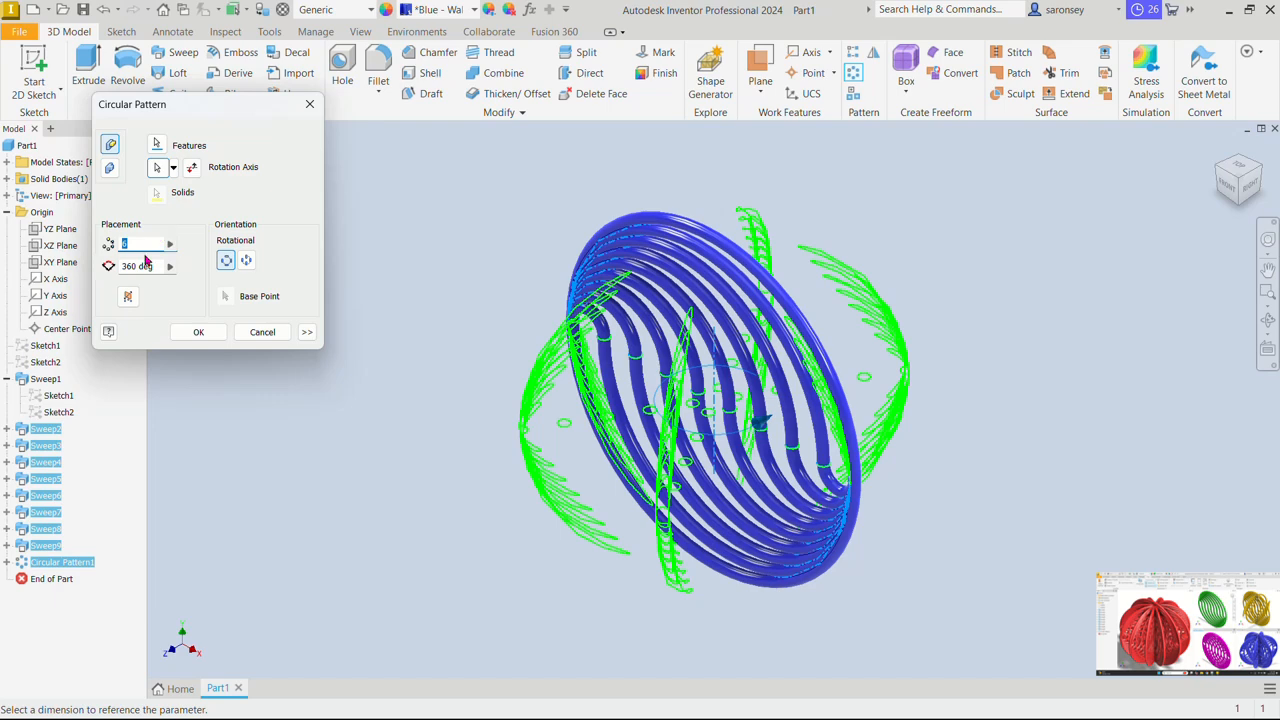
text(2)
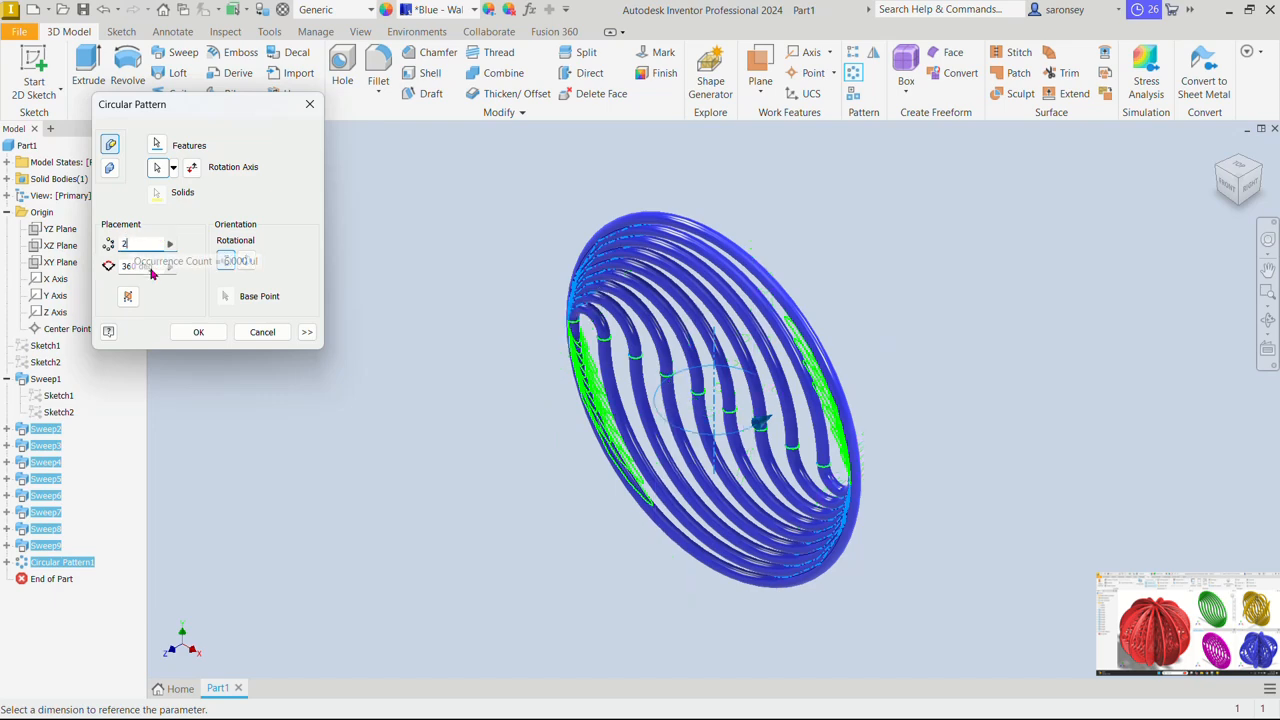
key(Tab)
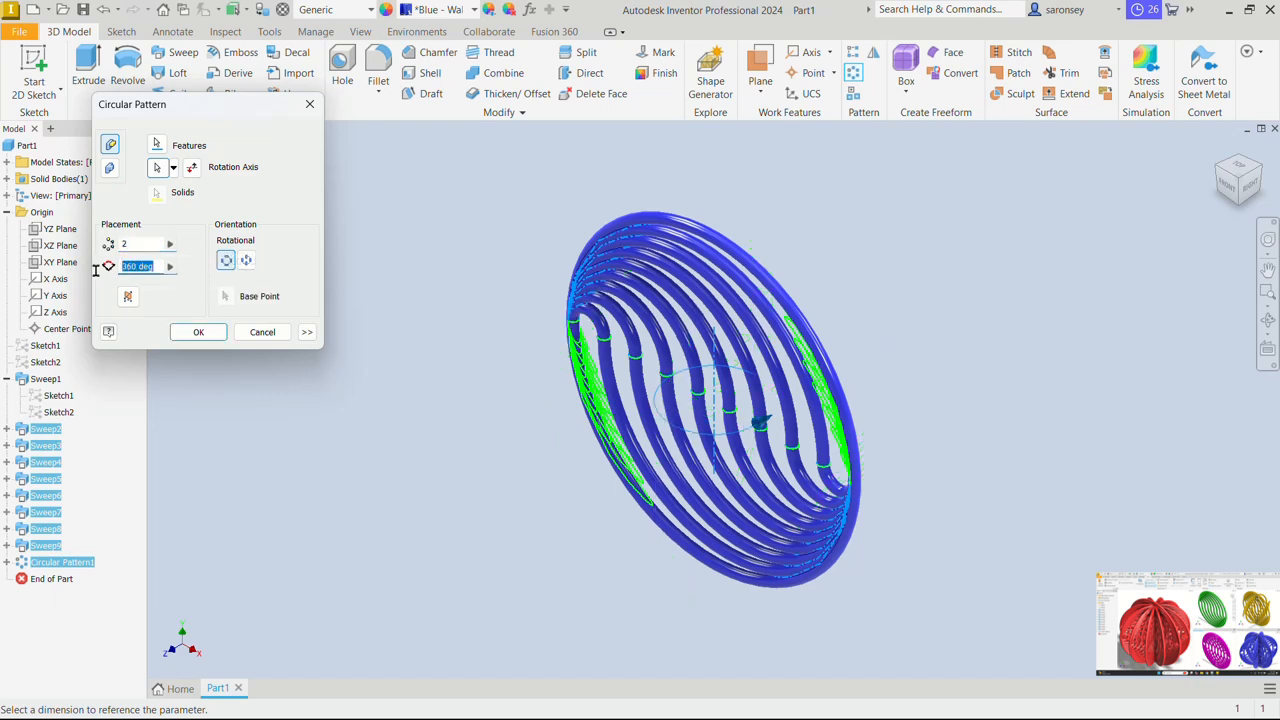
text(90)
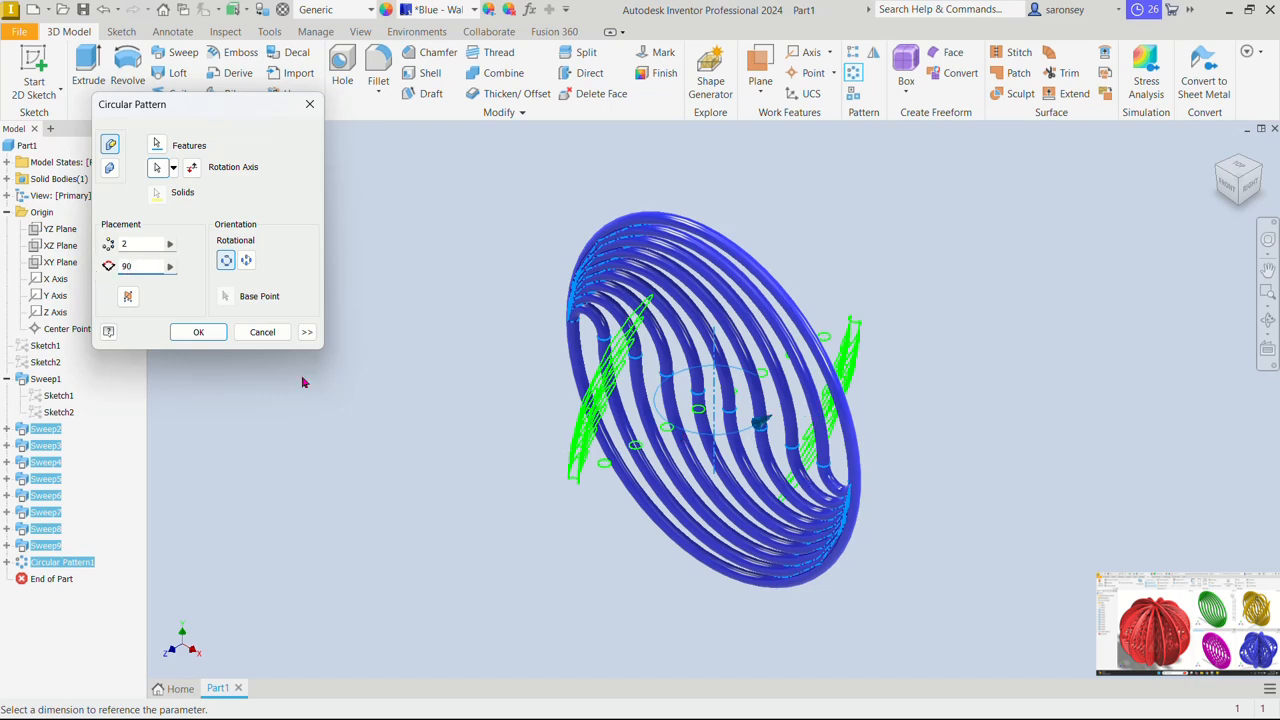
click(195, 332)
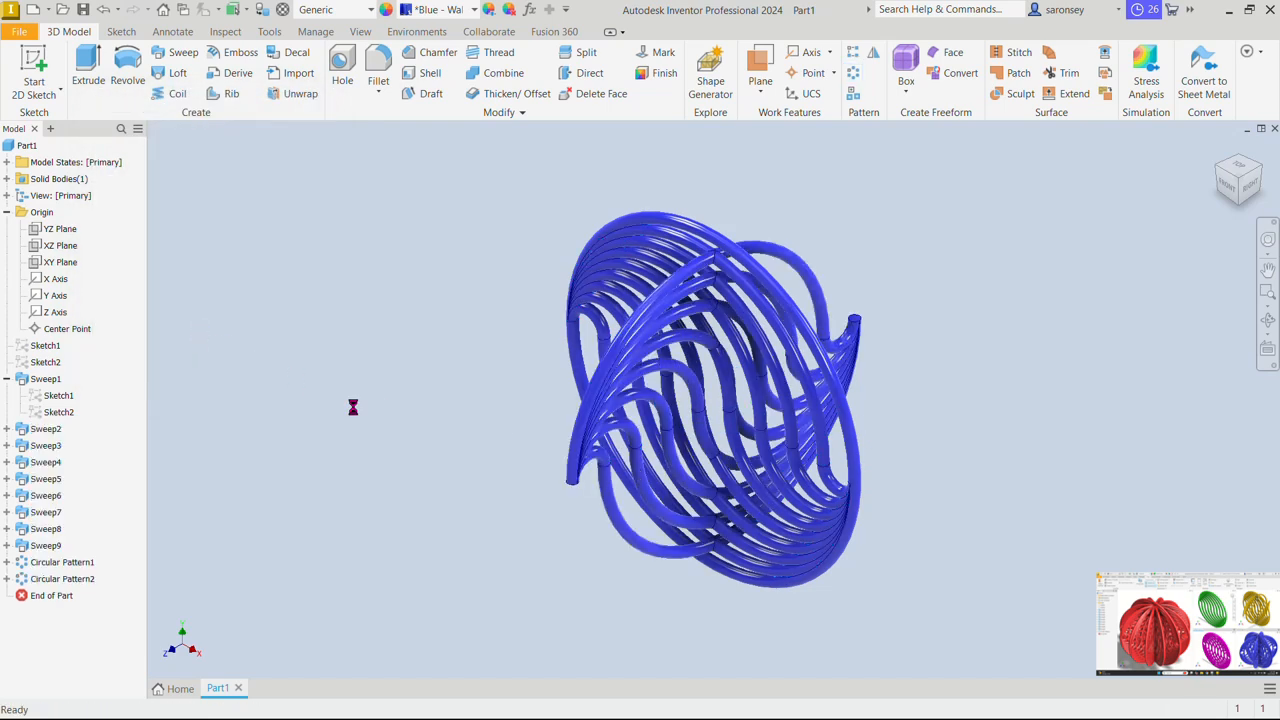
Edit the circular pattern around the Y axis to 6 occurrences over 360 degrees
shift+middle_drag(610, 515, 1034, 357)
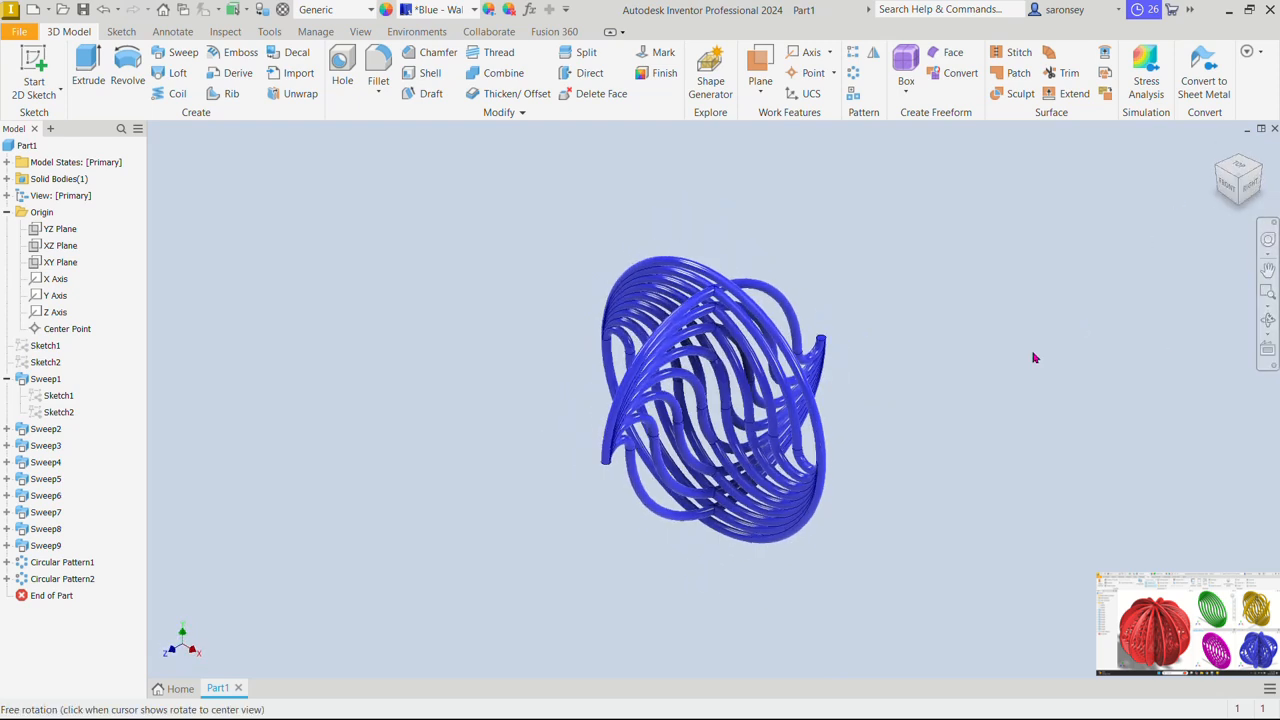
click(75, 580)
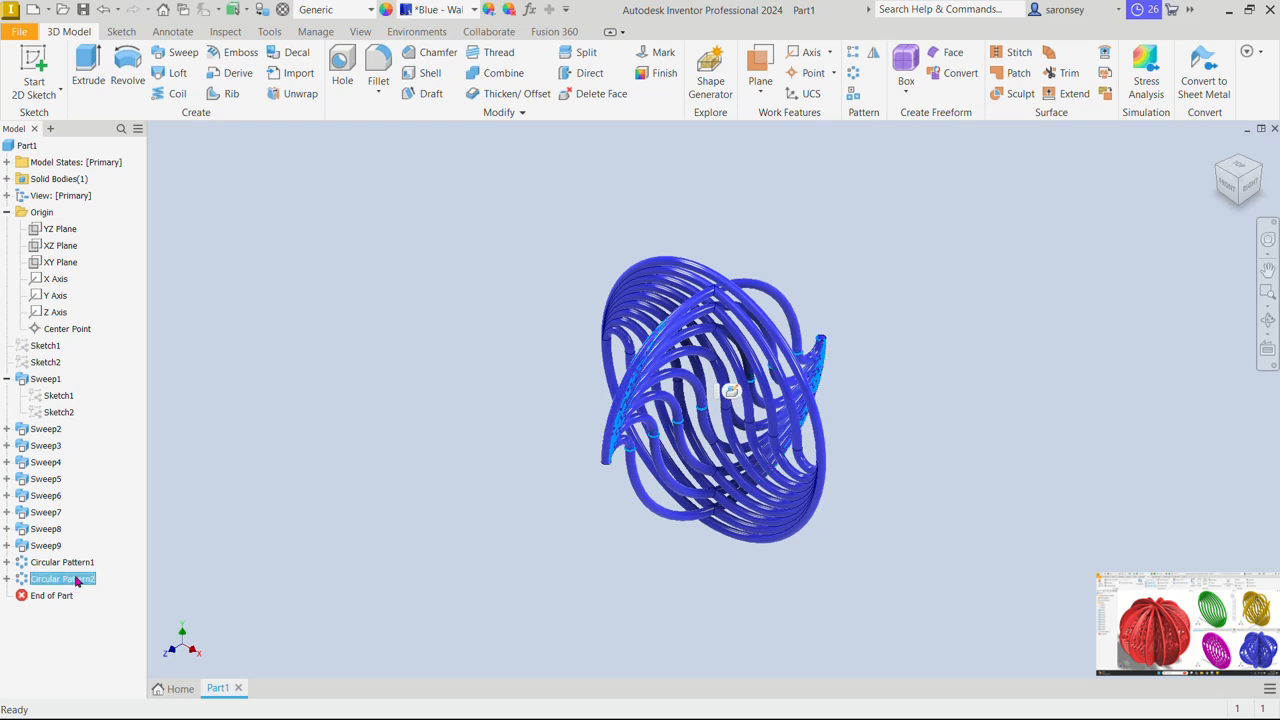
right_click(77, 579)
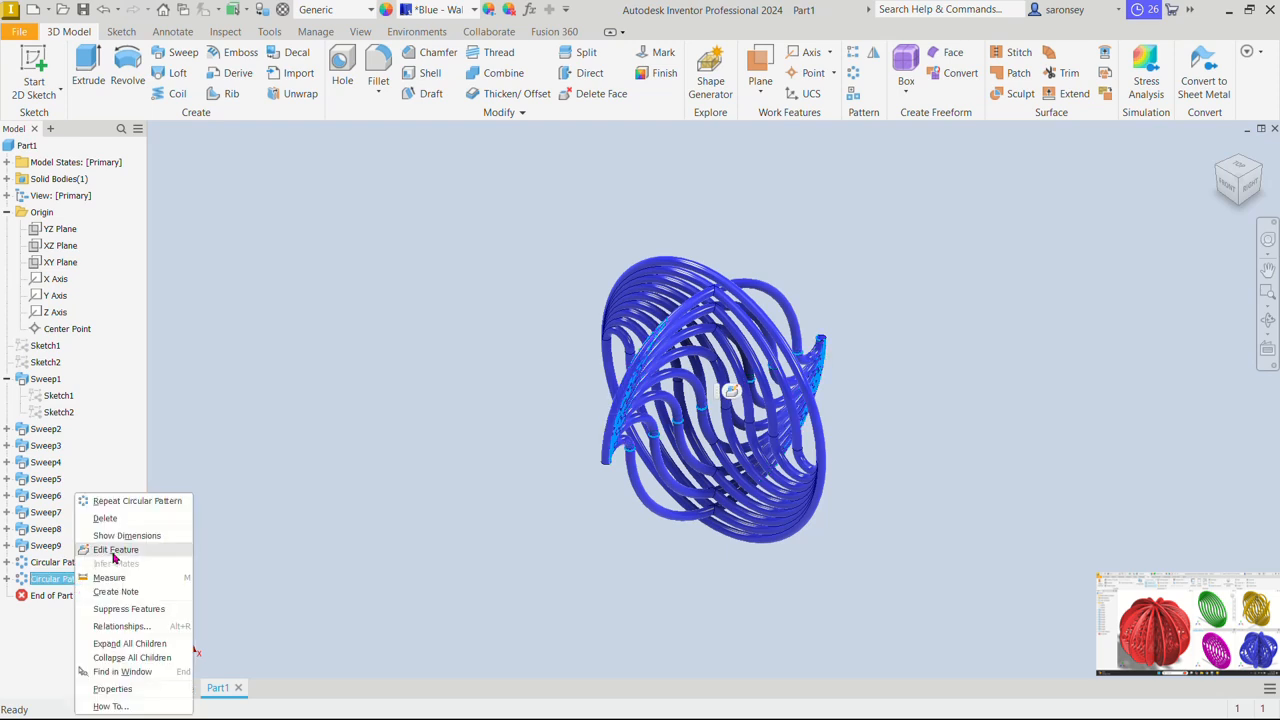
click(116, 551)
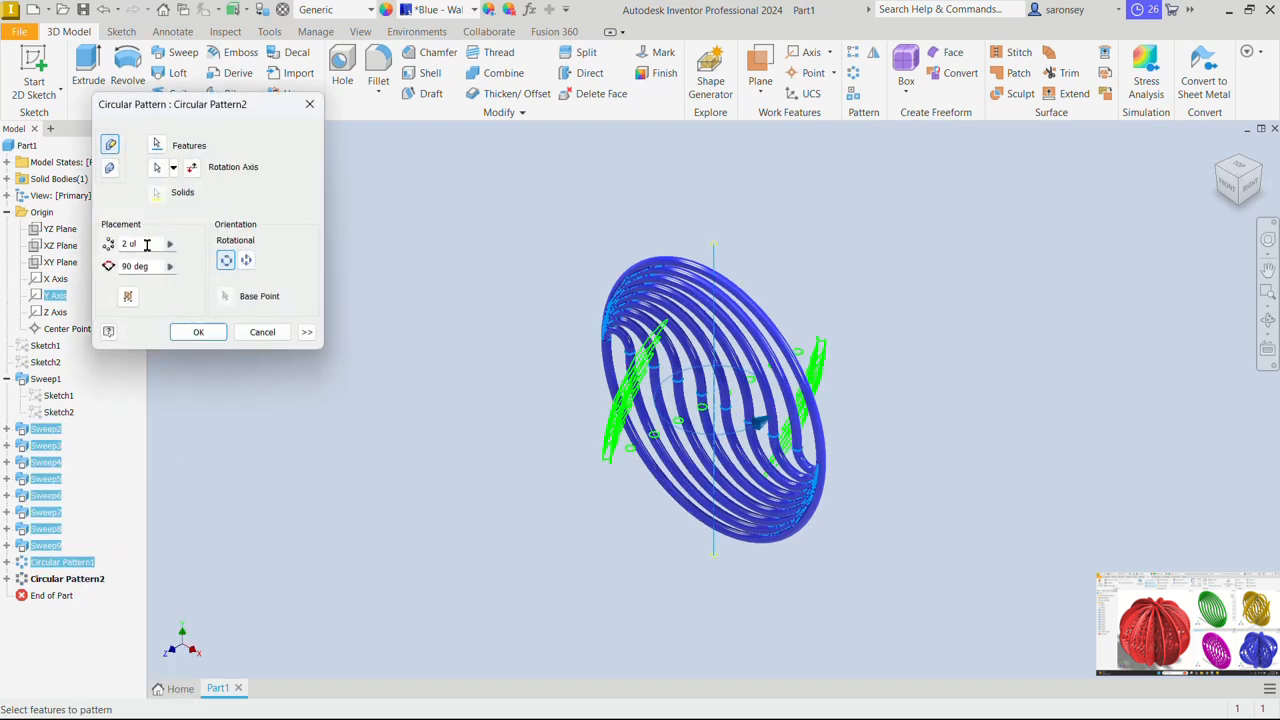
click(122, 245)
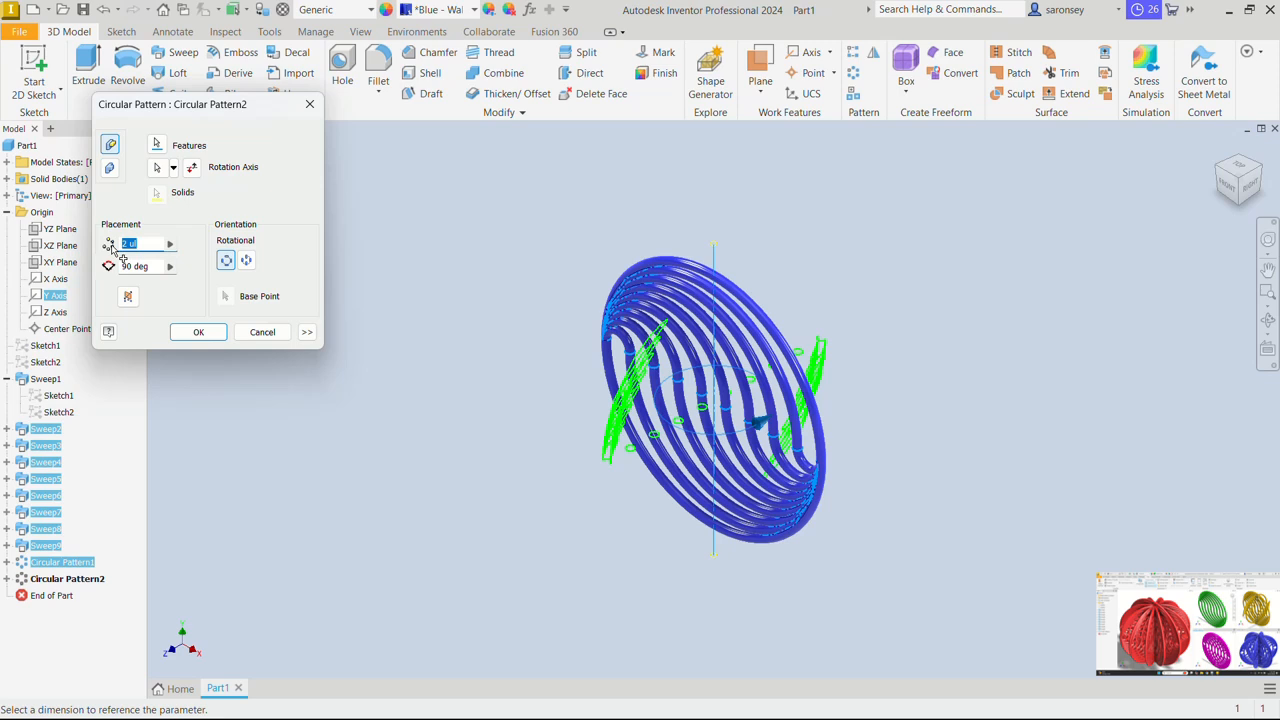
text(6)
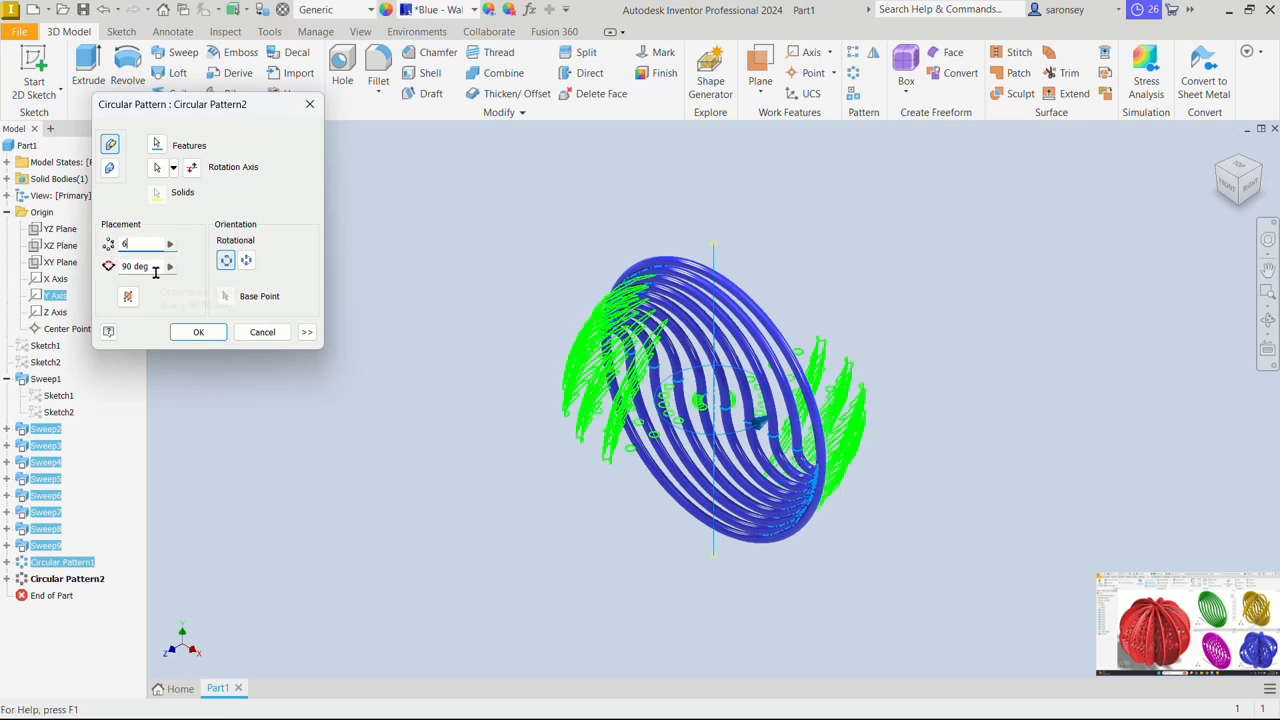
drag(157, 268, 112, 273)
text(3)
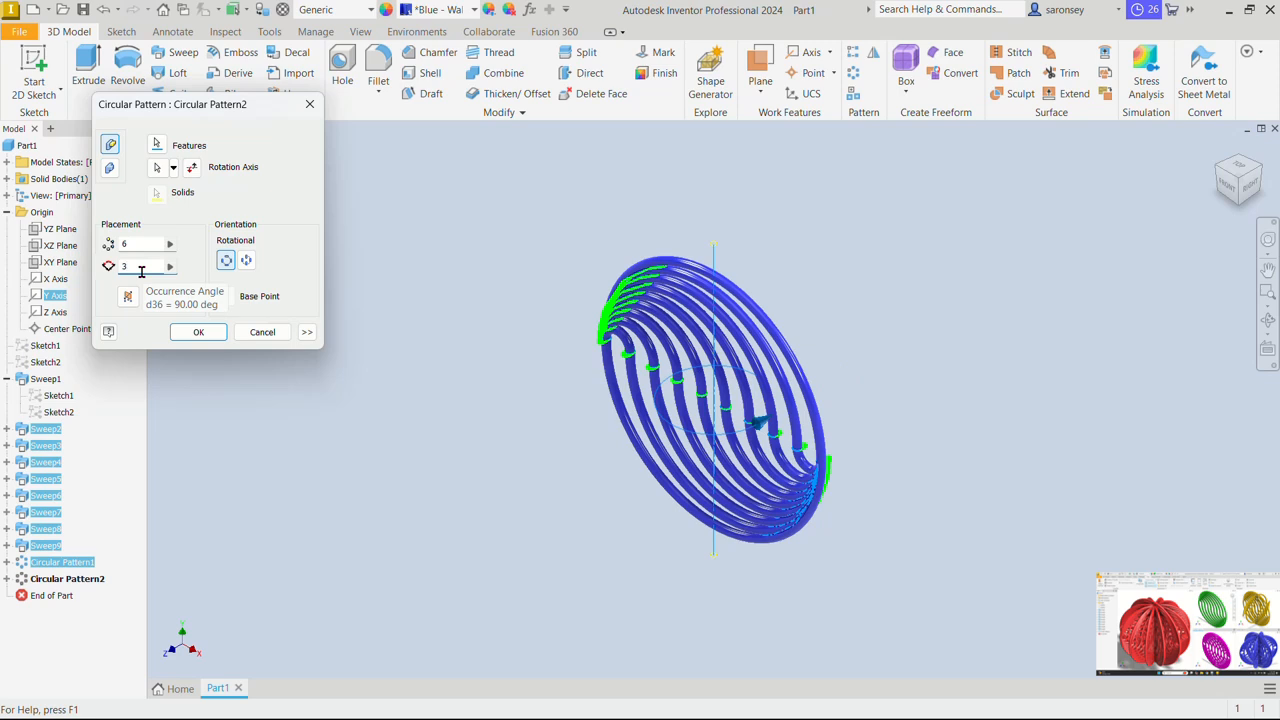
text(60)
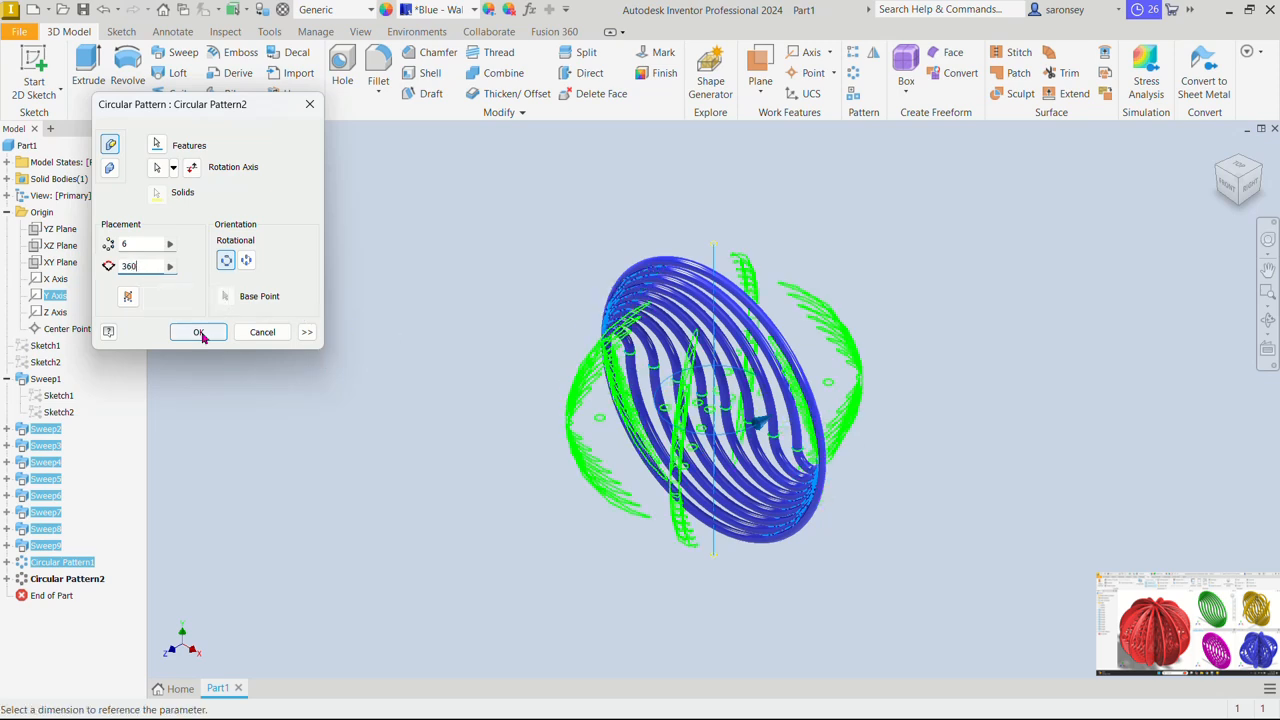
click(199, 333)
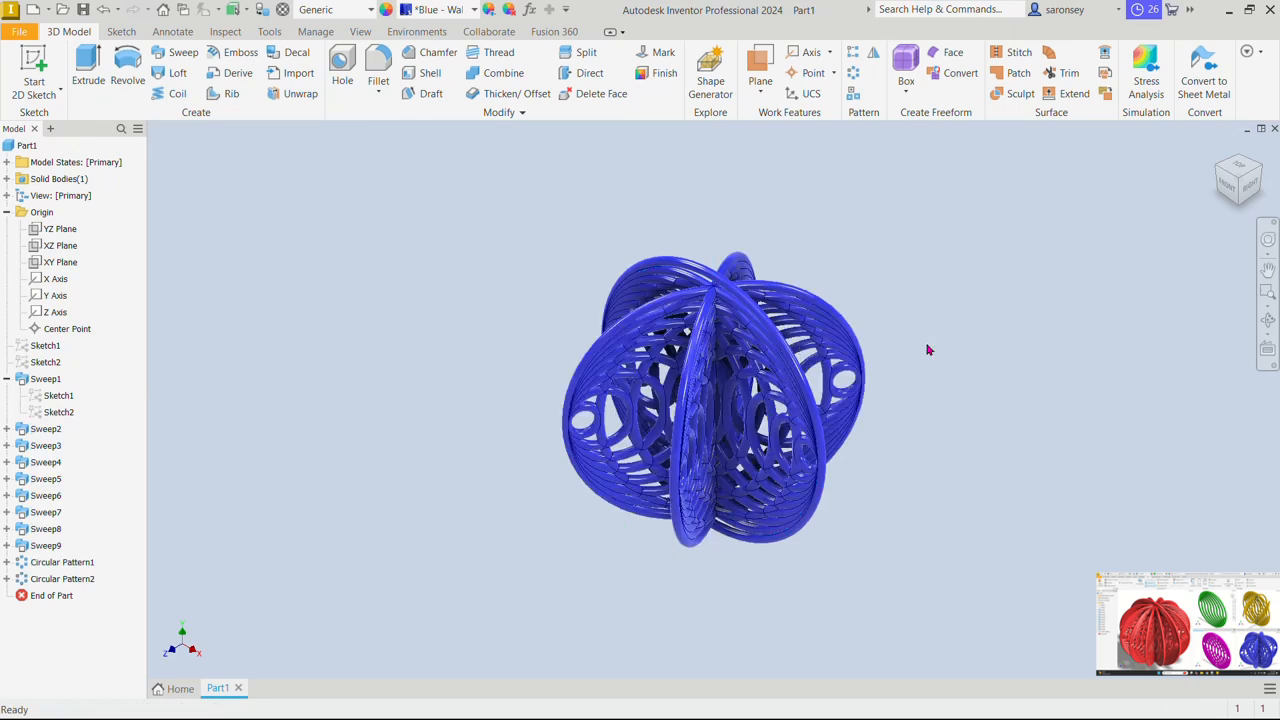
Inspect the patterned ornament from above and delete Circular Pattern2, the pattern around the Y axis
mouse_move(926, 349)
shift+middle_down()
mouse_move(900, 357)
mouse_move(880, 393)
mouse_move(903, 334)
mouse_move(951, 331)
mouse_move(910, 383)
shift+middle_up()
click(1217, 147)
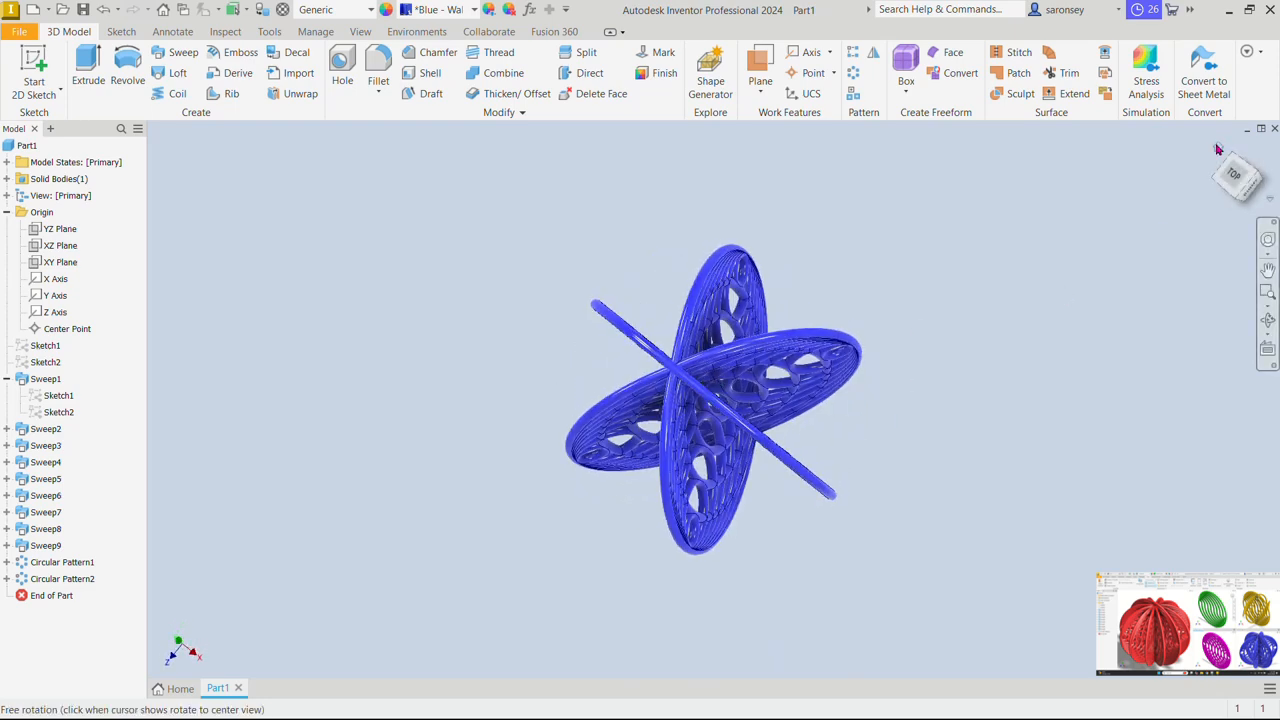
scroll(863, 341, down, 4)
scroll(863, 341, up, 4)
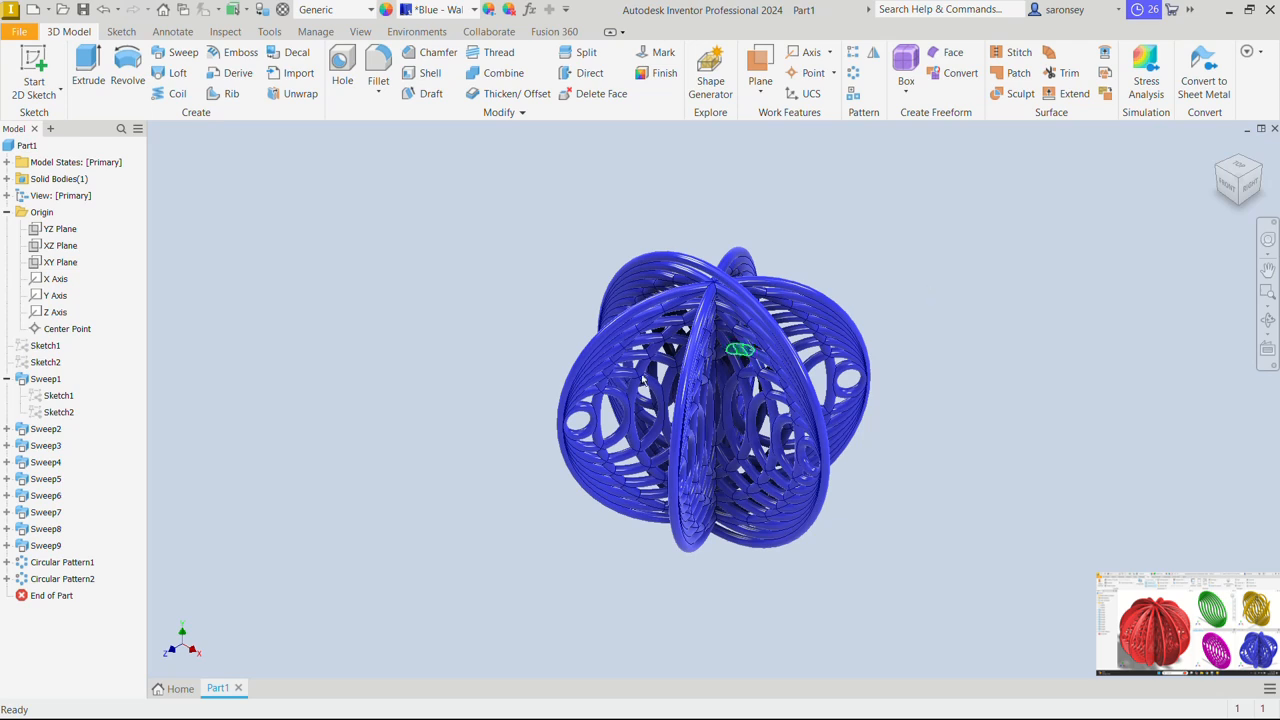
click(87, 582)
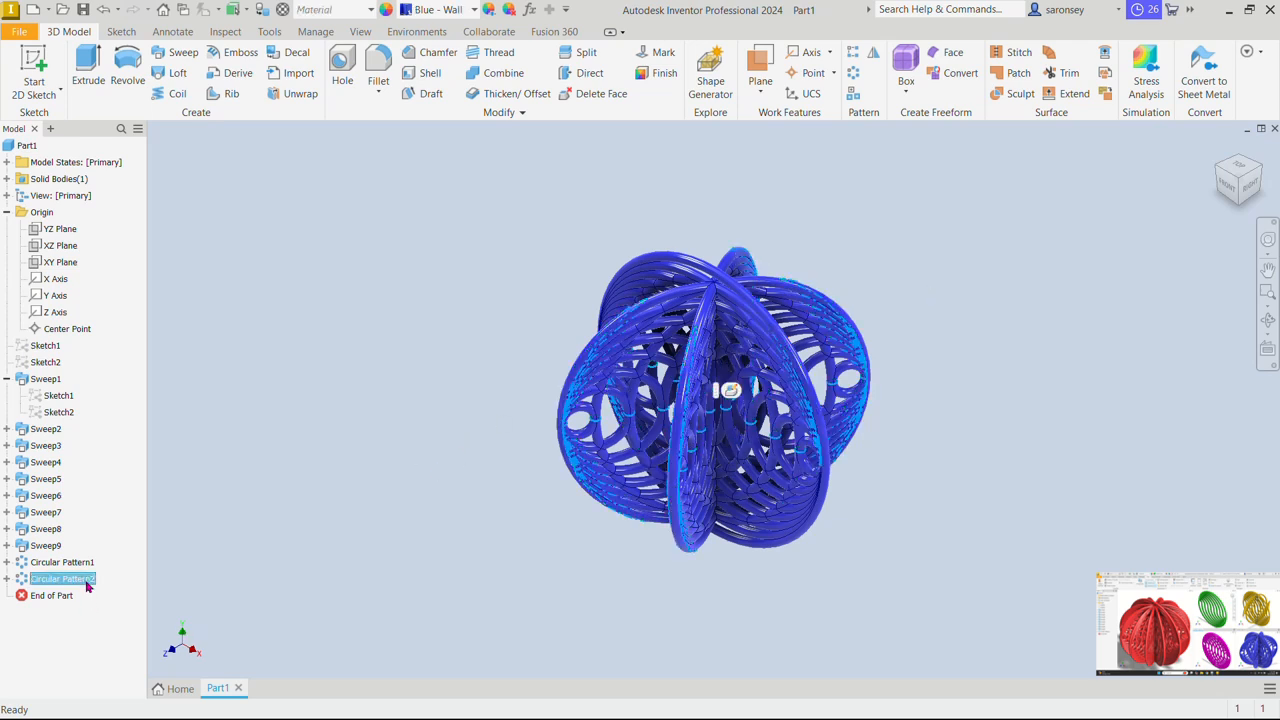
right_click(87, 582)
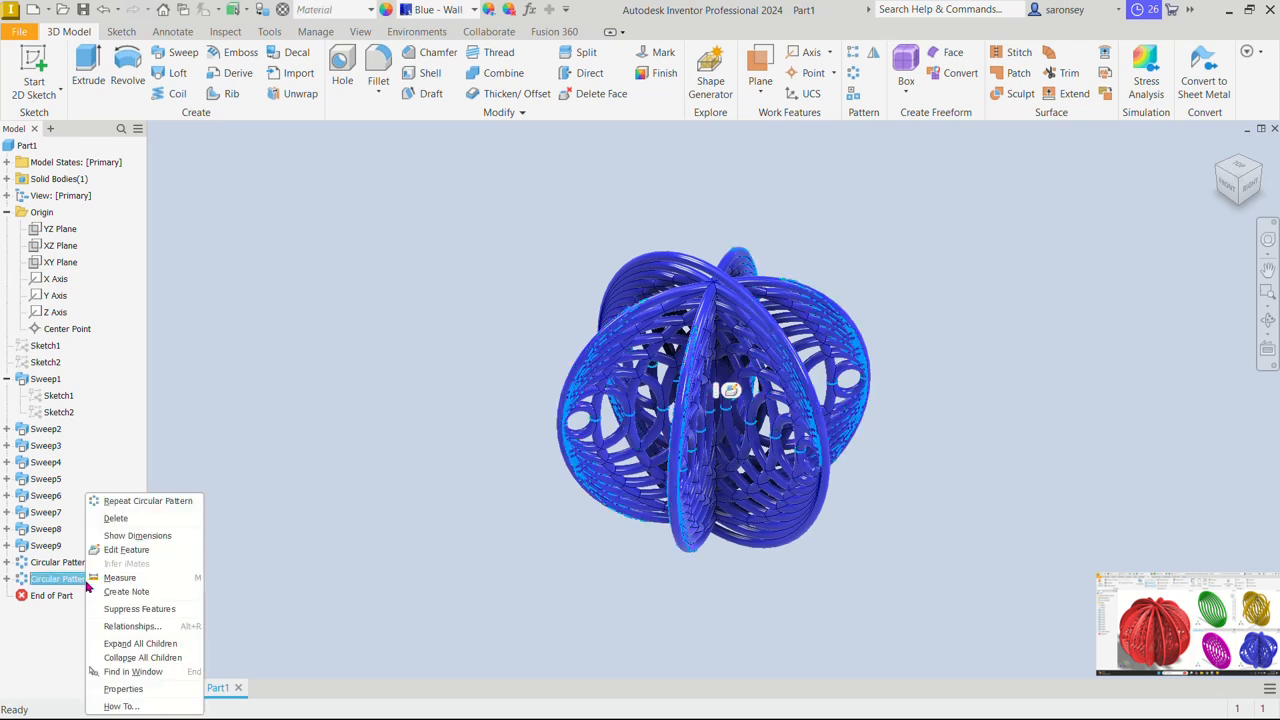
click(155, 518)
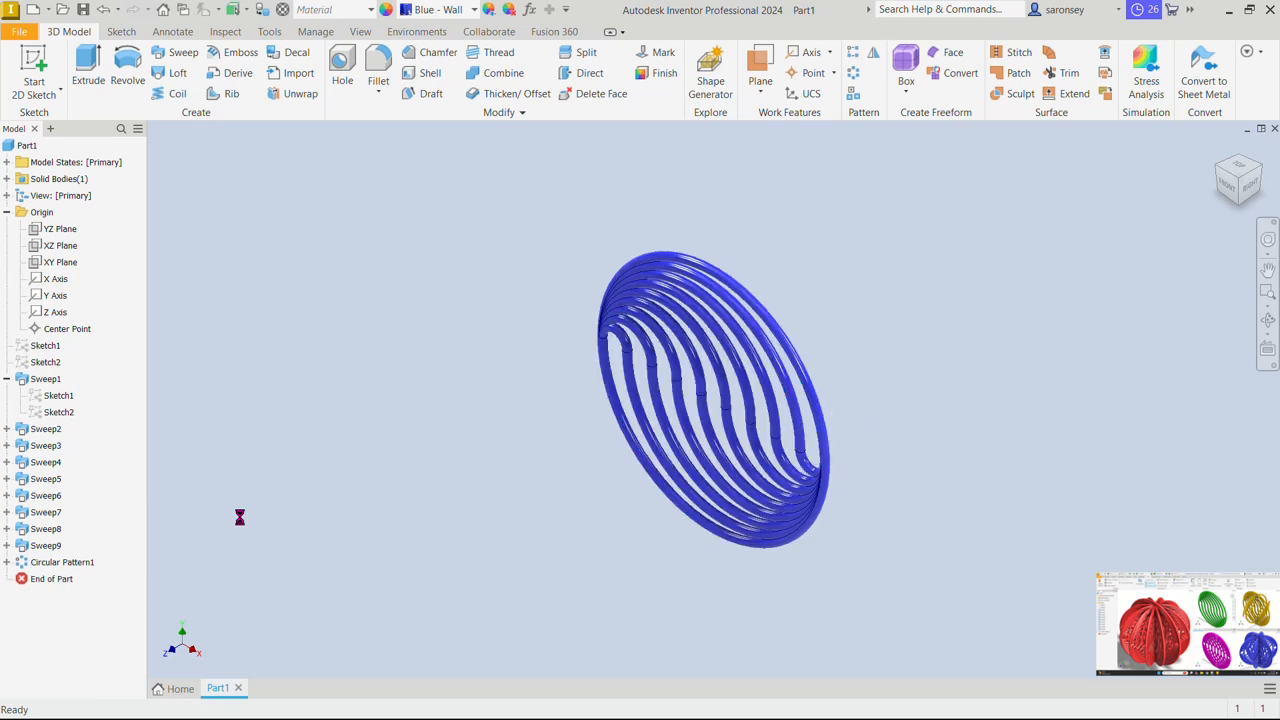
Circular-pattern Sweep2 through Sweep9 and Circular Pattern1 around the Y axis with 8 occurrences over 360 degrees
scroll(525, 443, down, 4)
scroll(525, 444, up, 3)
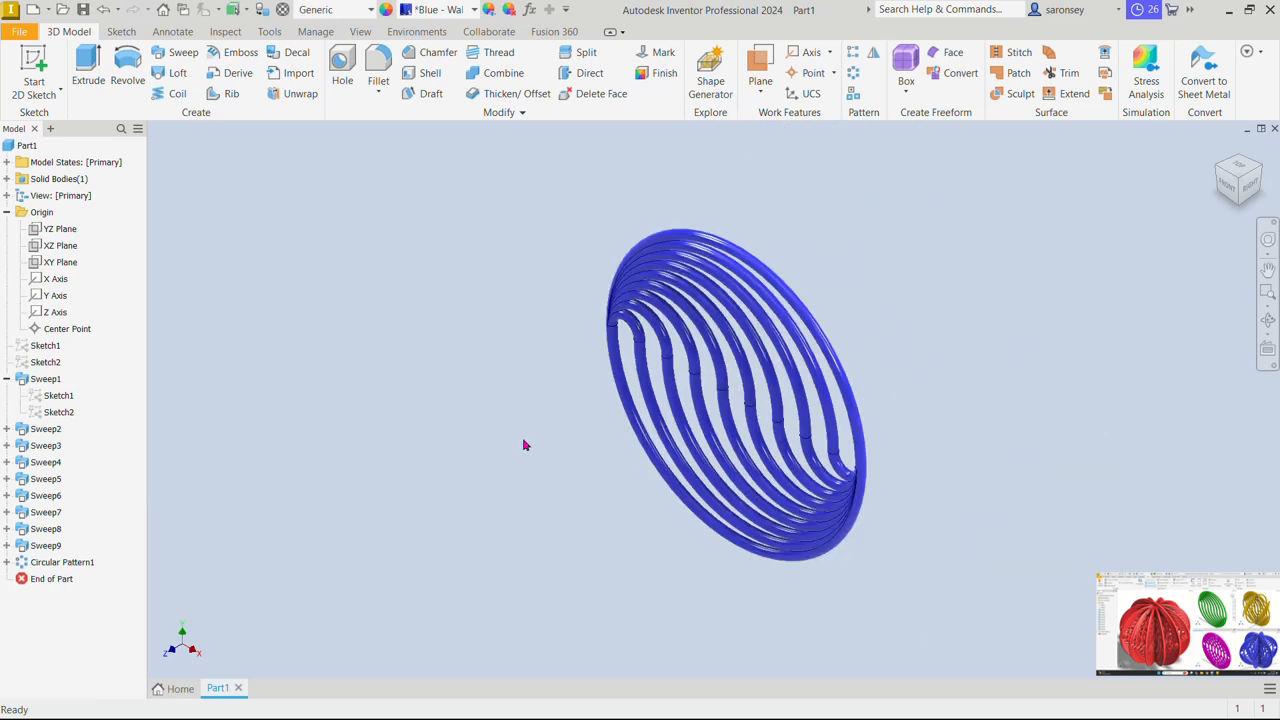
middle_drag(523, 444, 482, 458)
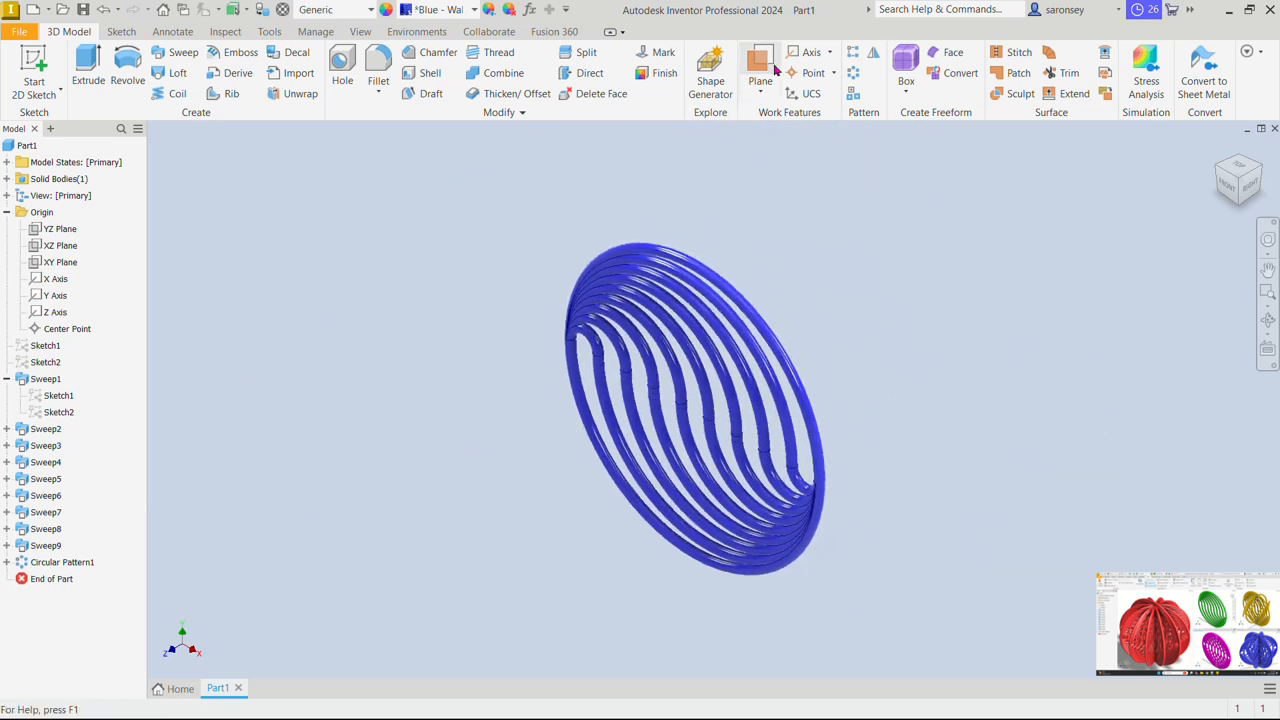
click(853, 73)
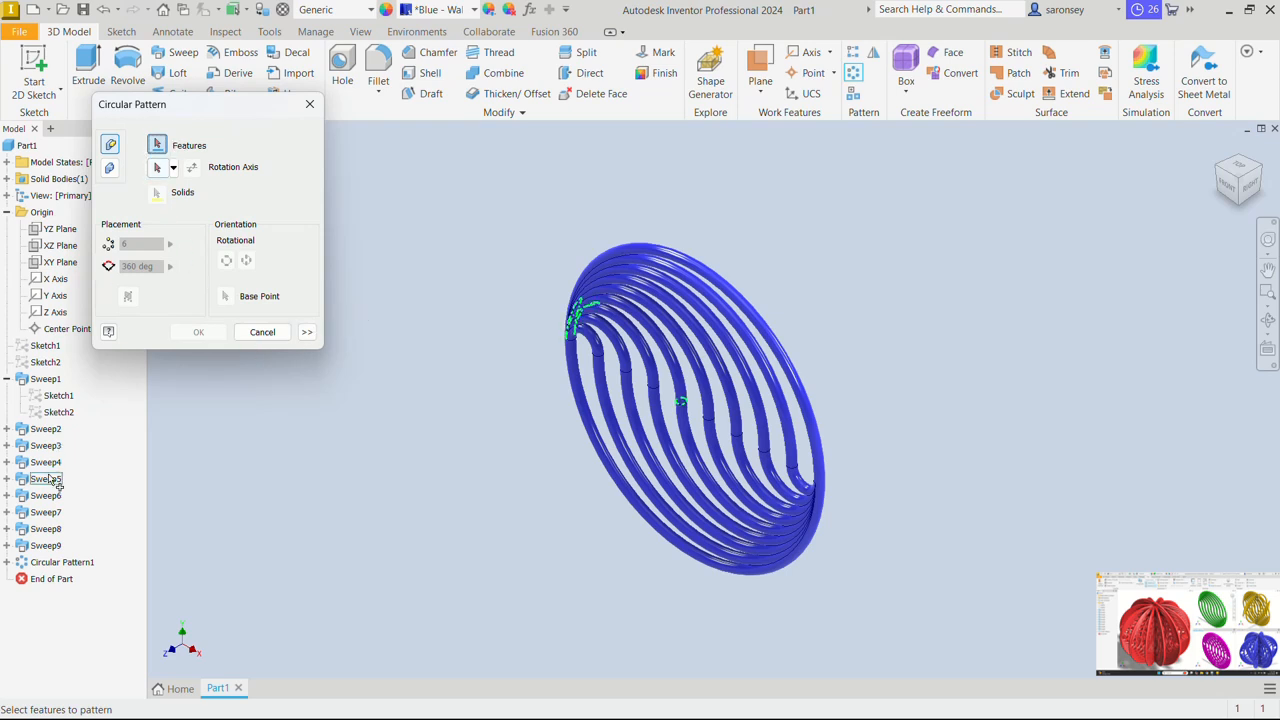
click(56, 431)
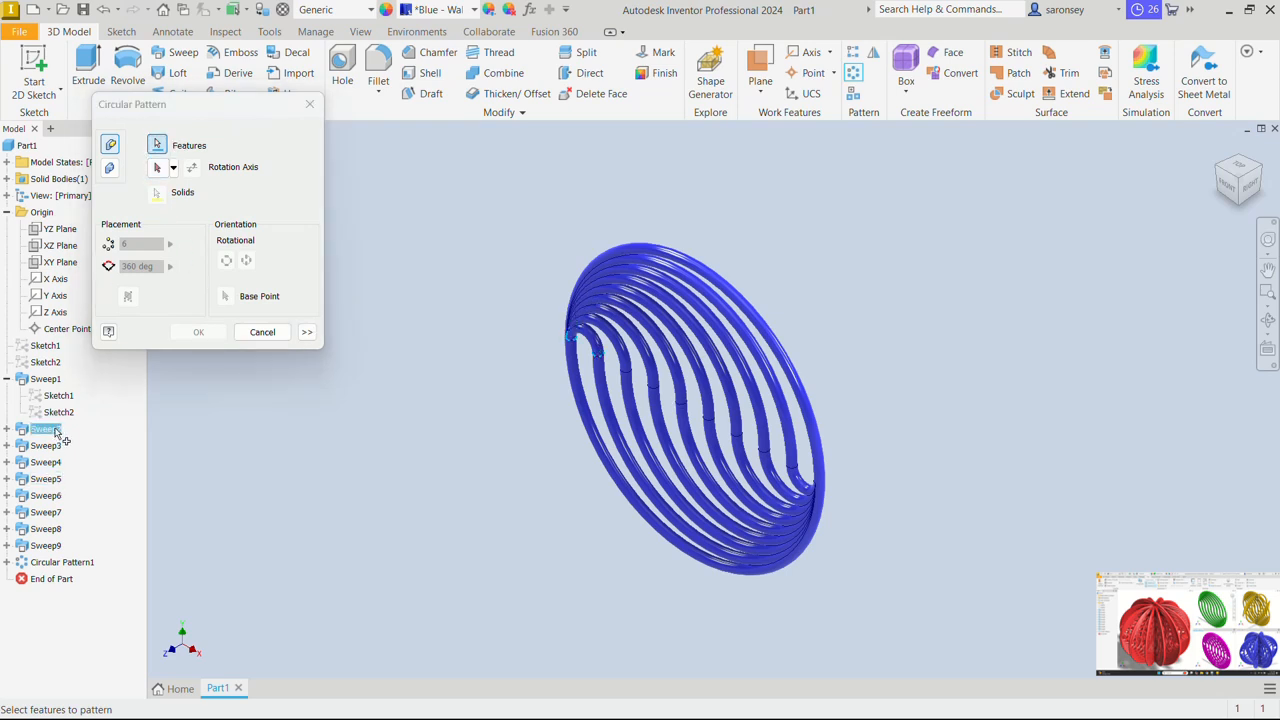
shift+click(66, 565)
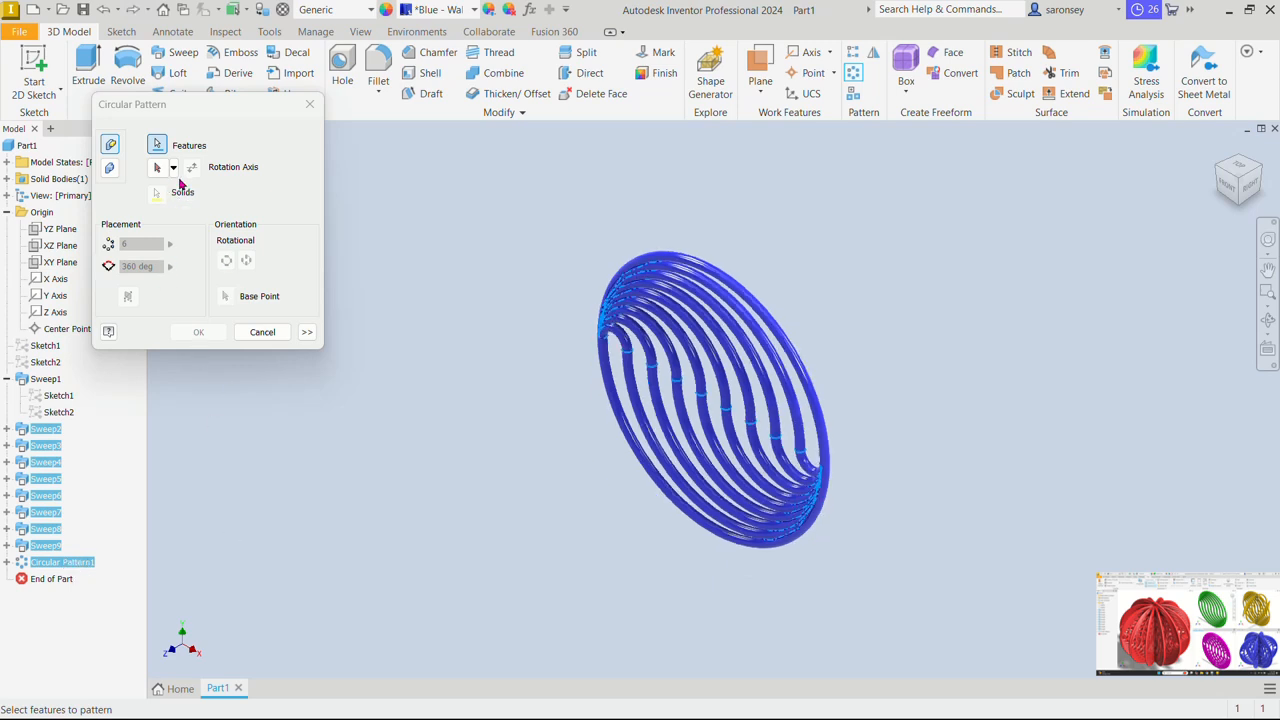
click(158, 168)
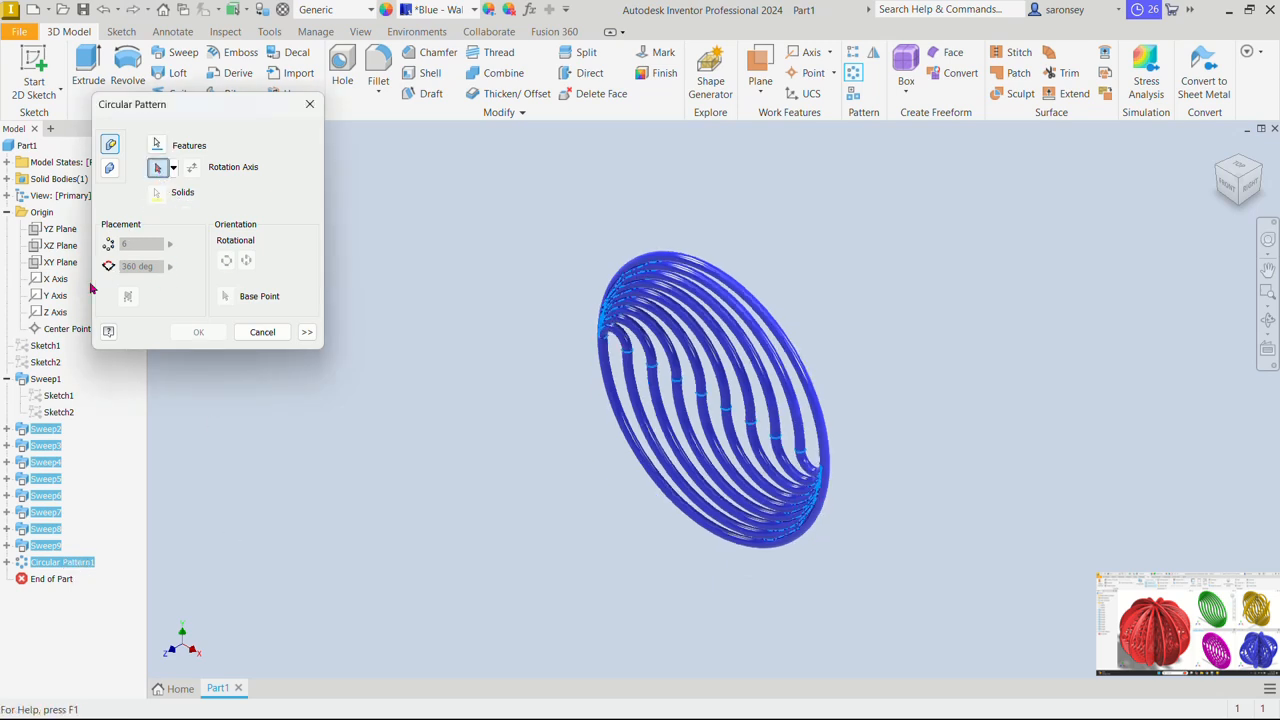
click(58, 296)
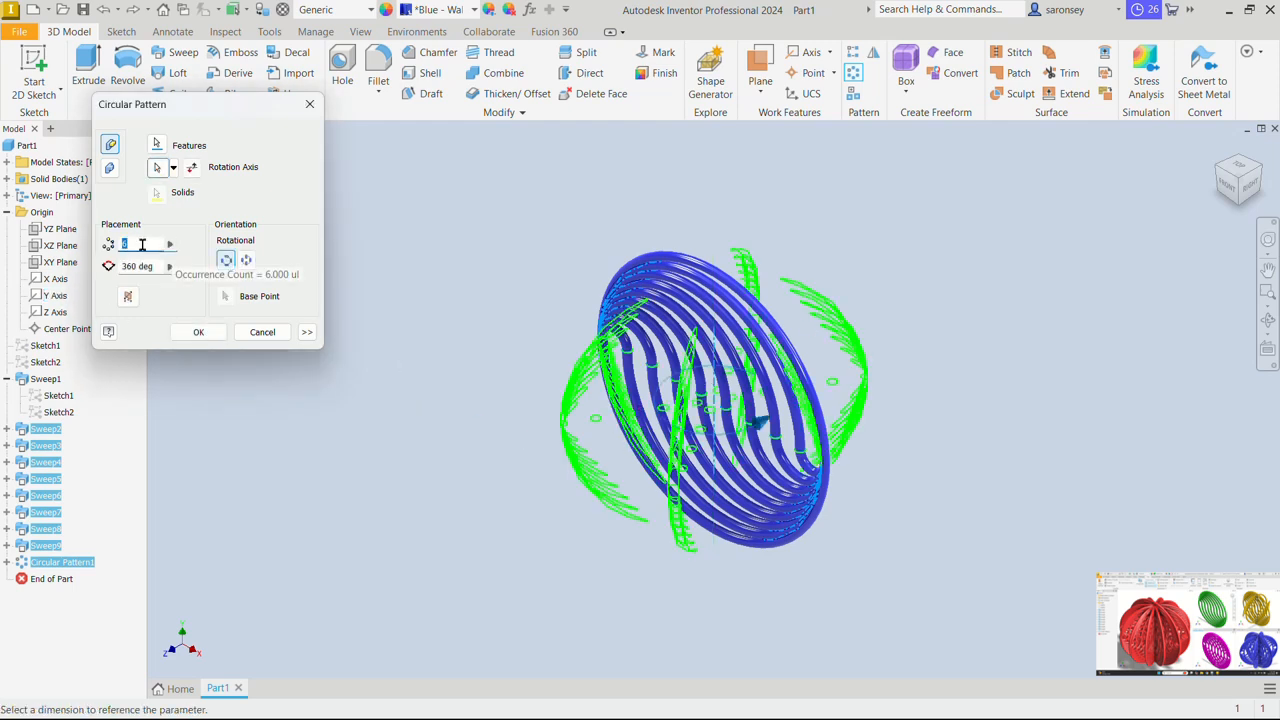
key(BackSpace)
text(8)
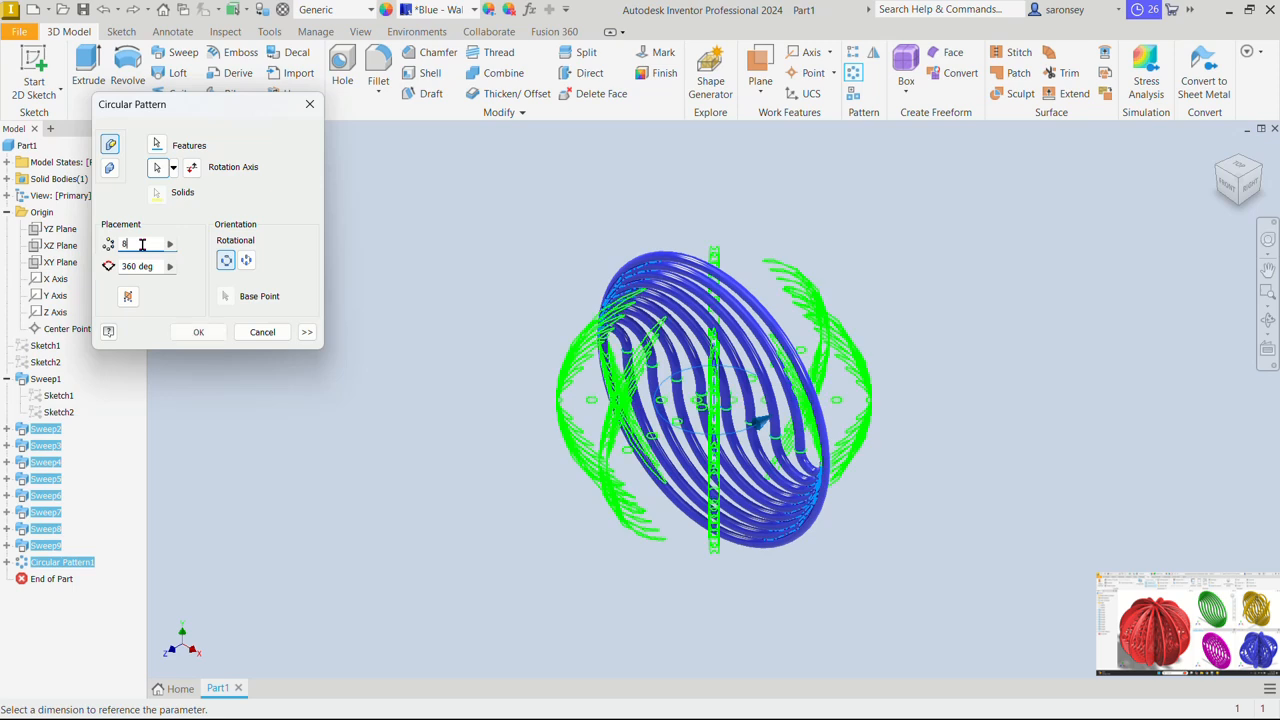
click(203, 332)
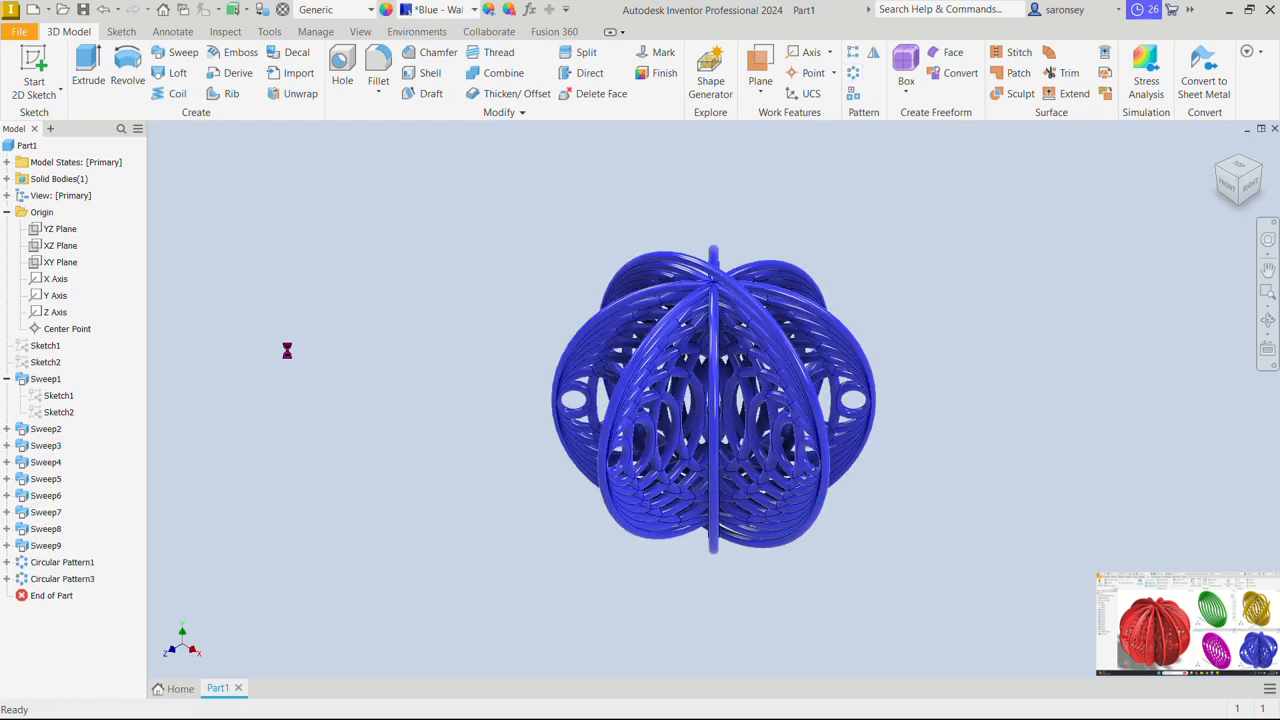
mouse_move(943, 331)
shift+middle_down()
mouse_move(940, 371)
mouse_move(857, 274)
mouse_move(805, 316)
mouse_move(822, 336)
shift+middle_up()
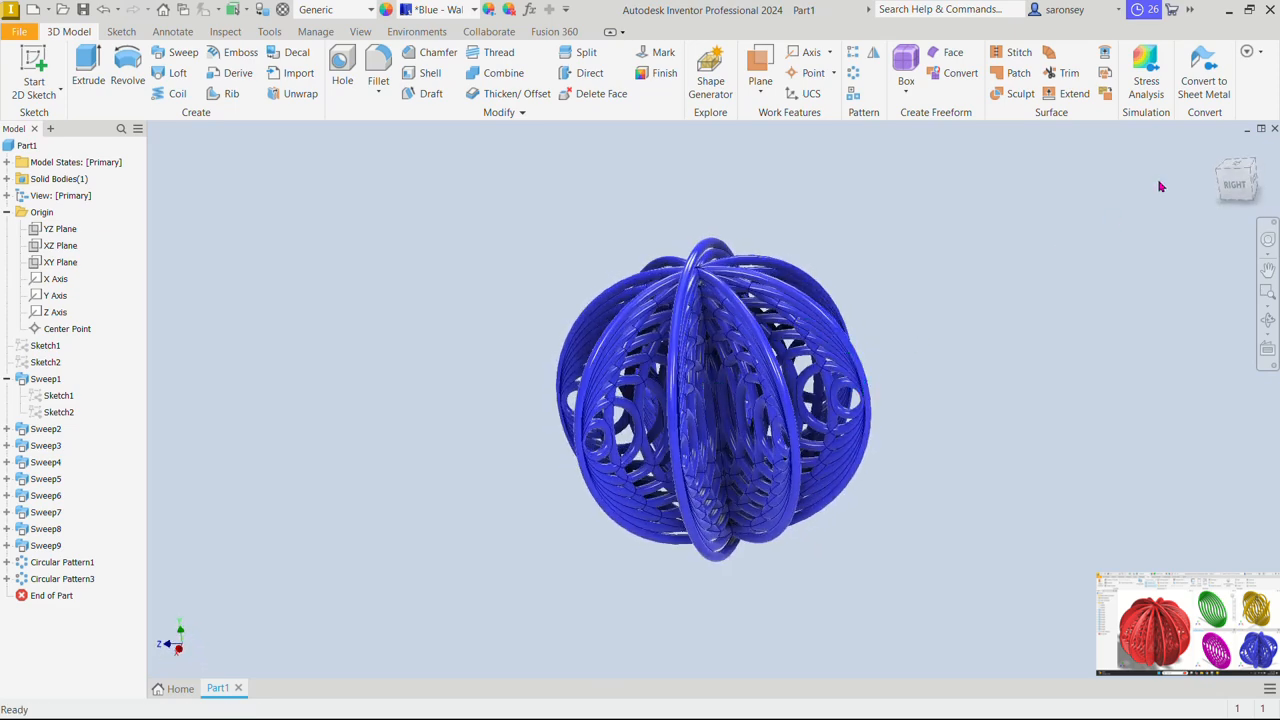
click(1218, 148)
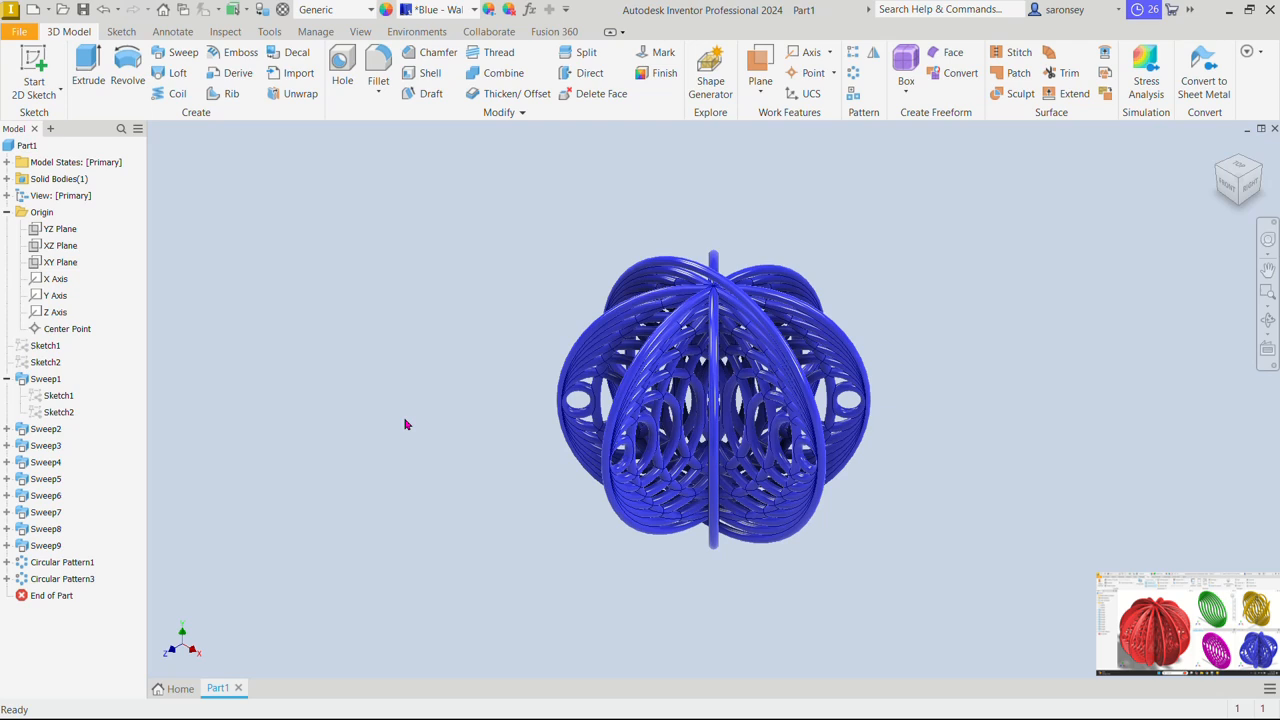
Delete Circular Pattern3, the 8-occurrence pattern around the Y axis
click(88, 580)
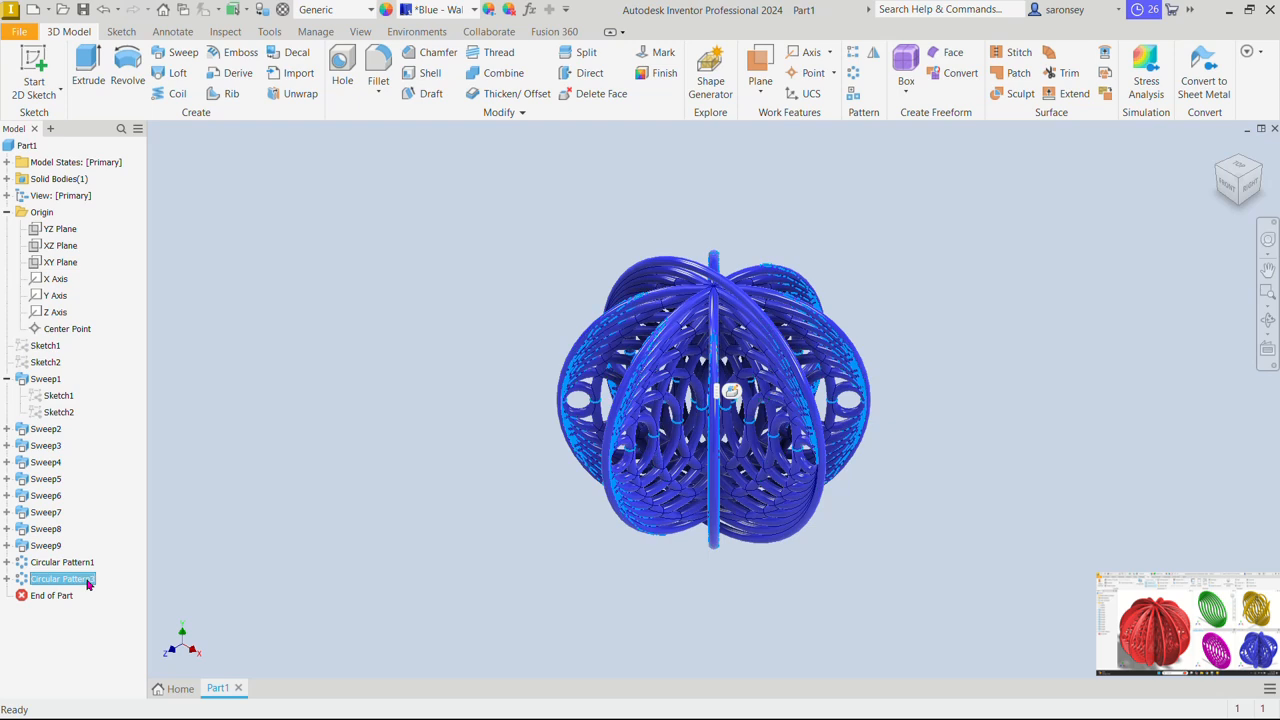
right_click(88, 580)
click(158, 517)
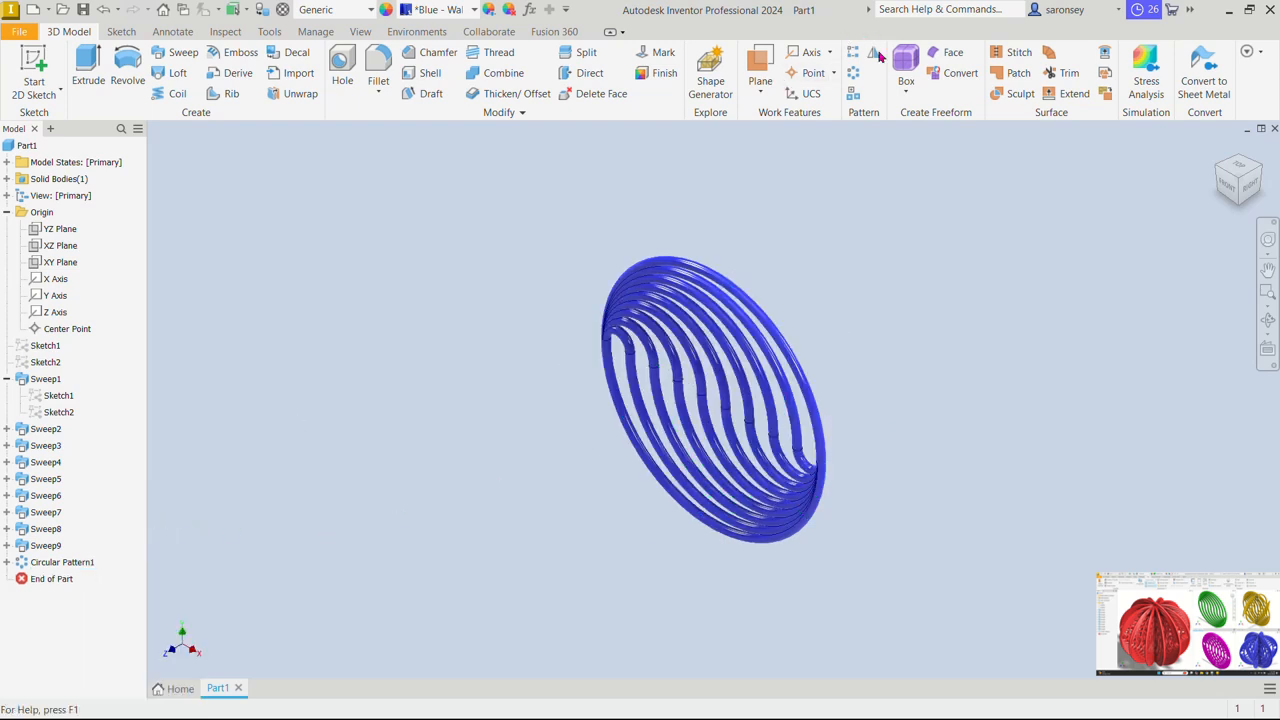
Create a circular pattern of Sweep2 through Sweep9 and Circular Pattern1 around the Y axis with 2 occurrences over 360 degrees
click(853, 73)
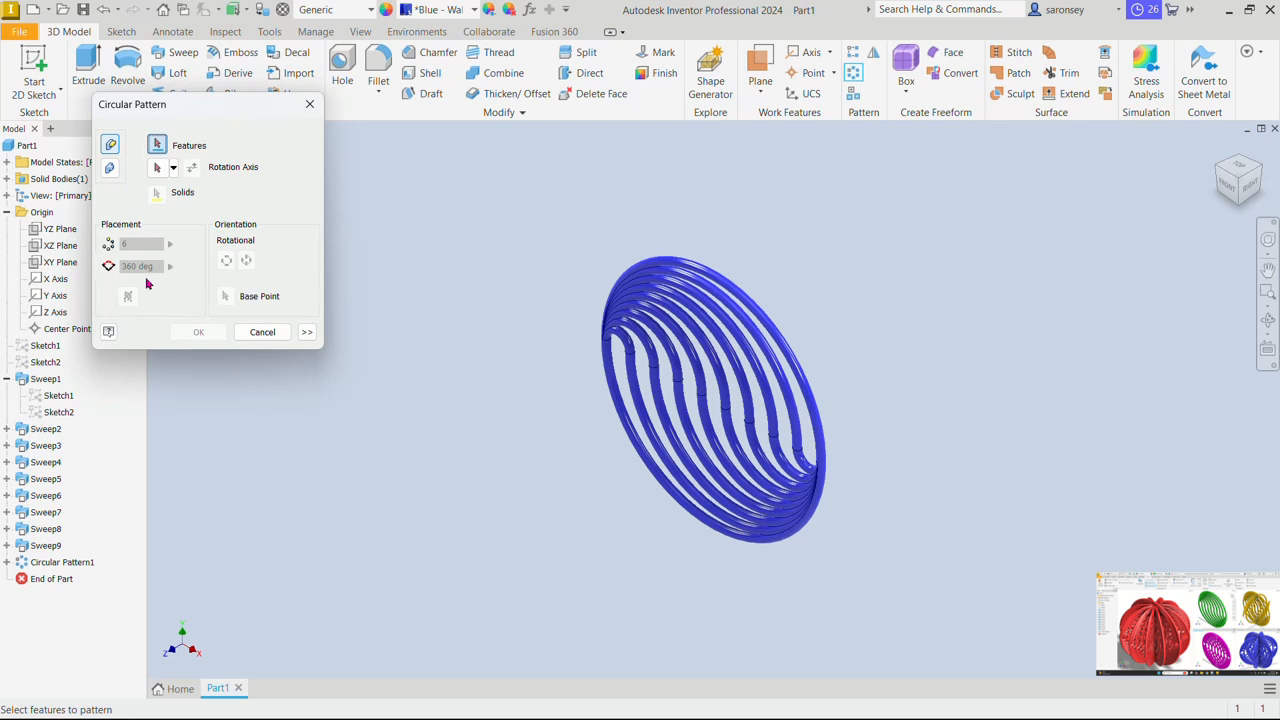
click(56, 430)
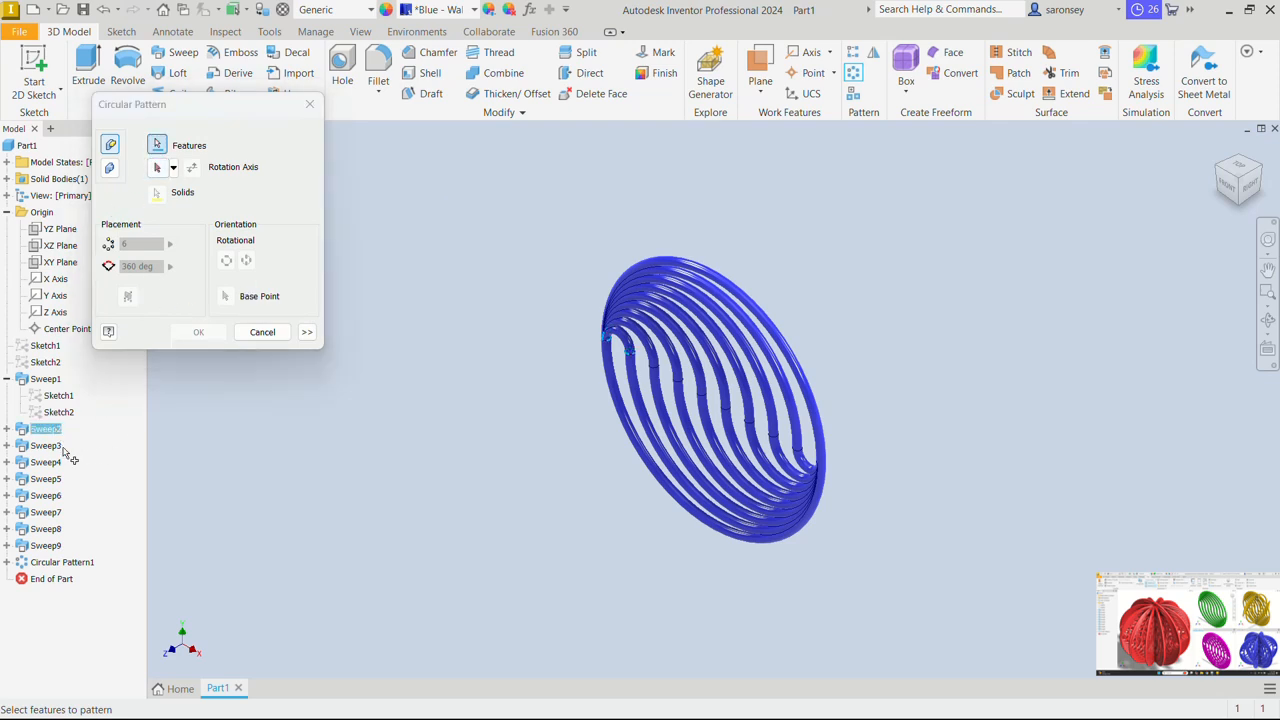
shift+click(81, 566)
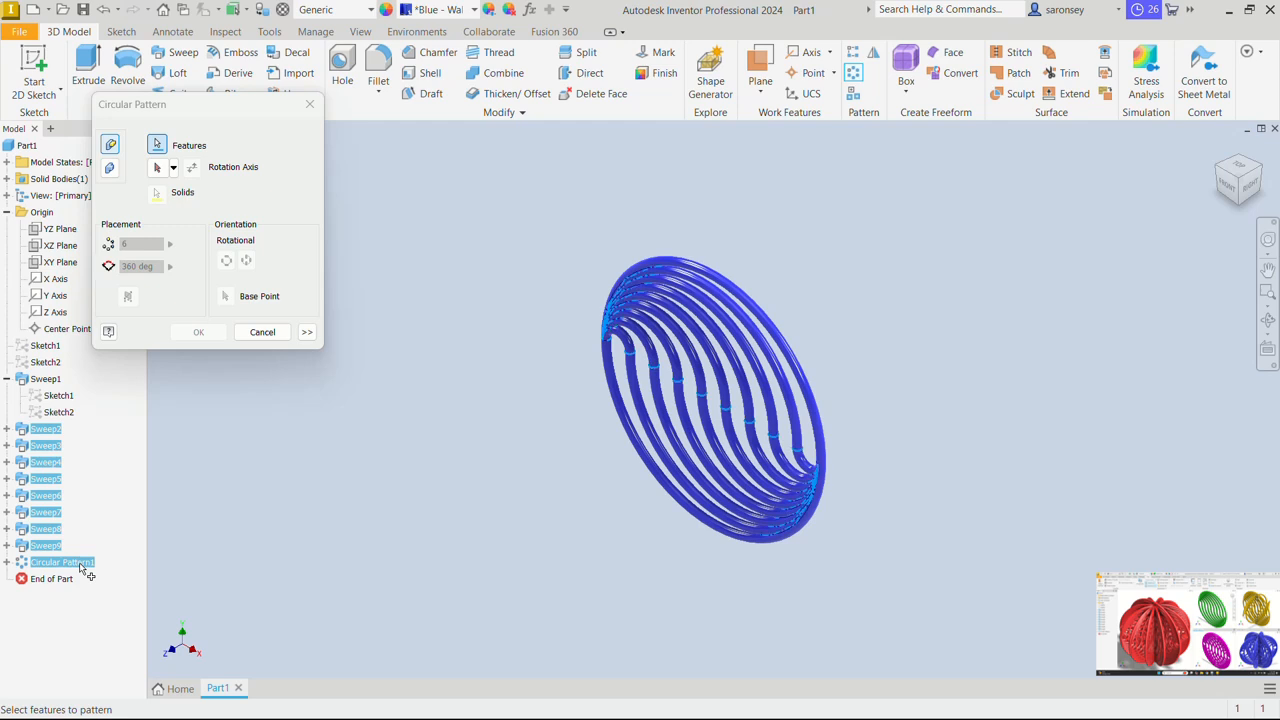
click(157, 168)
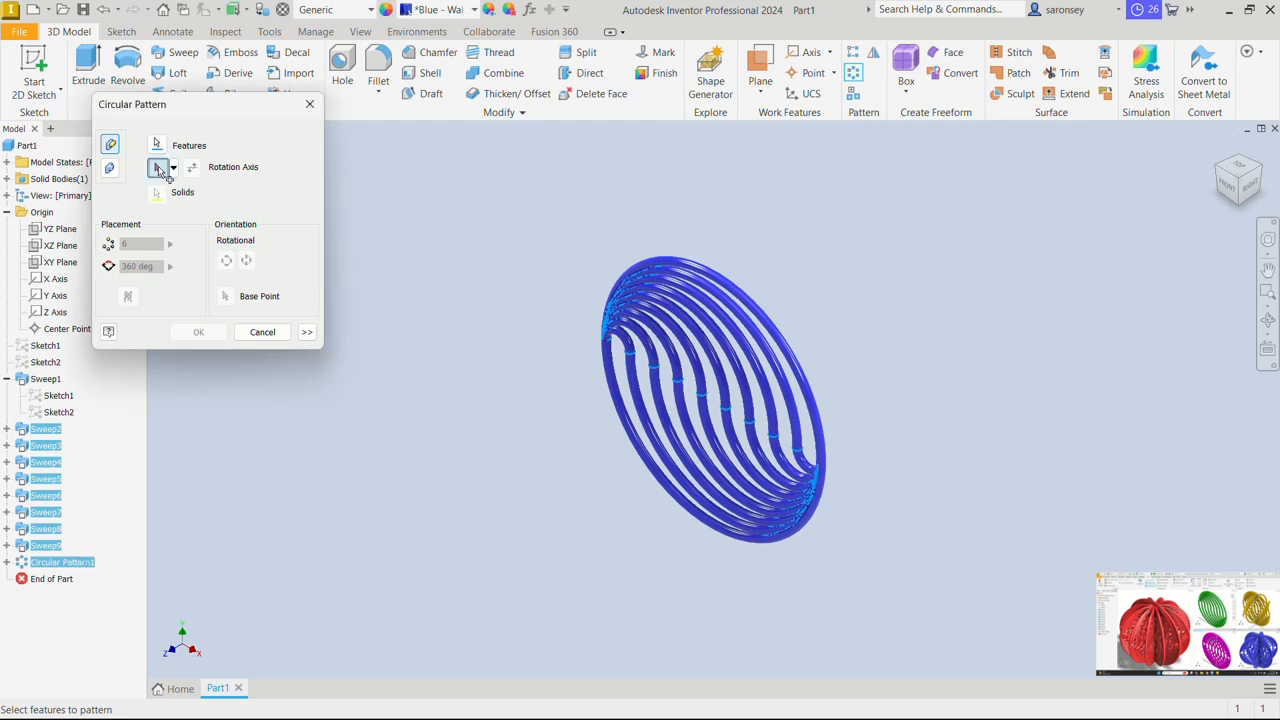
click(57, 295)
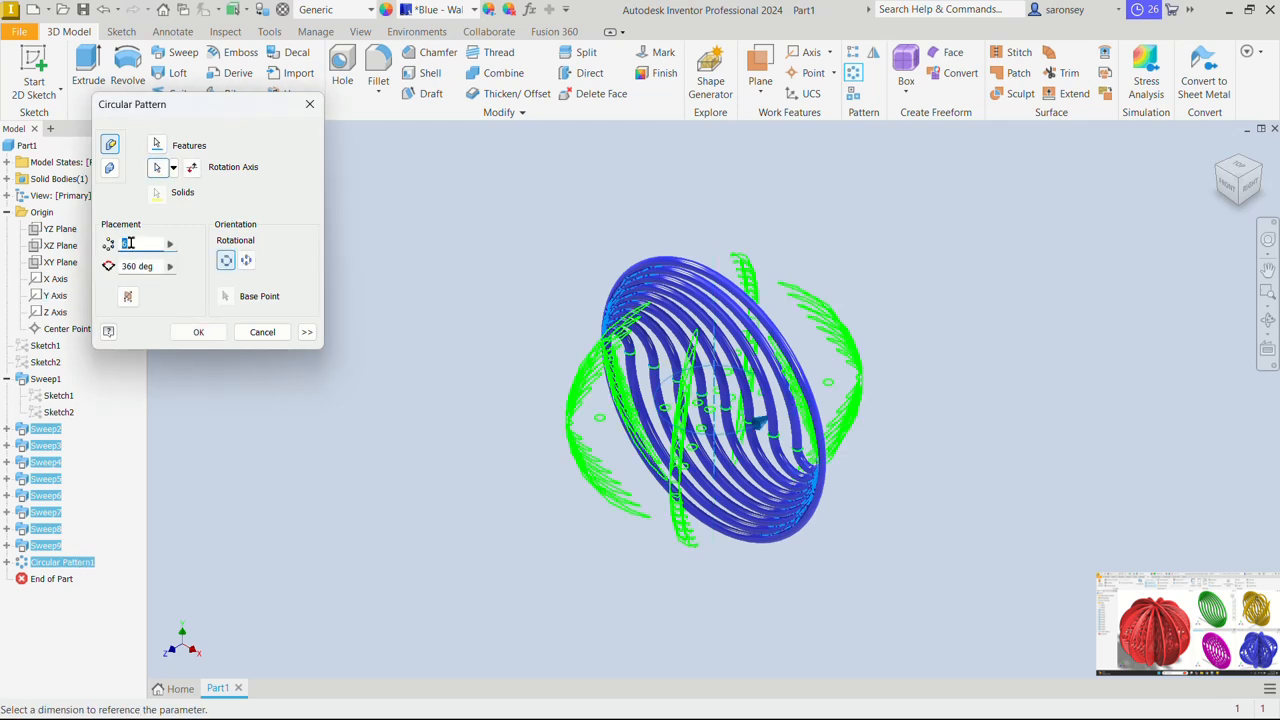
text(2)
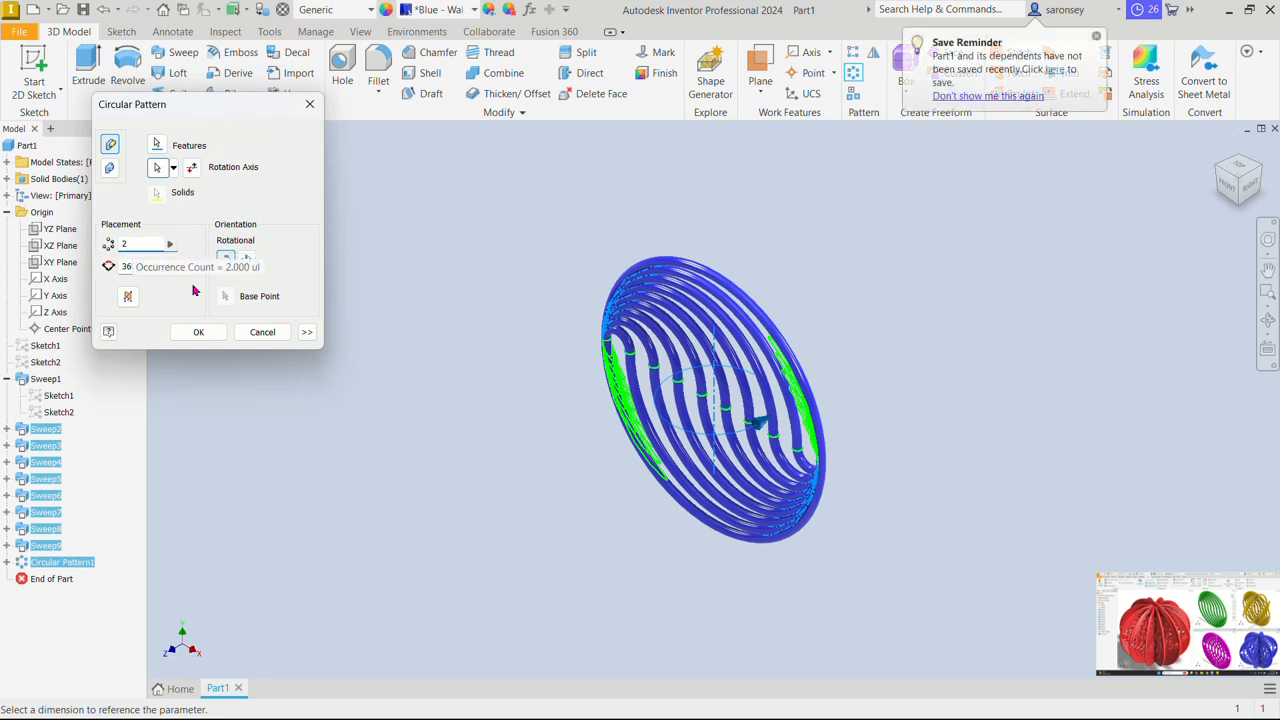
click(196, 332)
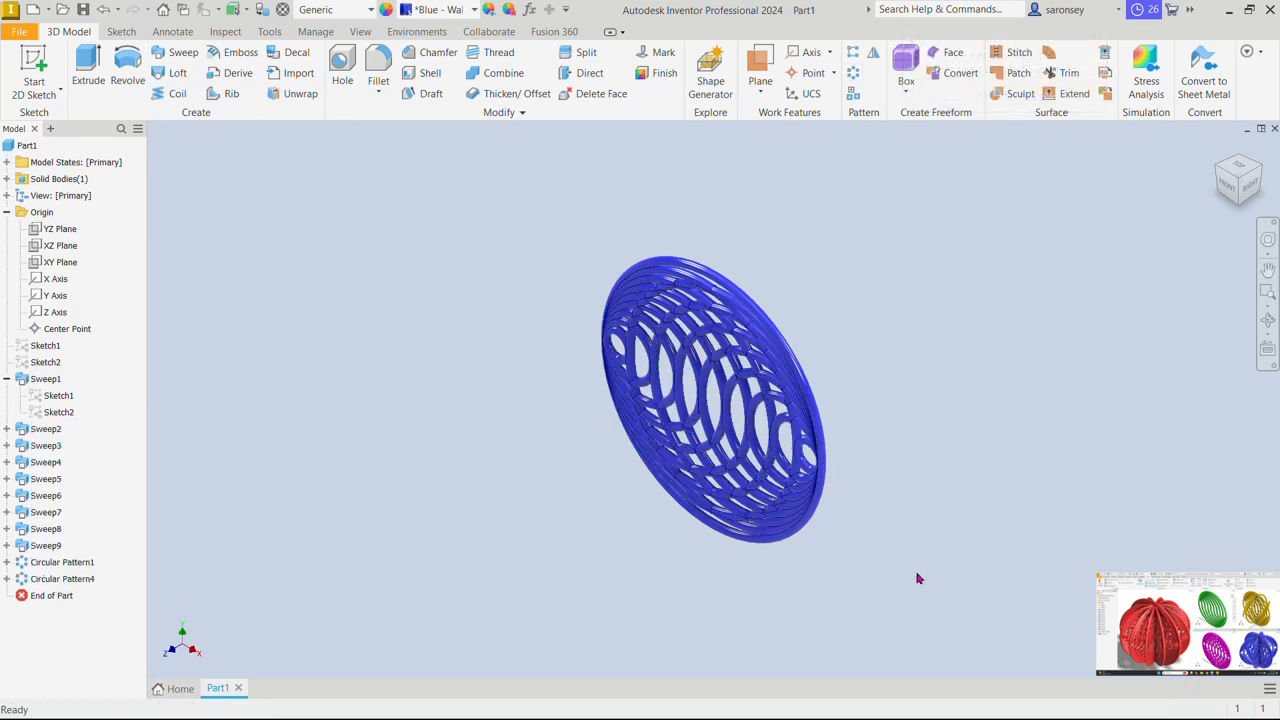
shift+middle_drag(918, 578, 978, 544)
click(1219, 149)
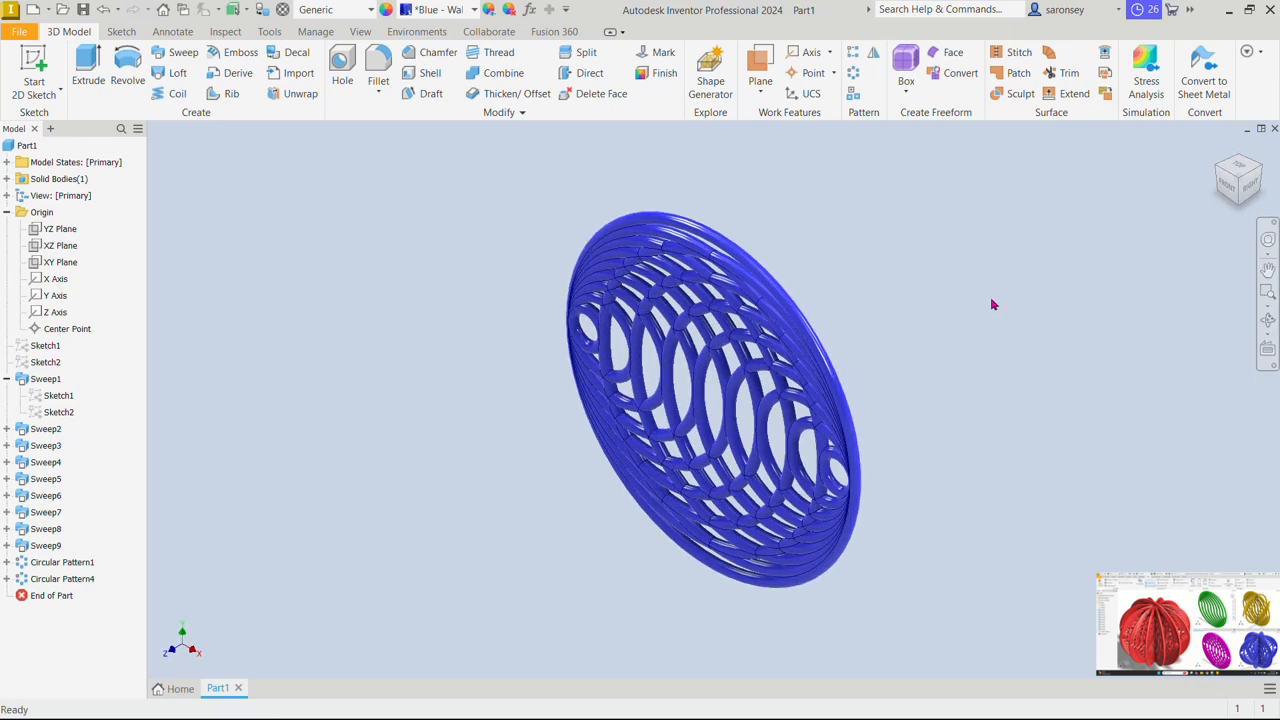
Undo the 2-occurrence pattern and the deletion of the 8-occurrence pattern, and view the ornament from above
key(ctrl+z)
key(ctrl+z)
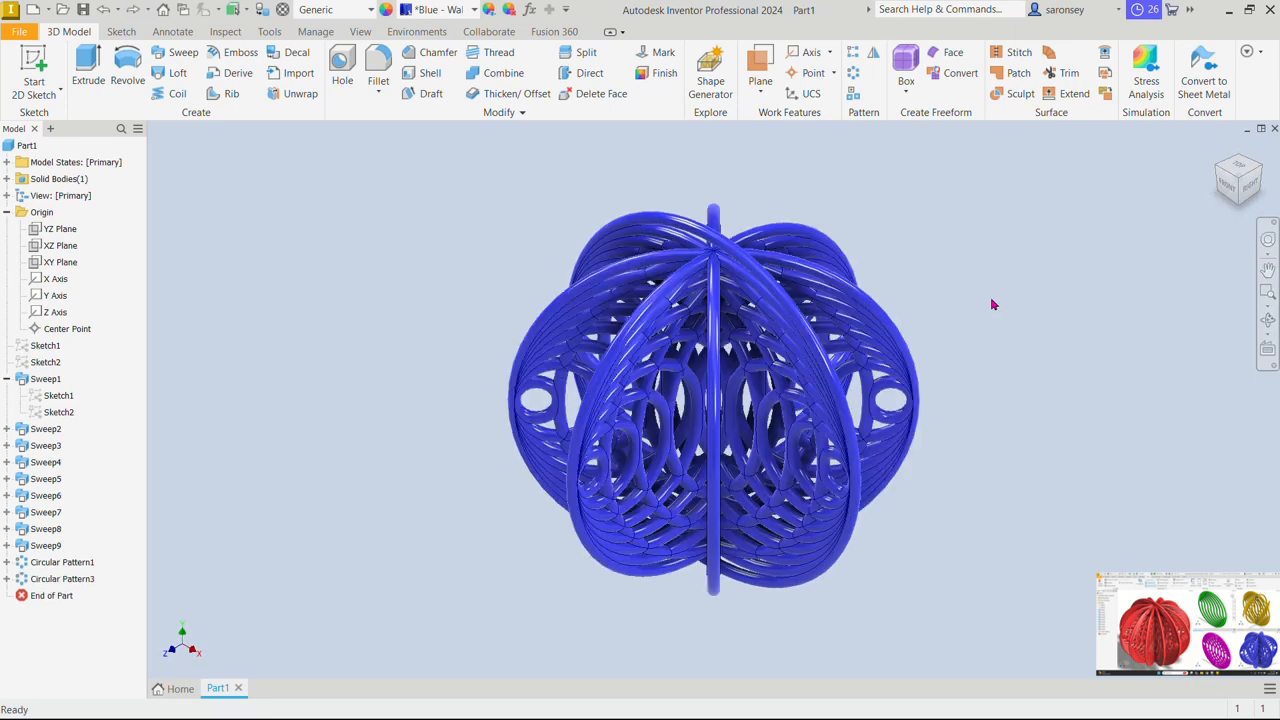
shift+middle_drag(992, 304, 1018, 301)
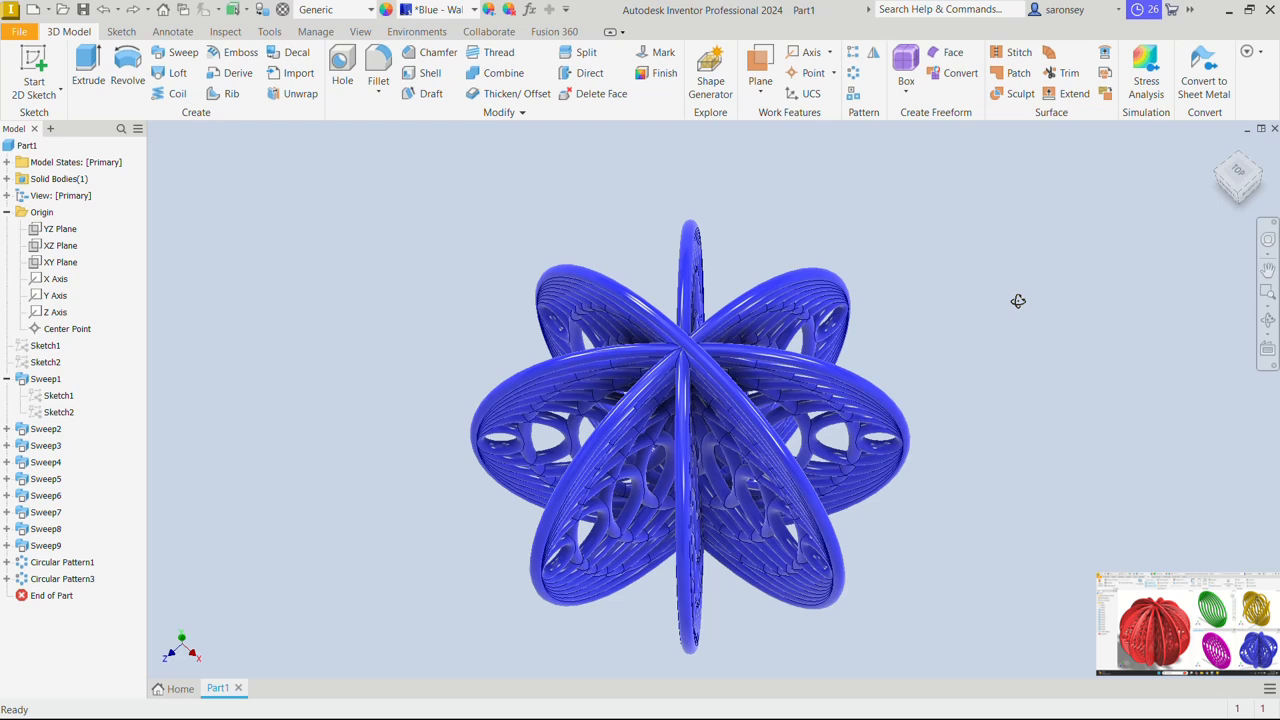